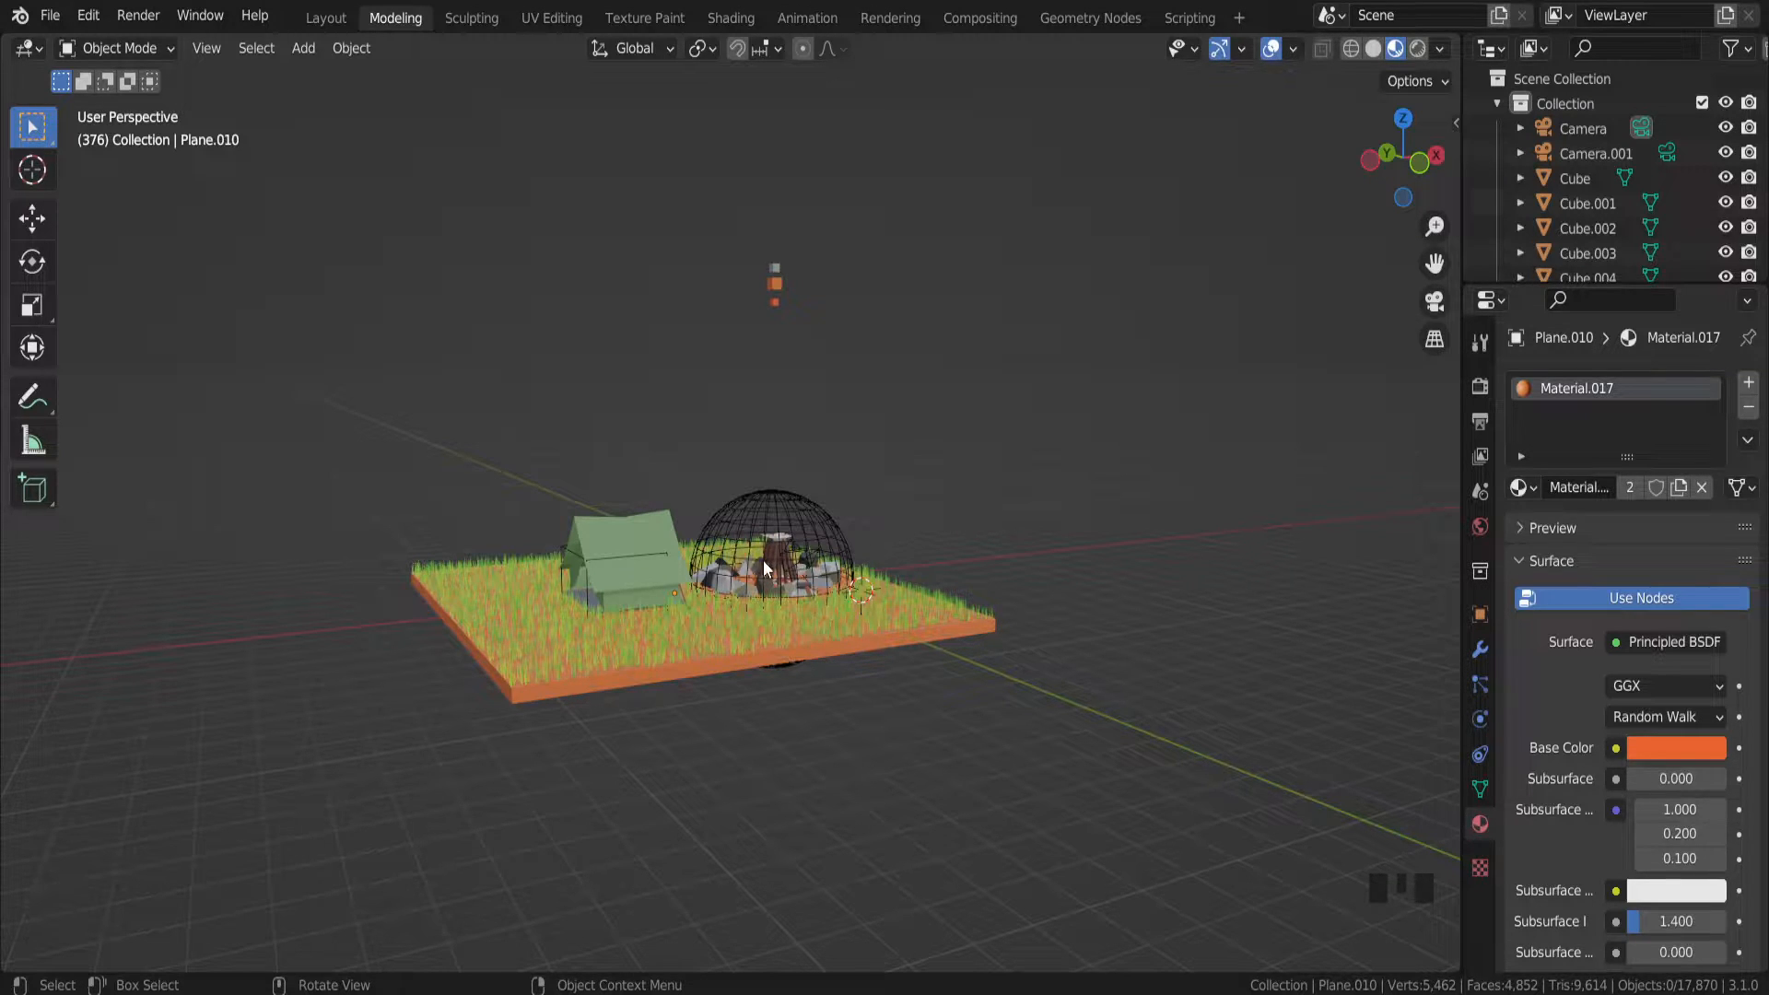
Examine the campsite scene with its tent, fire pit and grassy ground from several sides
{"action": "middle_click_drag", "start_coordinate": [566, 529], "coordinate": [828, 566]}
{"action": "scroll", "coordinate": [641, 582], "scroll_direction": "up", "scroll_amount": 7}
{"action": "scroll", "coordinate": [904, 658], "scroll_direction": "down", "scroll_amount": 4}
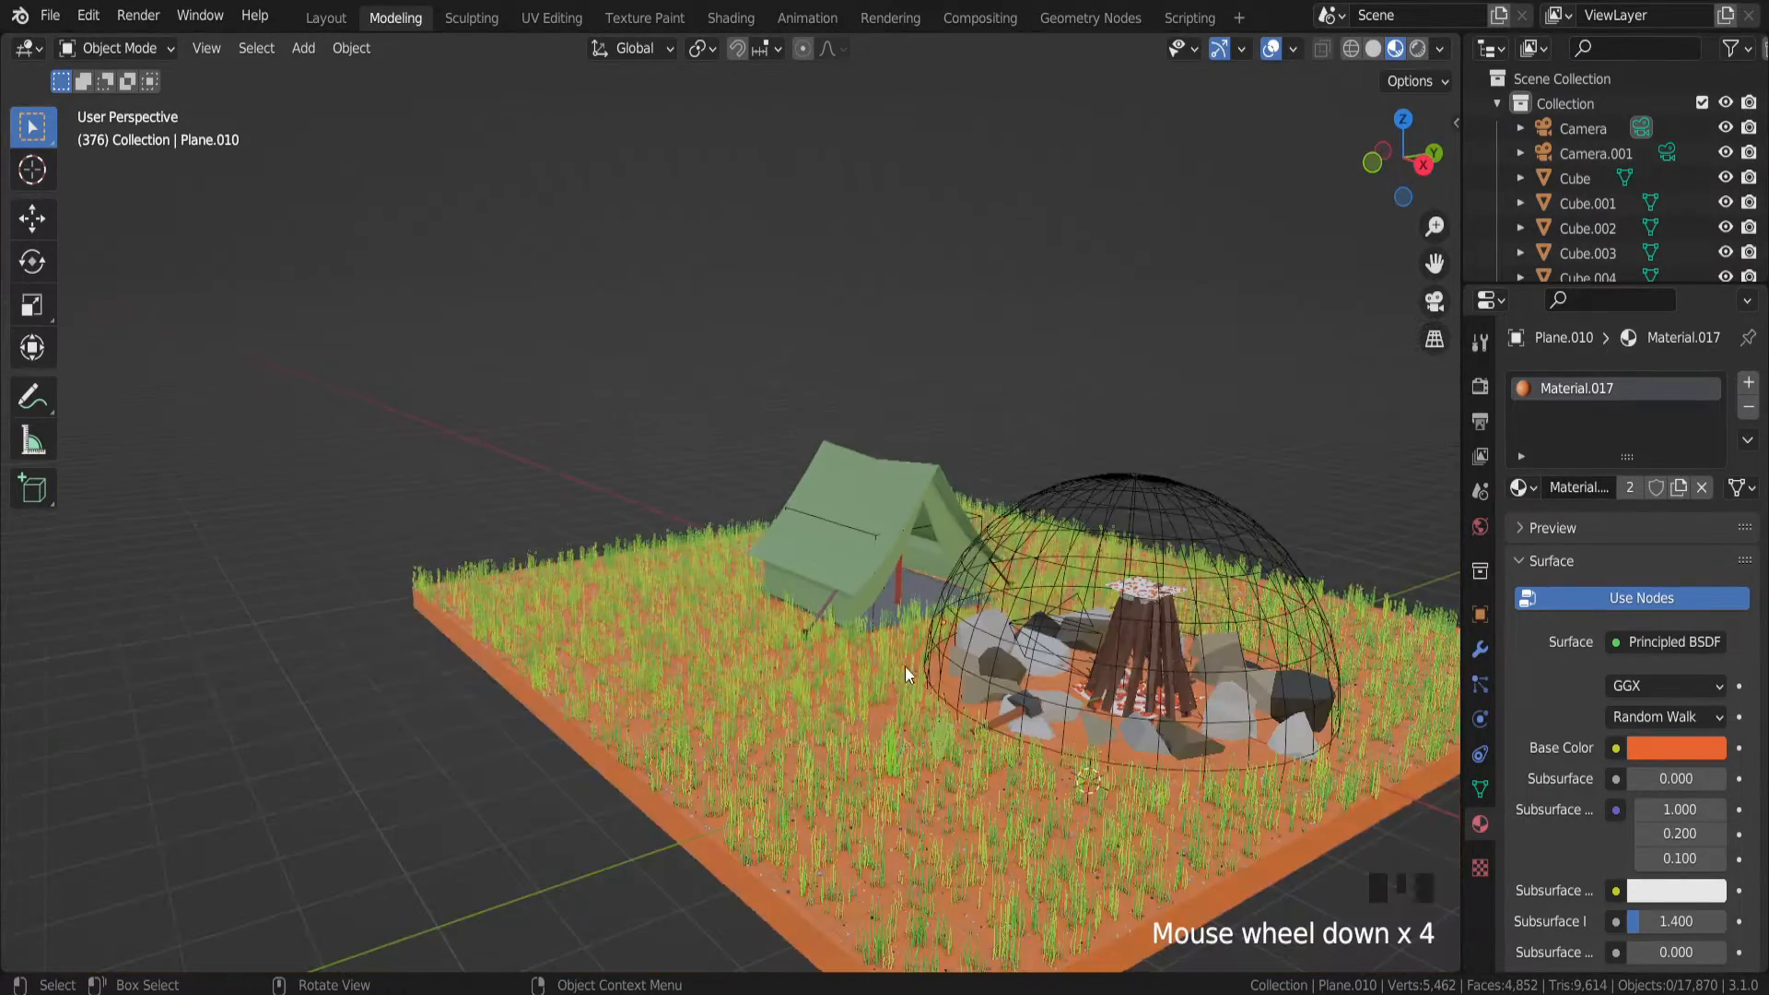
{"action": "scroll", "coordinate": [884, 646], "scroll_direction": "up", "scroll_amount": 3}
{"action": "middle_click_drag", "start_coordinate": [884, 646], "coordinate": [933, 549]}
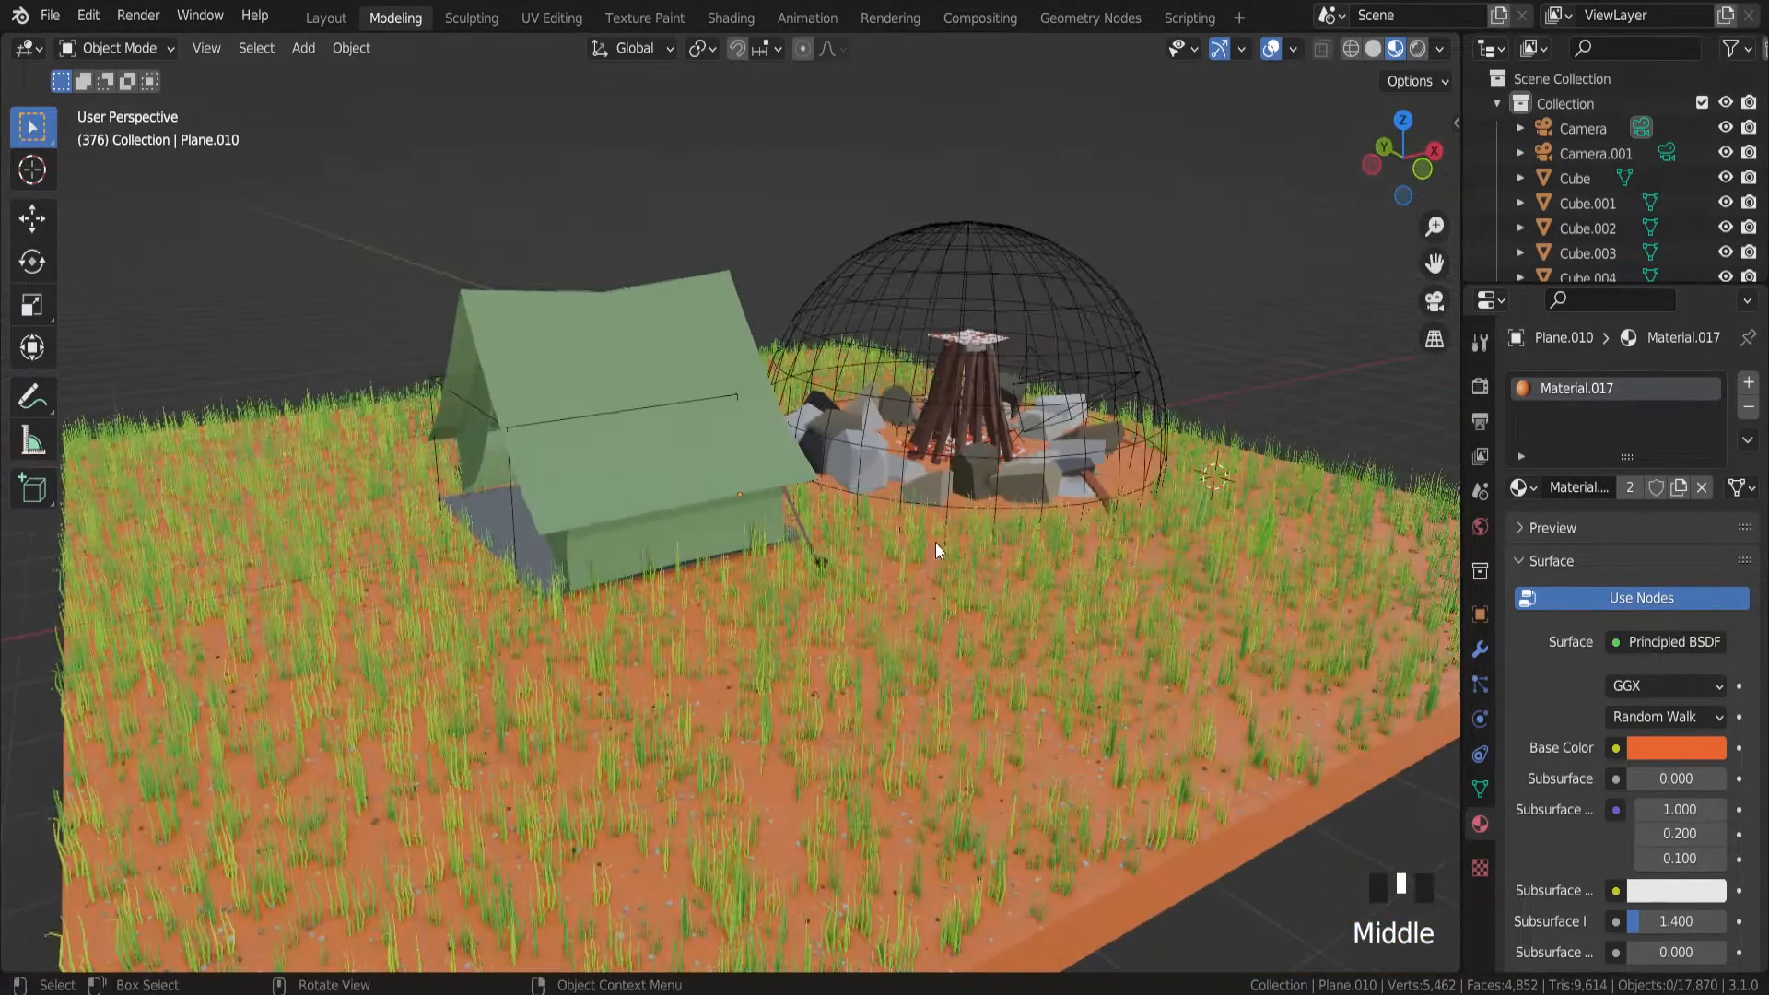
{"action": "scroll", "coordinate": [984, 478], "scroll_direction": "up", "scroll_amount": 2}
{"action": "middle_click_drag", "start_coordinate": [1047, 488], "coordinate": [870, 513]}
{"action": "scroll", "coordinate": [811, 496], "scroll_direction": "down", "scroll_amount": 7}
{"action": "scroll", "coordinate": [876, 524], "scroll_direction": "down", "scroll_amount": 4}
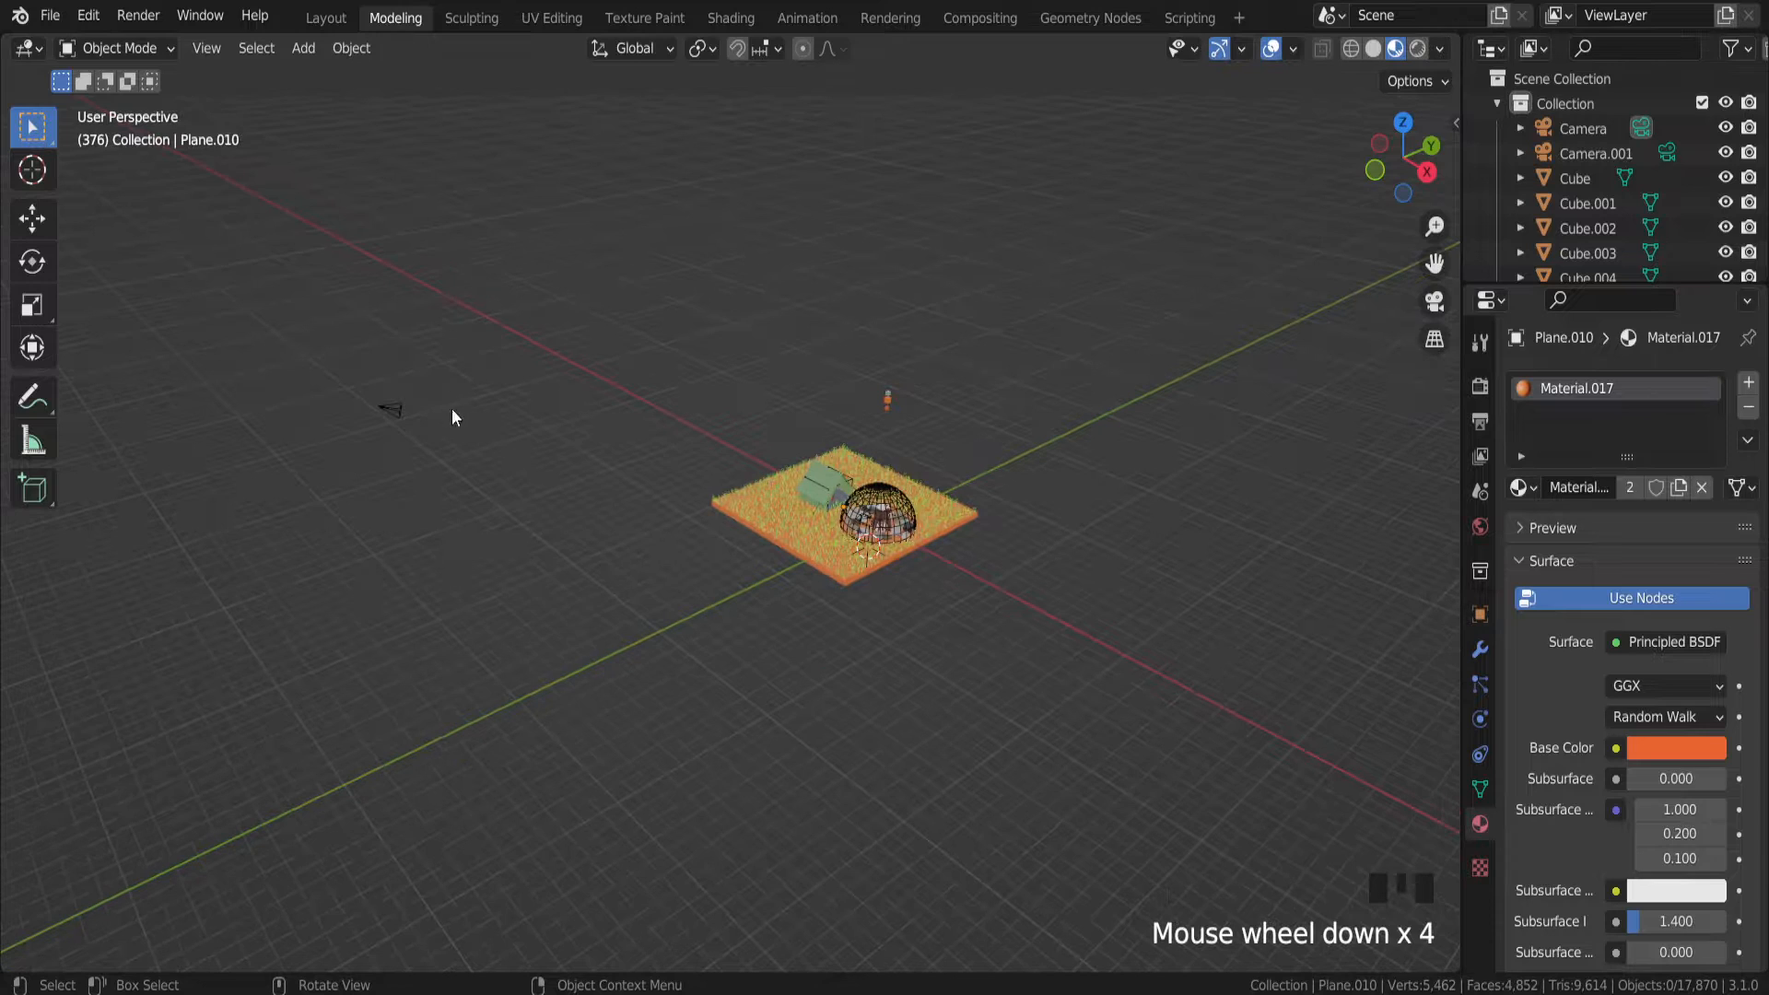
Select the camera beside the campsite and look at the scene through the active camera
{"action": "left_click", "coordinate": [392, 410]}
{"action": "scroll", "coordinate": [674, 469], "scroll_direction": "up", "scroll_amount": 2}
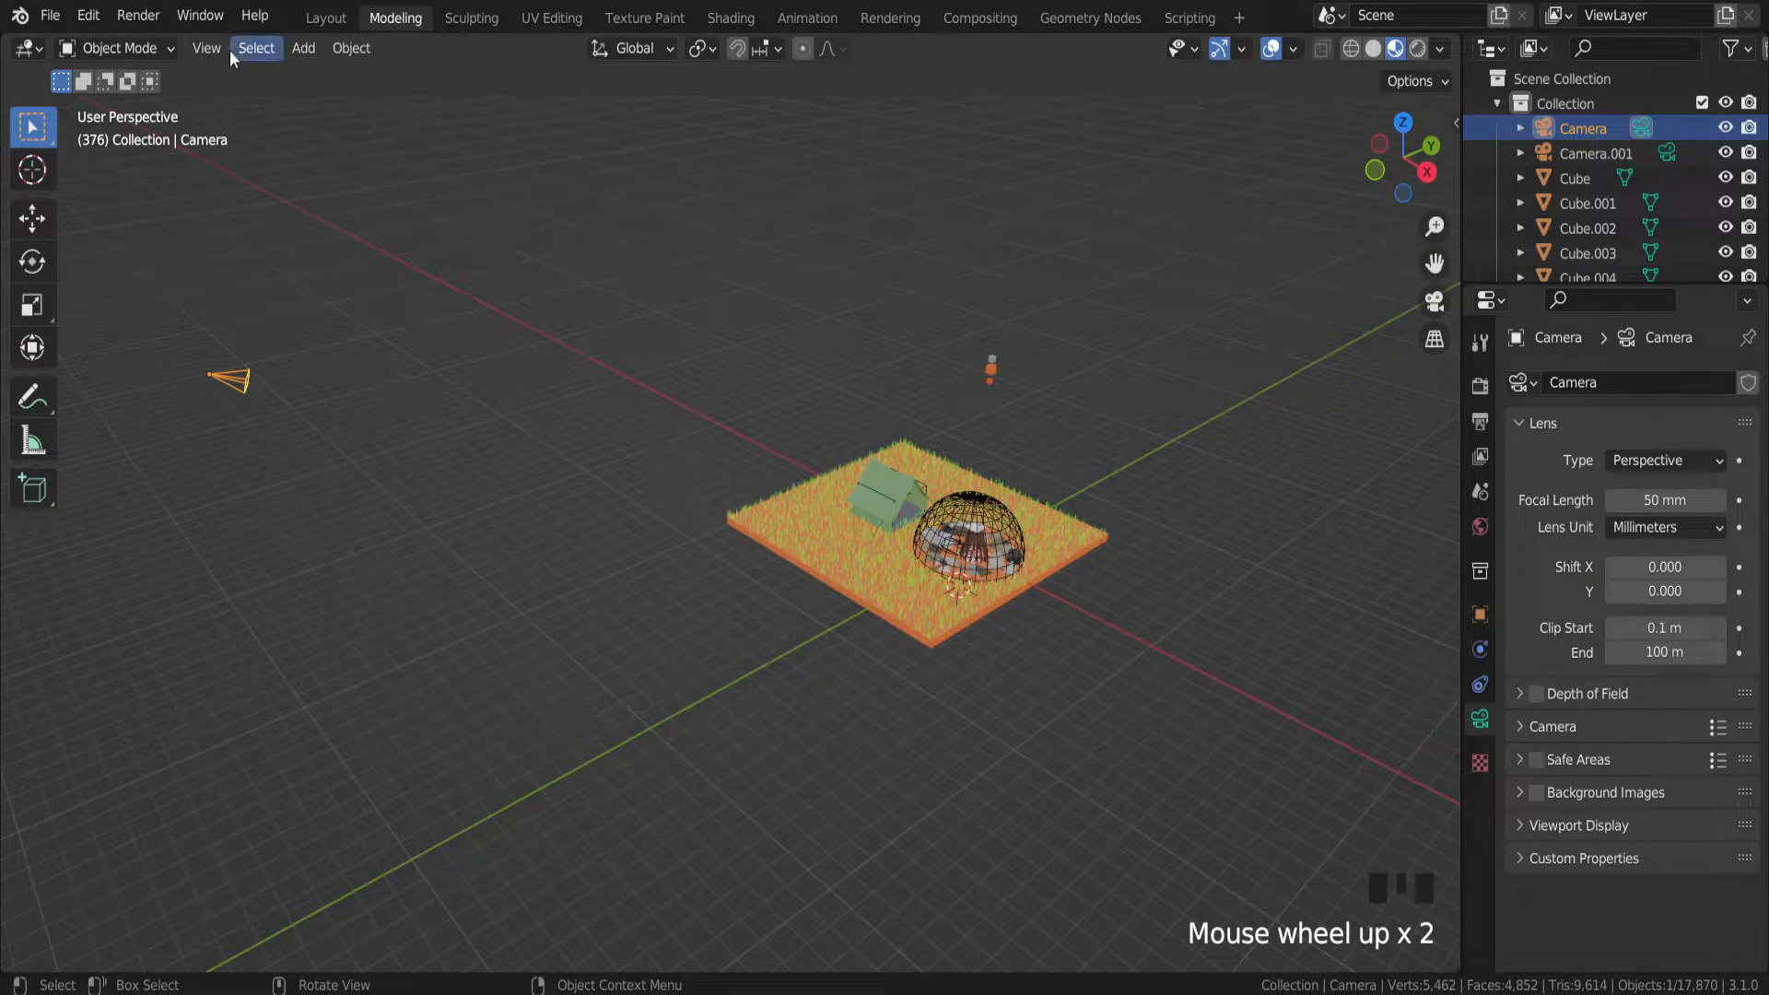
{"action": "left_click", "coordinate": [207, 48]}
{"action": "mouse_move", "coordinate": [308, 293]}
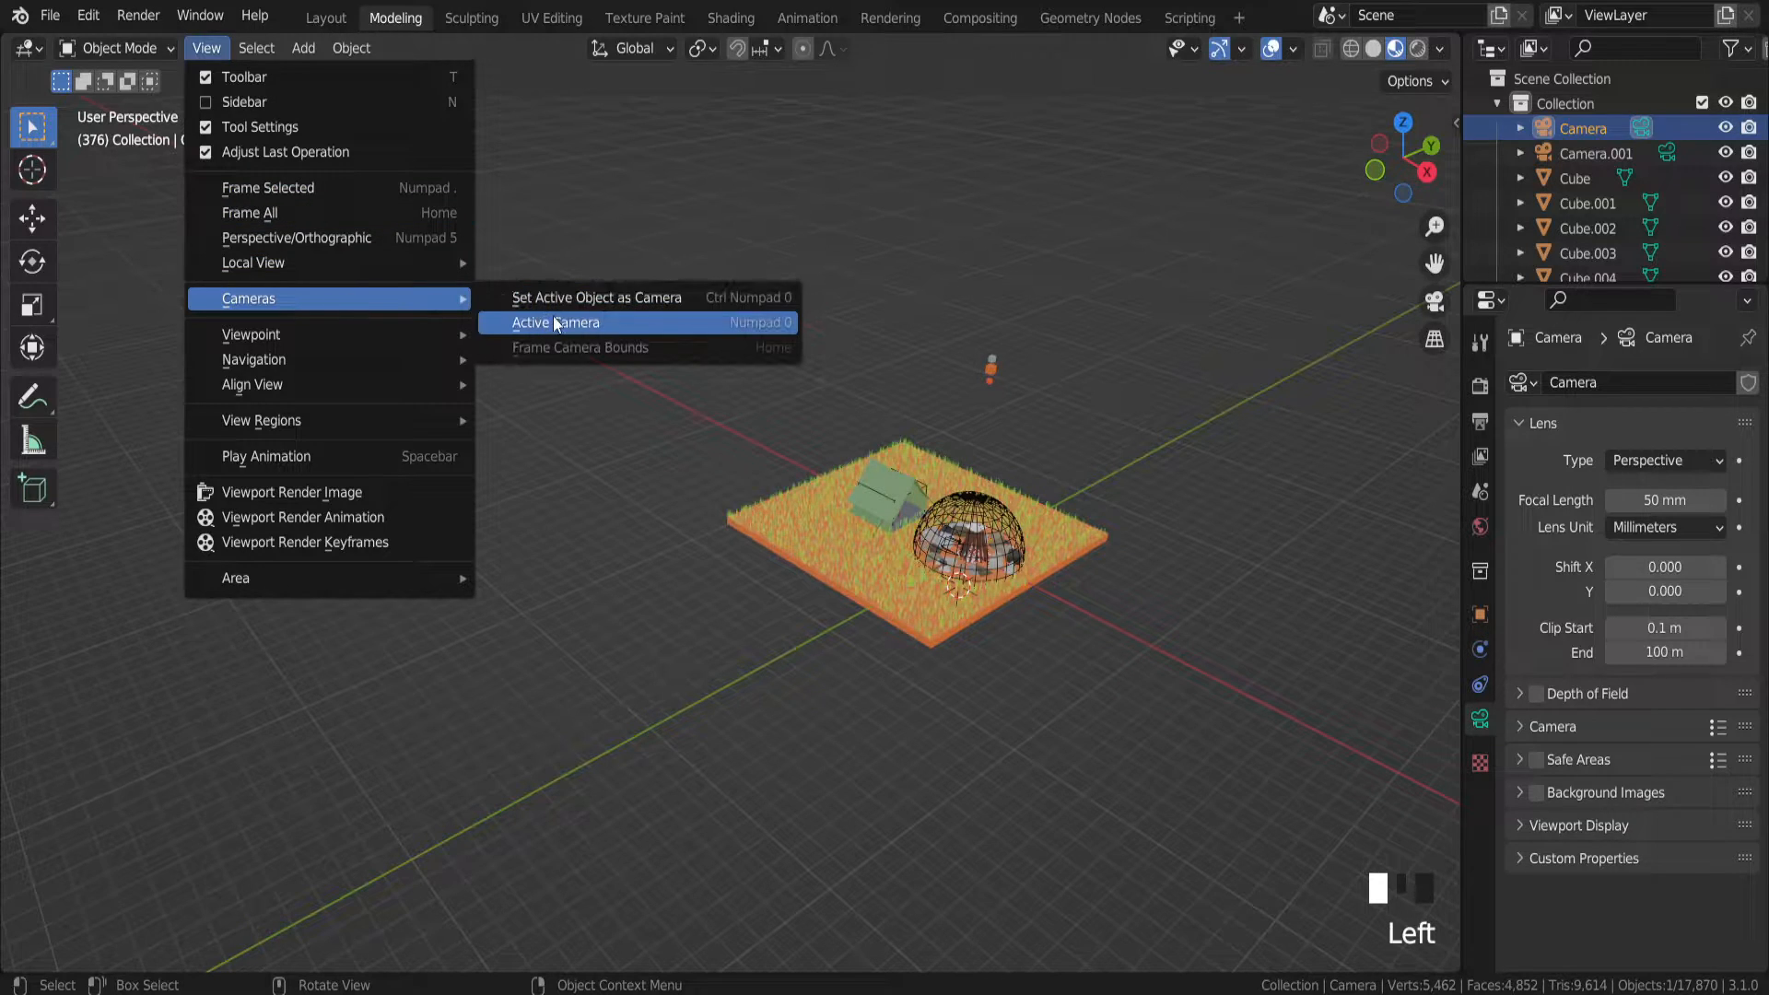
{"action": "left_click", "coordinate": [555, 321]}
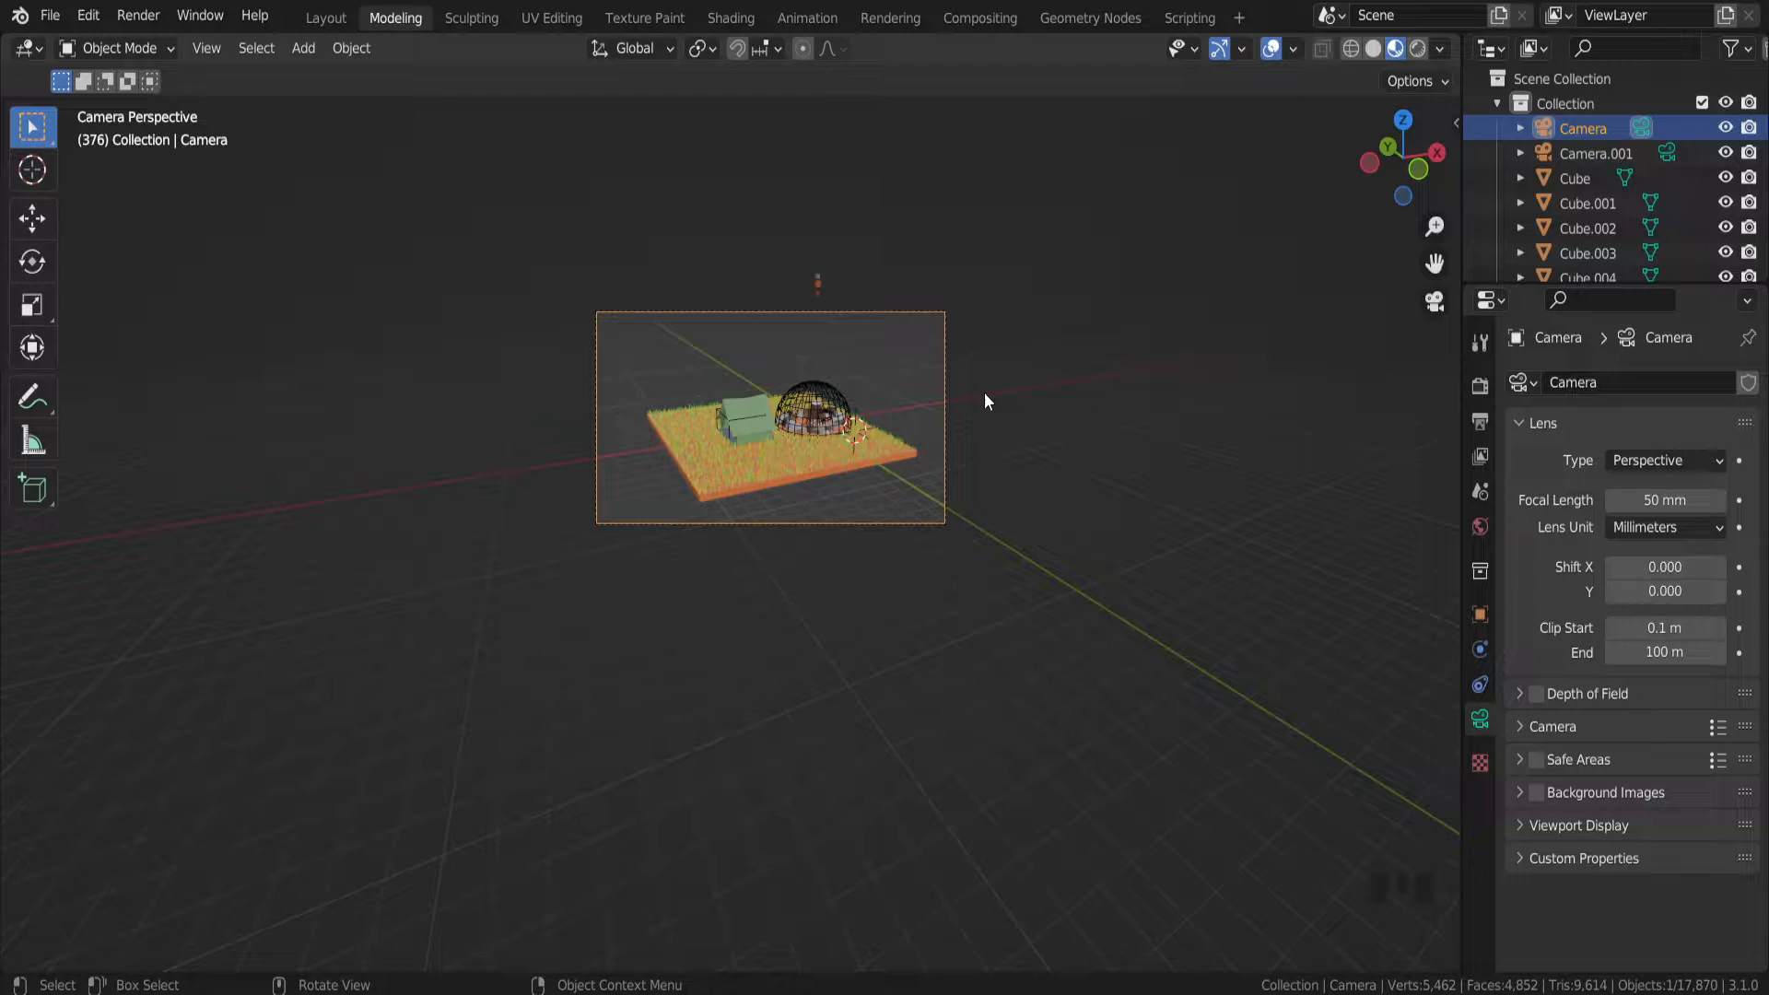
Reframe the campsite slightly in the camera view with Camera to View locked, and release the lock
{"action": "key", "text": "n"}
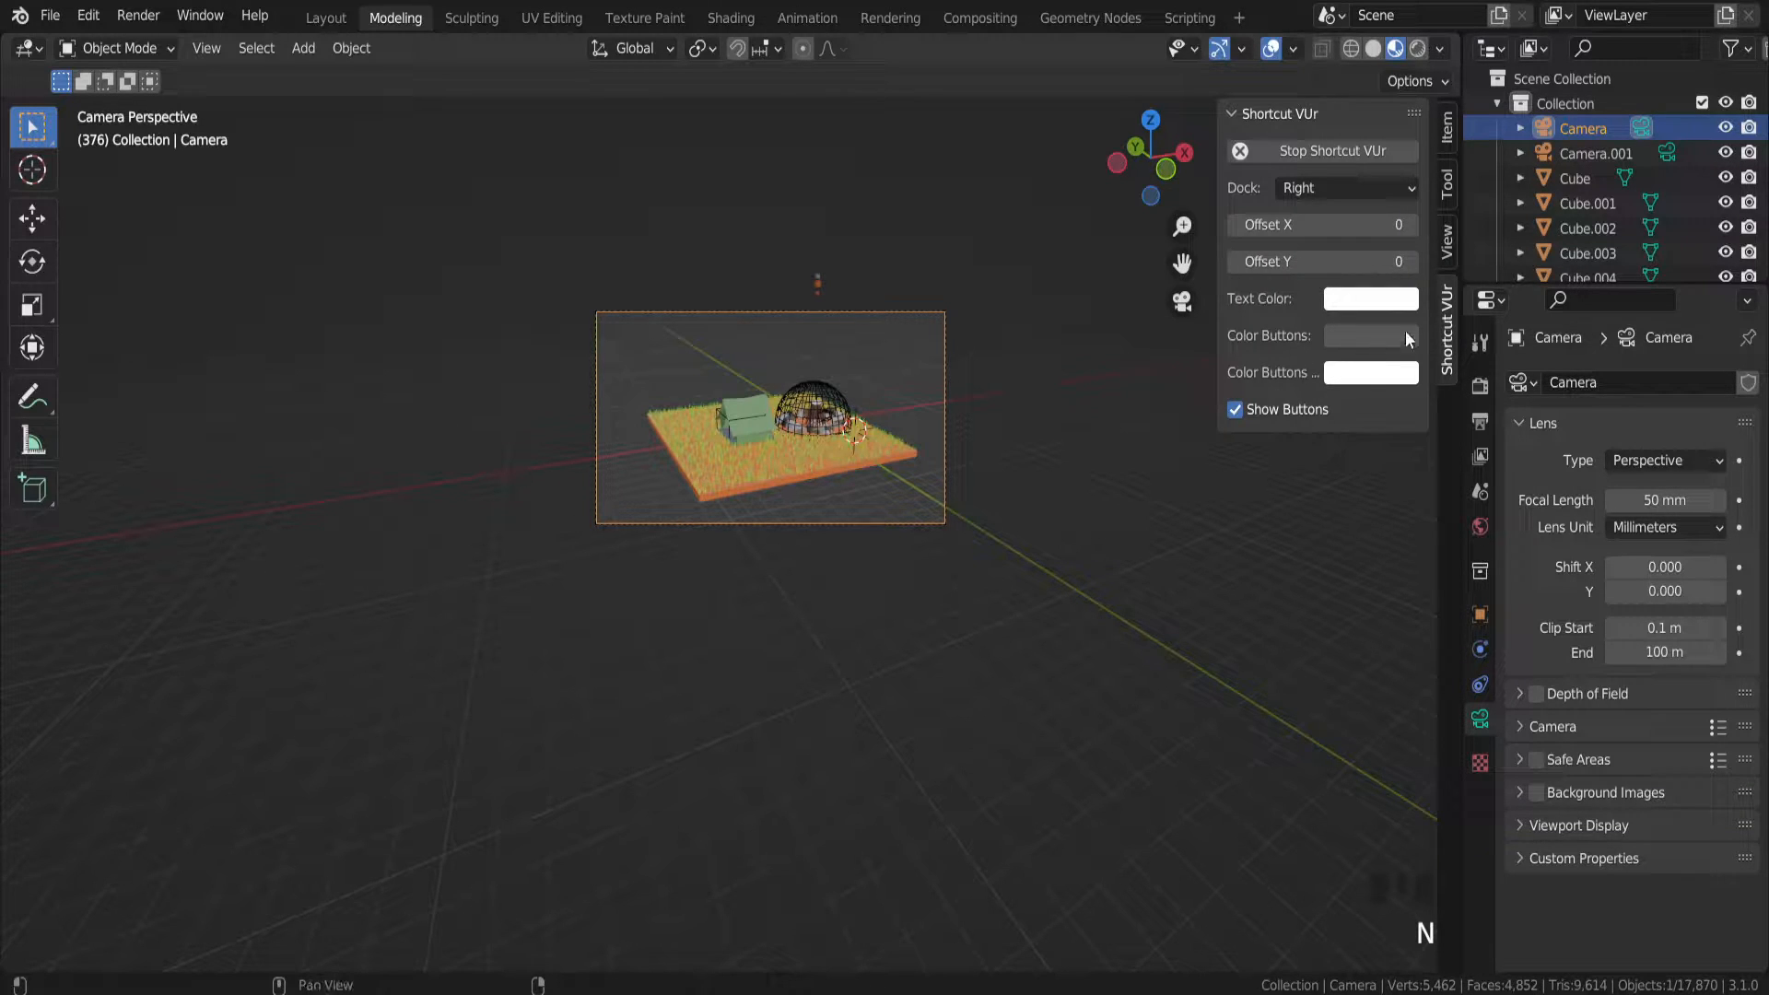
{"action": "left_click", "coordinate": [1449, 243]}
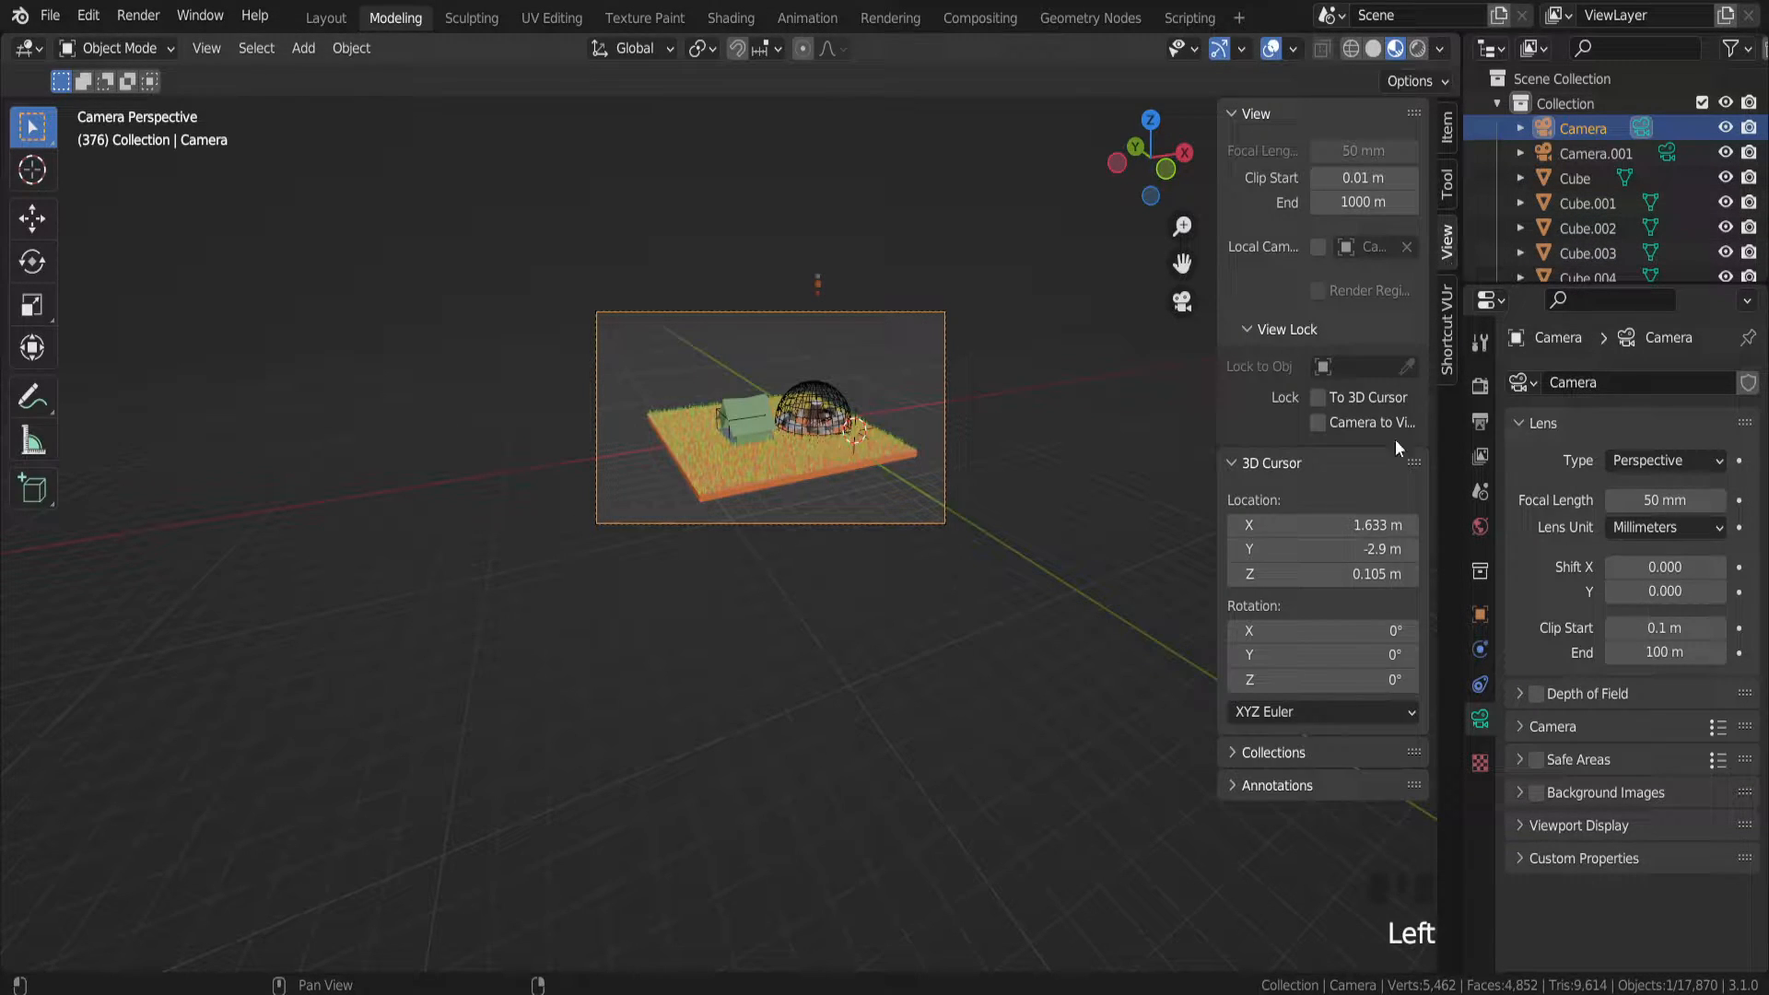
{"action": "left_click", "coordinate": [1318, 421]}
{"action": "mouse_move", "coordinate": [667, 436]}
{"action": "middle_mouse_down"}
{"action": "mouse_move", "coordinate": [684, 436]}
{"action": "mouse_move", "coordinate": [664, 433]}
{"action": "middle_mouse_up"}
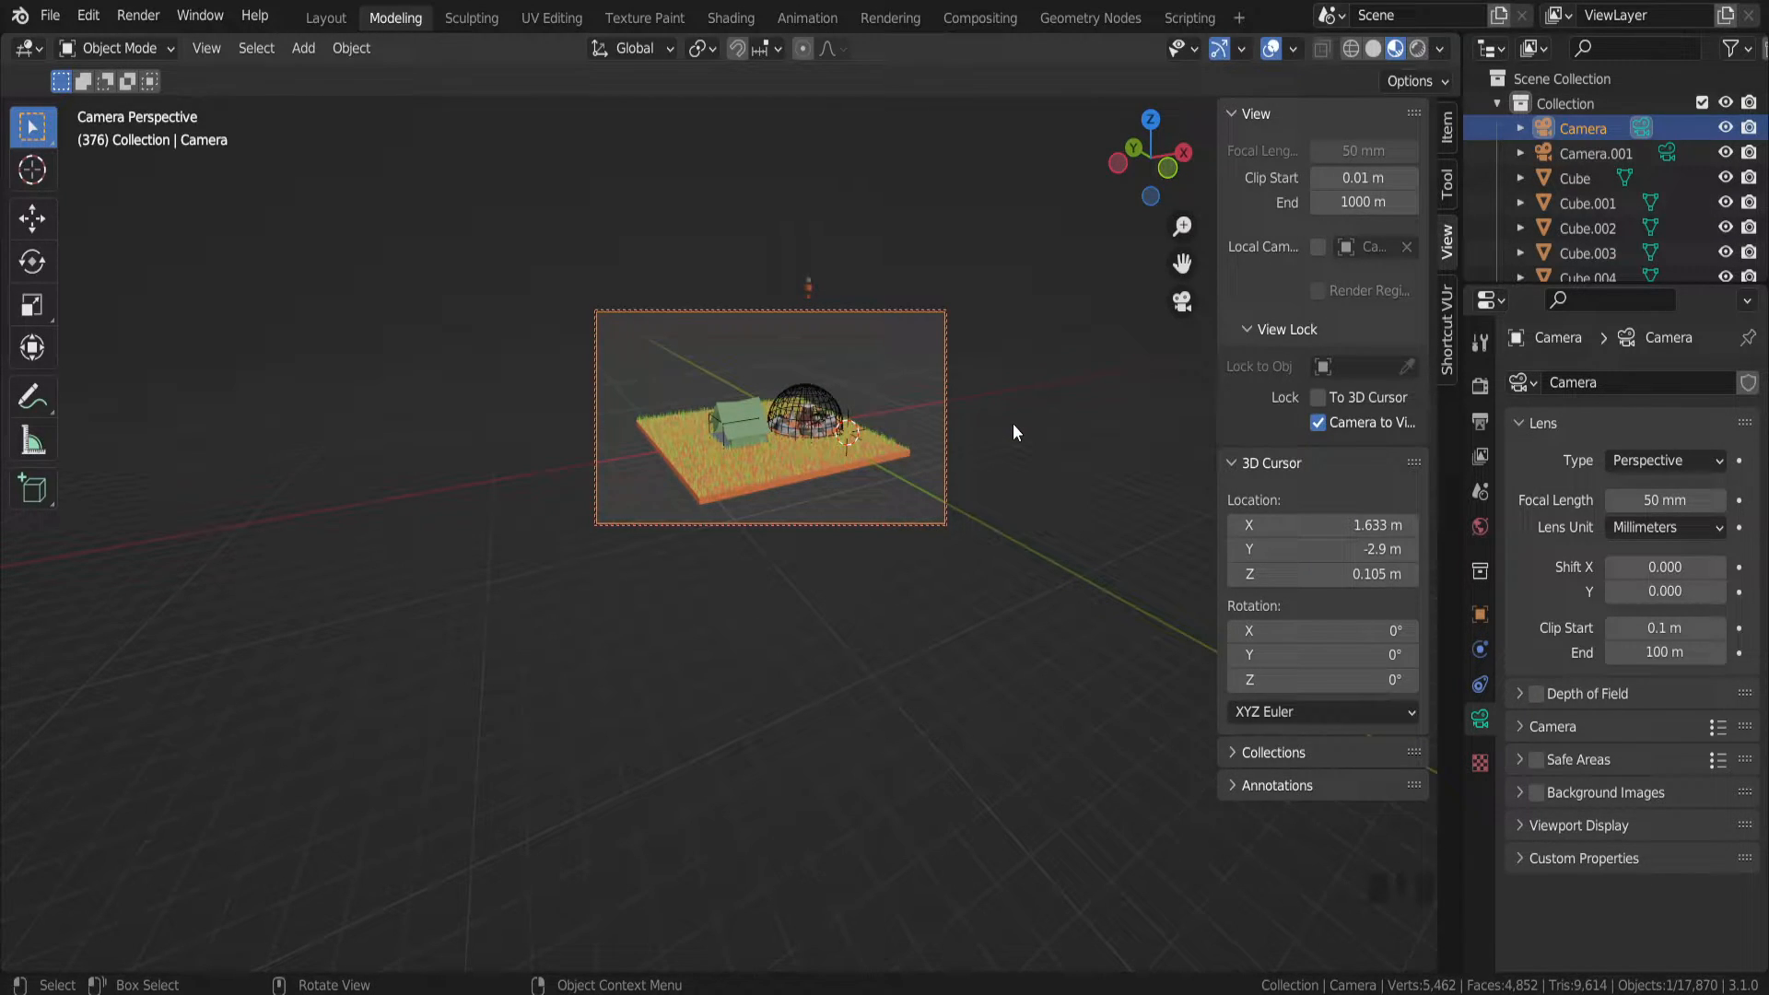
{"action": "left_click", "coordinate": [1318, 425]}
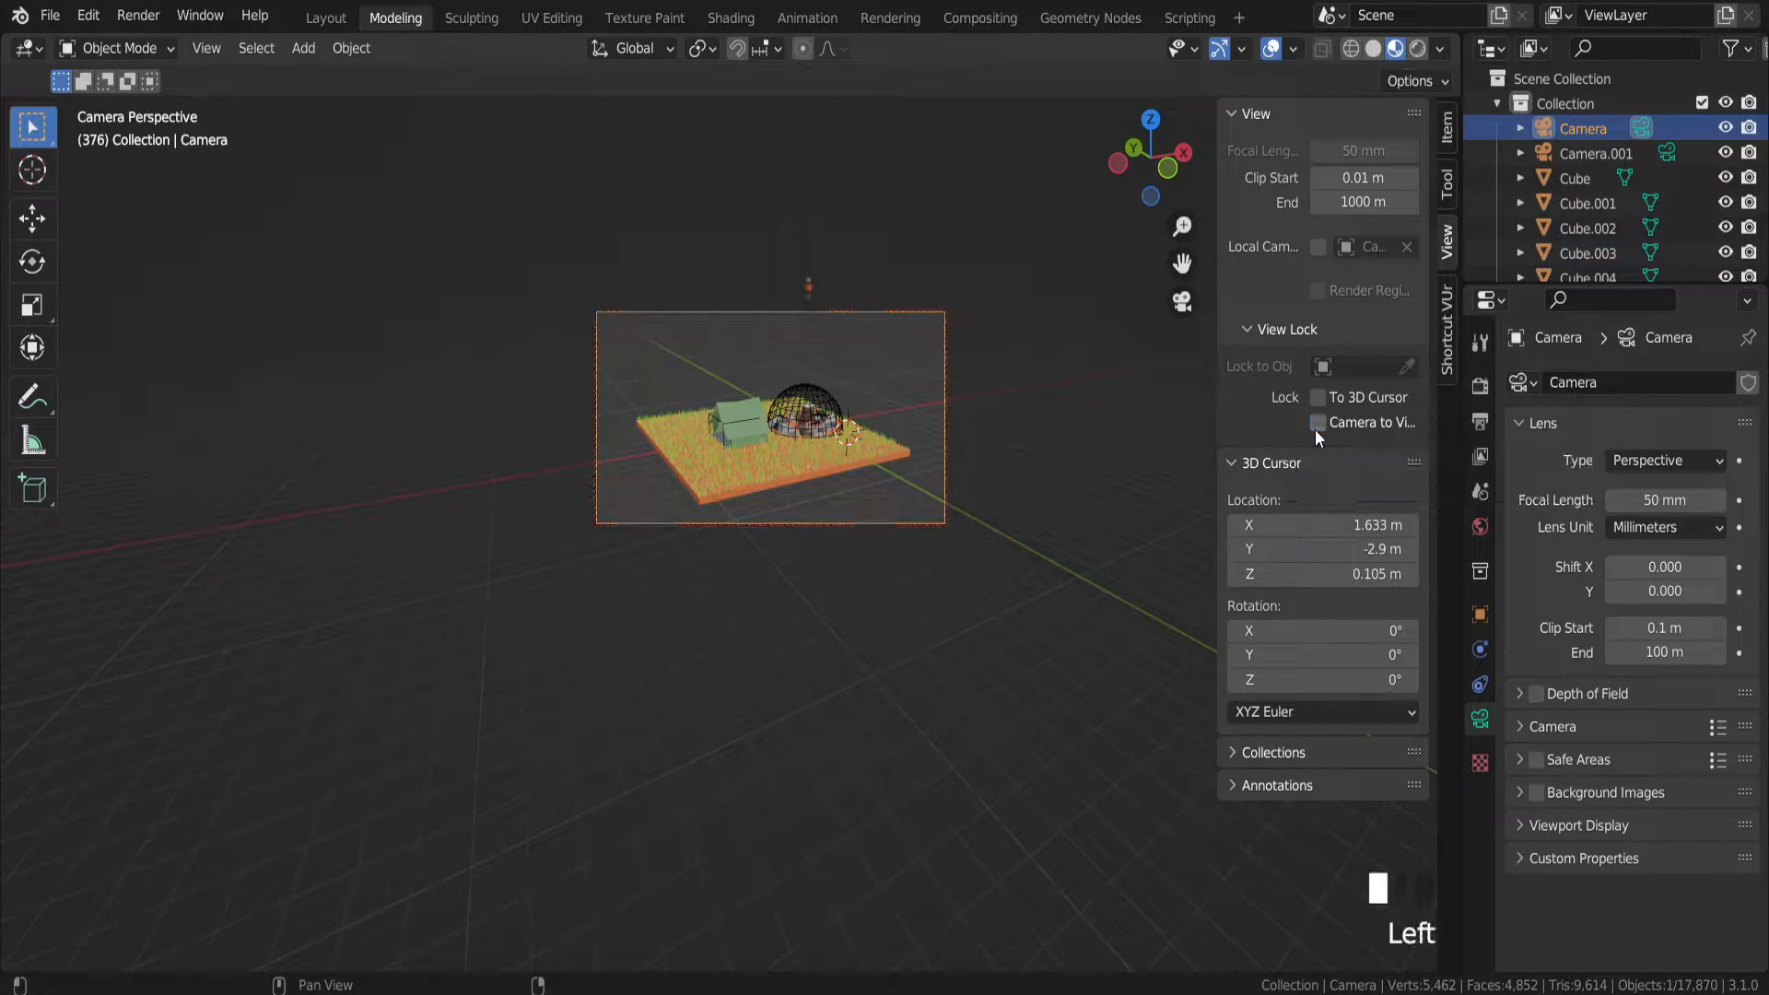
{"action": "key", "text": "n"}
{"action": "middle_click_drag", "start_coordinate": [934, 474], "coordinate": [511, 495]}
{"action": "scroll", "coordinate": [512, 495], "scroll_direction": "down", "scroll_amount": 4}
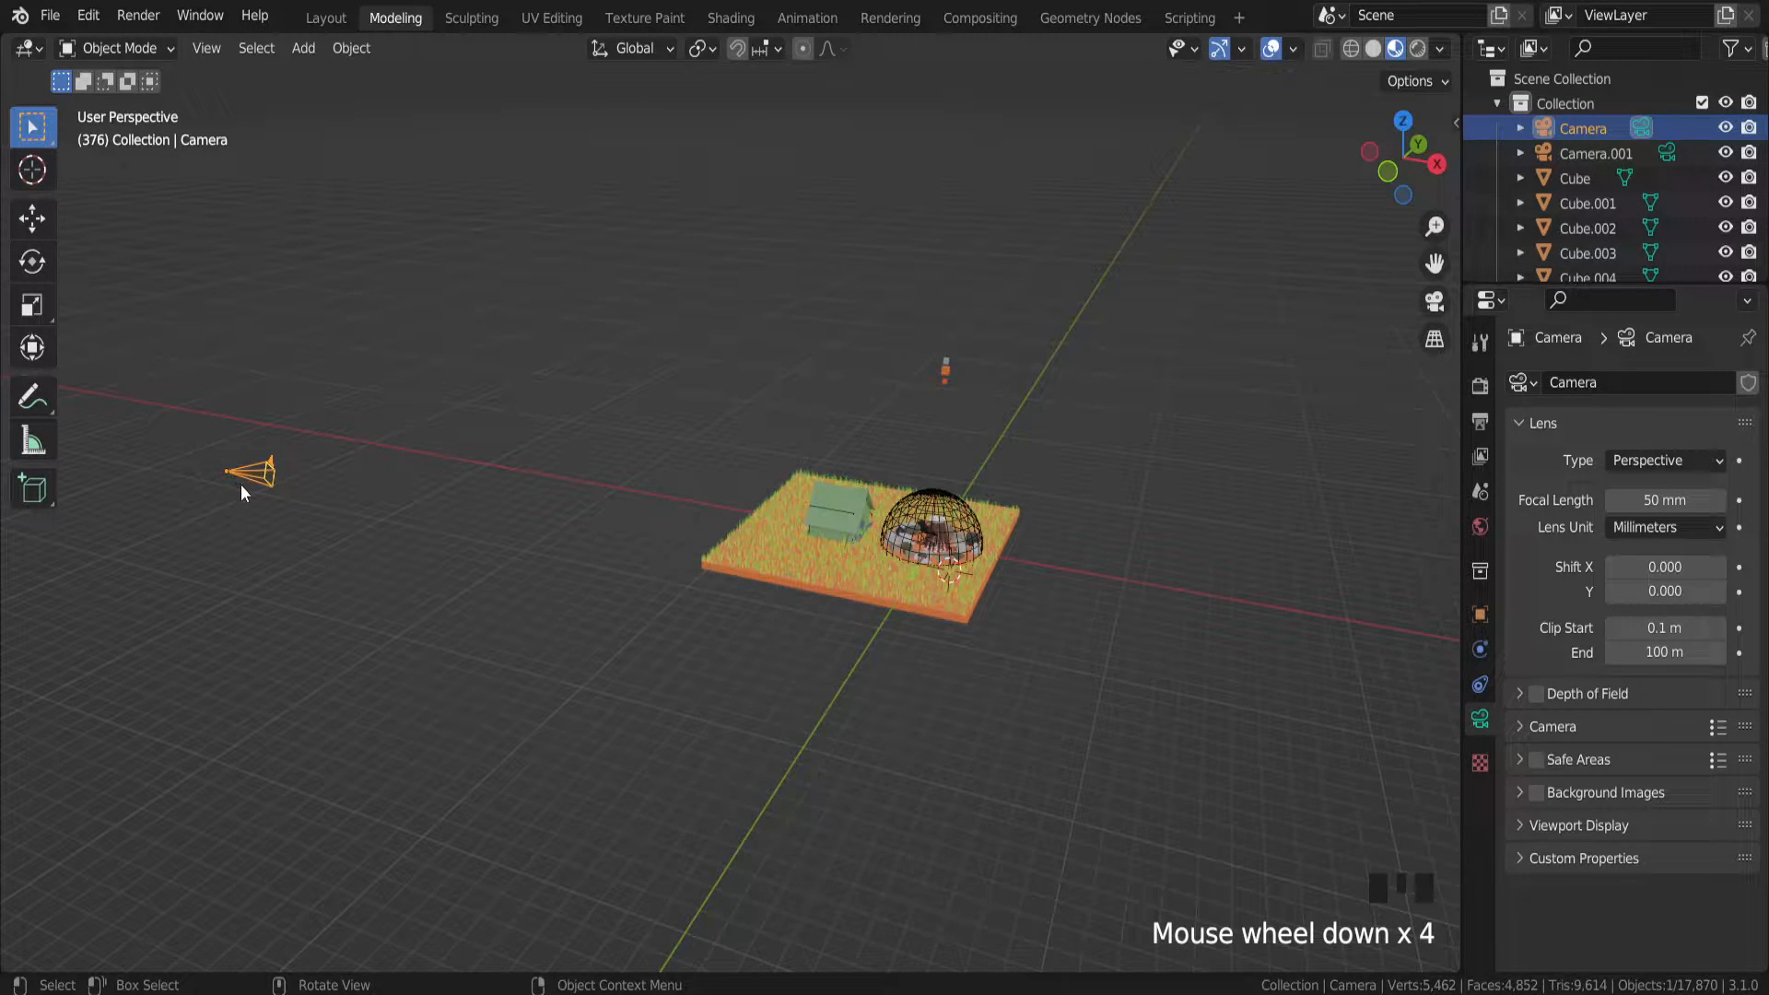
{"action": "middle_click_drag", "start_coordinate": [313, 477], "coordinate": [1030, 347]}
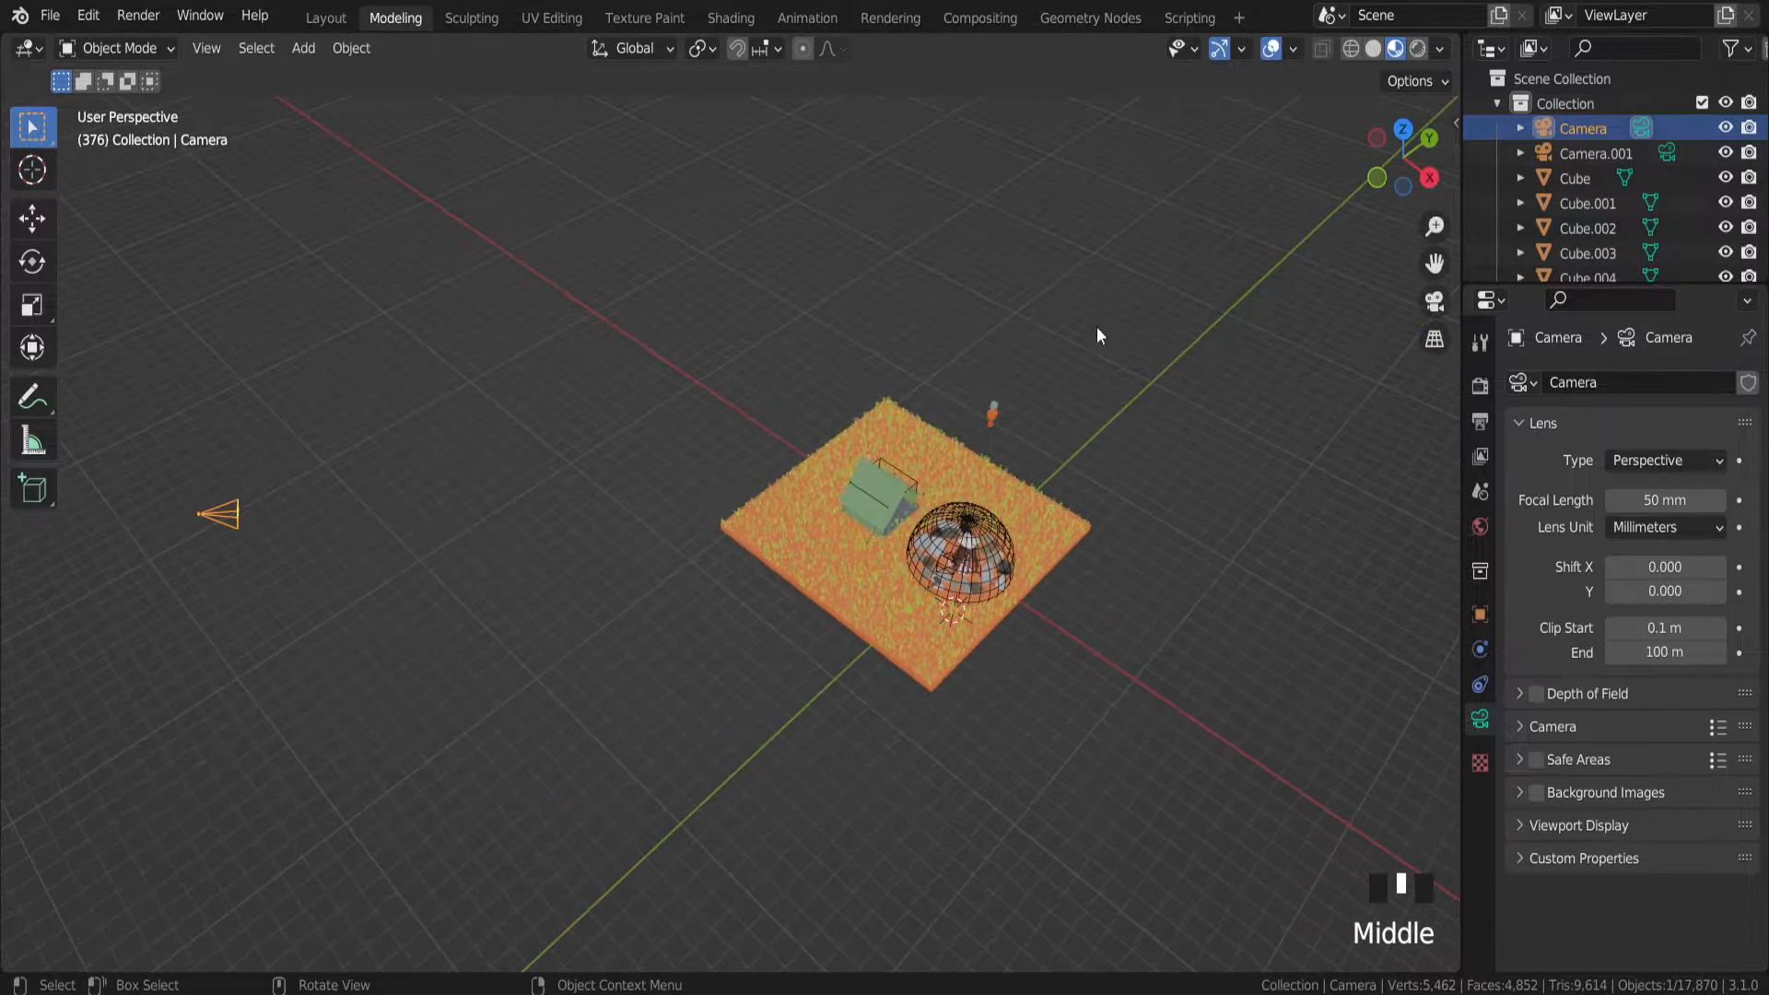
{"action": "left_click", "coordinate": [1403, 128]}
{"action": "scroll", "coordinate": [1006, 440], "scroll_direction": "down", "scroll_amount": 2}
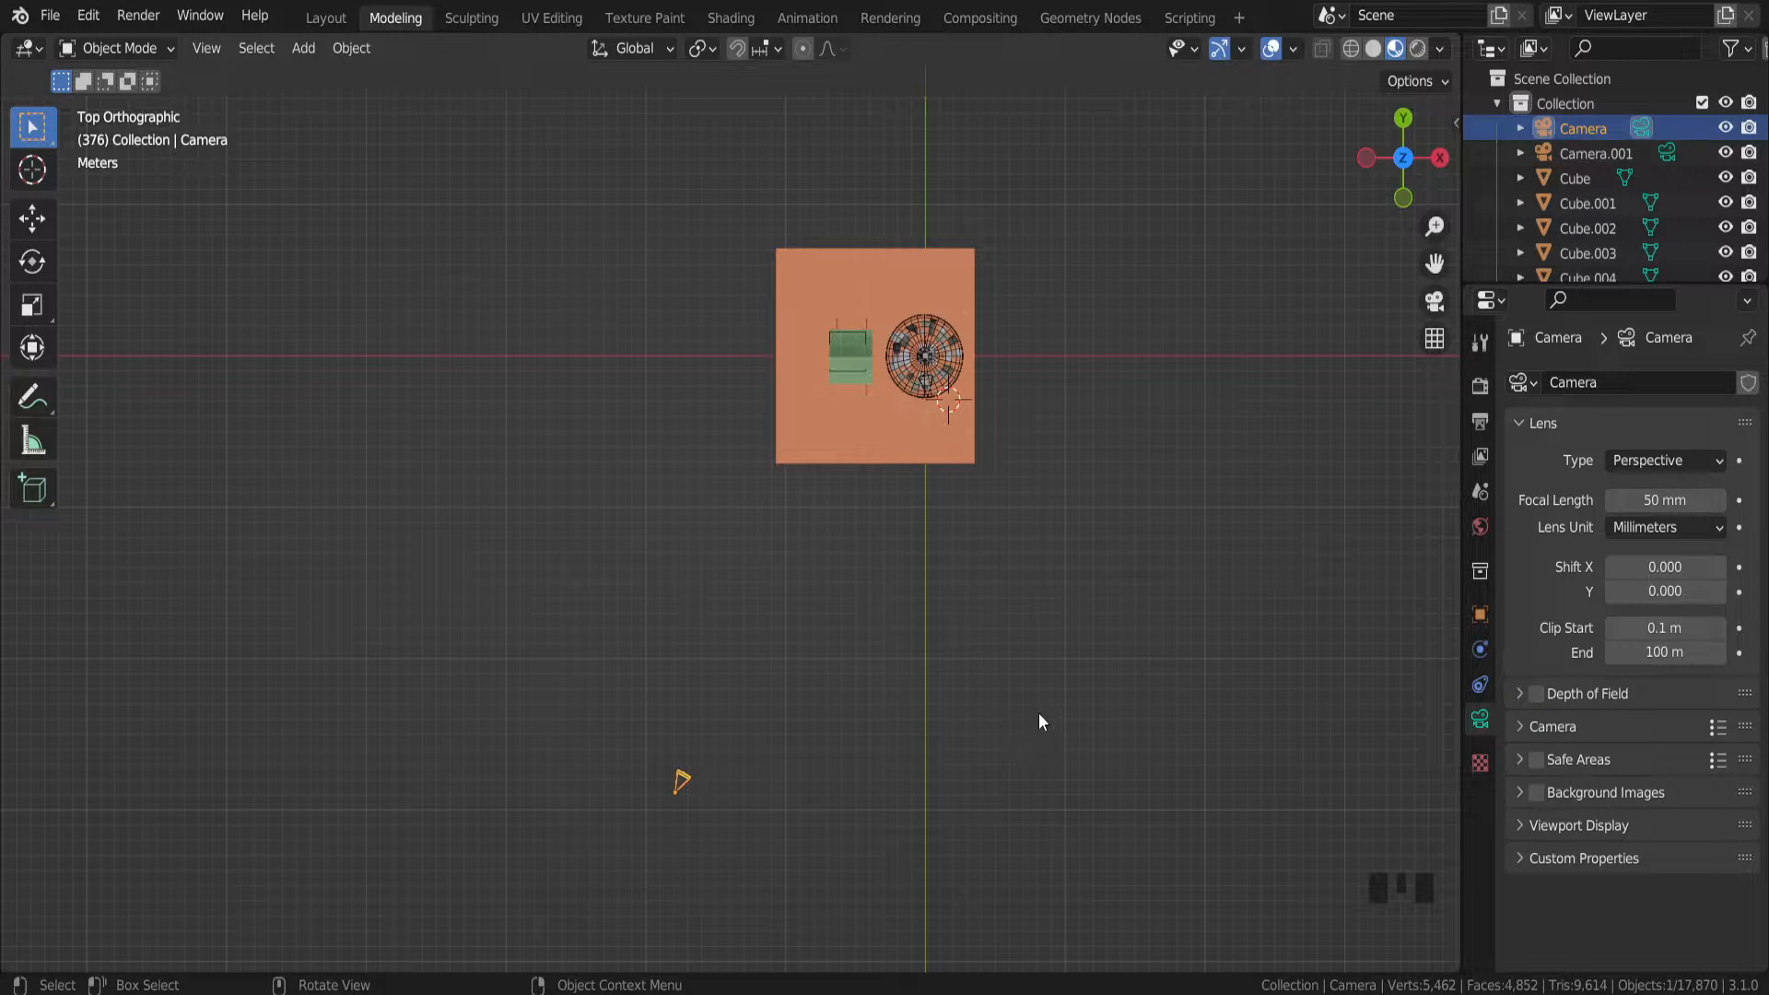
{"action": "key", "text": "shift+a"}
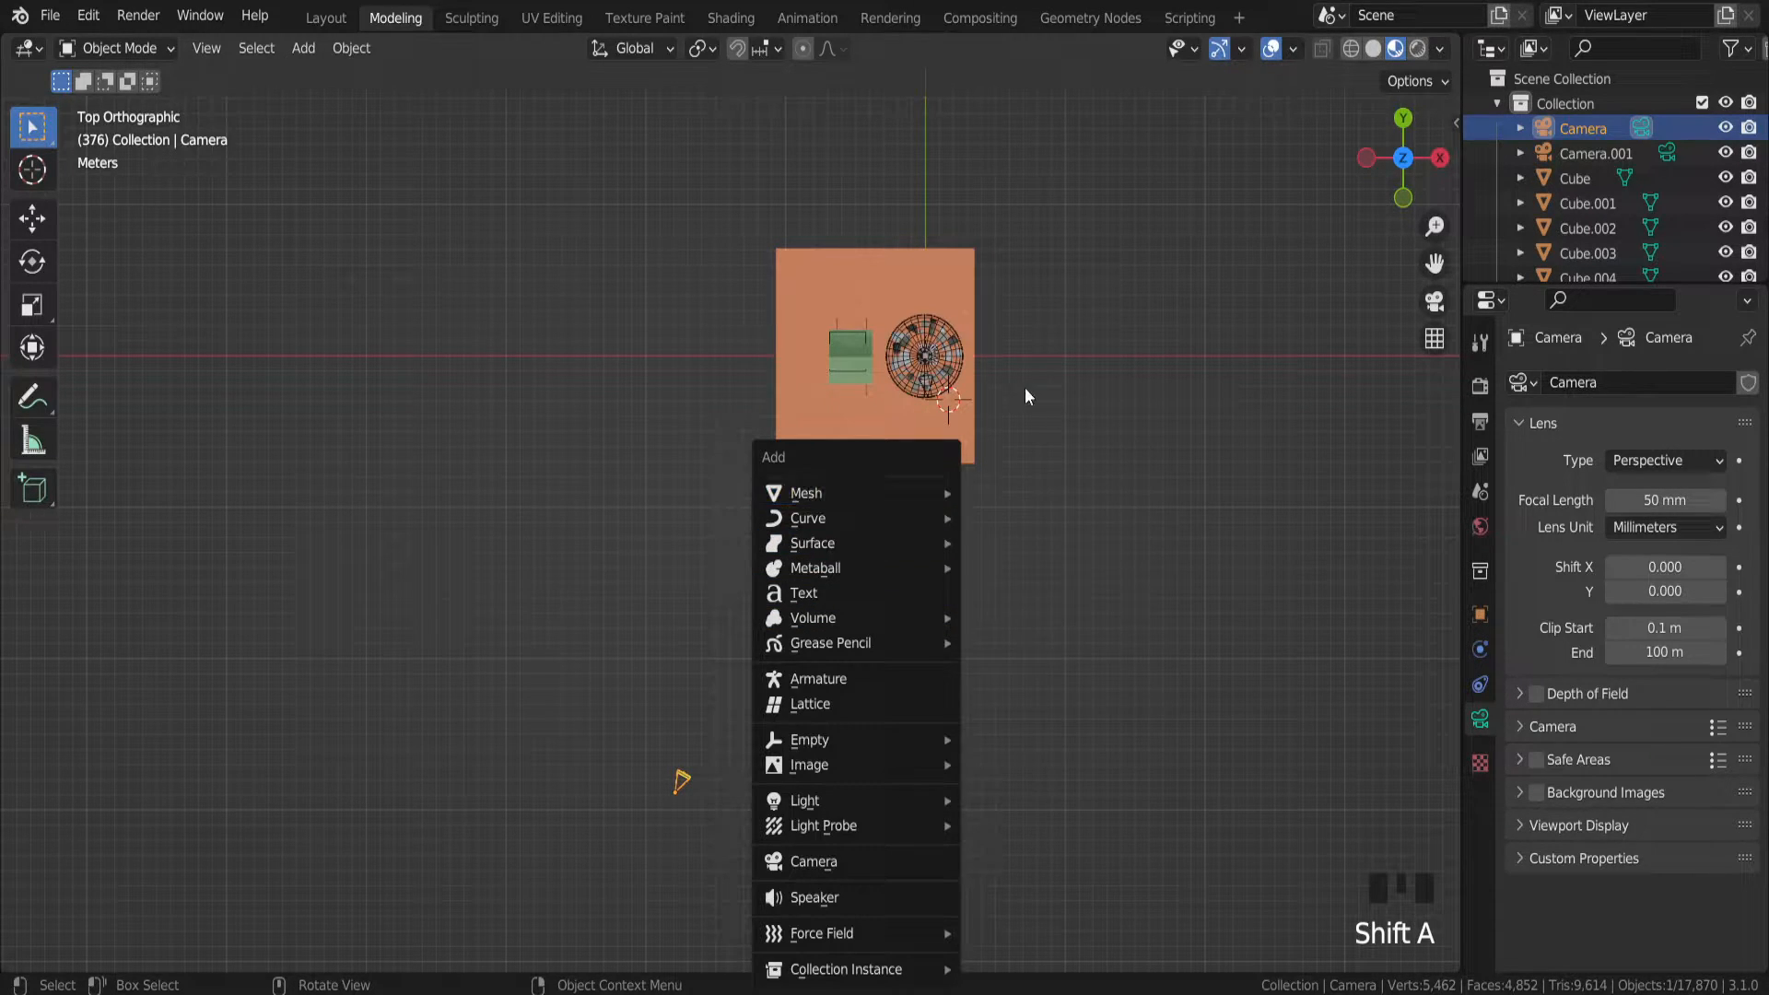
Snap the 3D cursor to the selected grassy ground plane
{"action": "scroll", "coordinate": [930, 387], "scroll_direction": "up", "scroll_amount": 5}
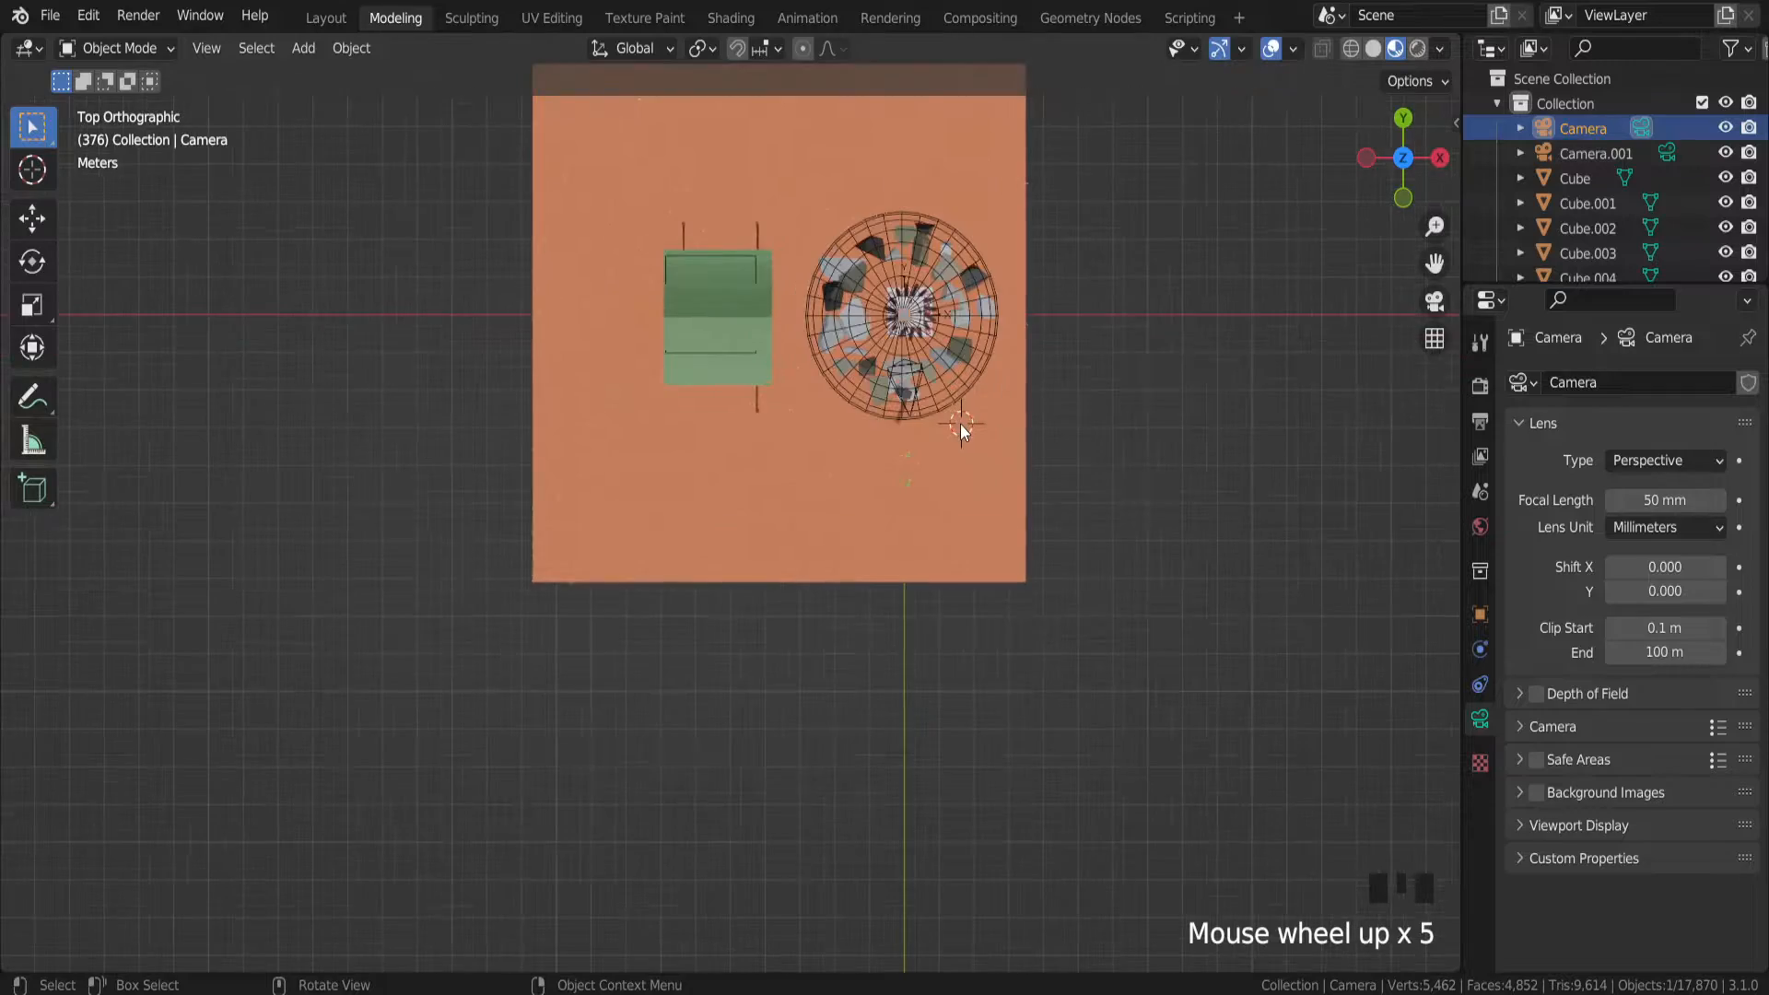
{"action": "scroll", "coordinate": [960, 430], "scroll_direction": "up", "scroll_amount": 3}
{"action": "middle_click_drag", "start_coordinate": [954, 433], "coordinate": [945, 527]}
{"action": "scroll", "coordinate": [935, 580], "scroll_direction": "up", "scroll_amount": 2}
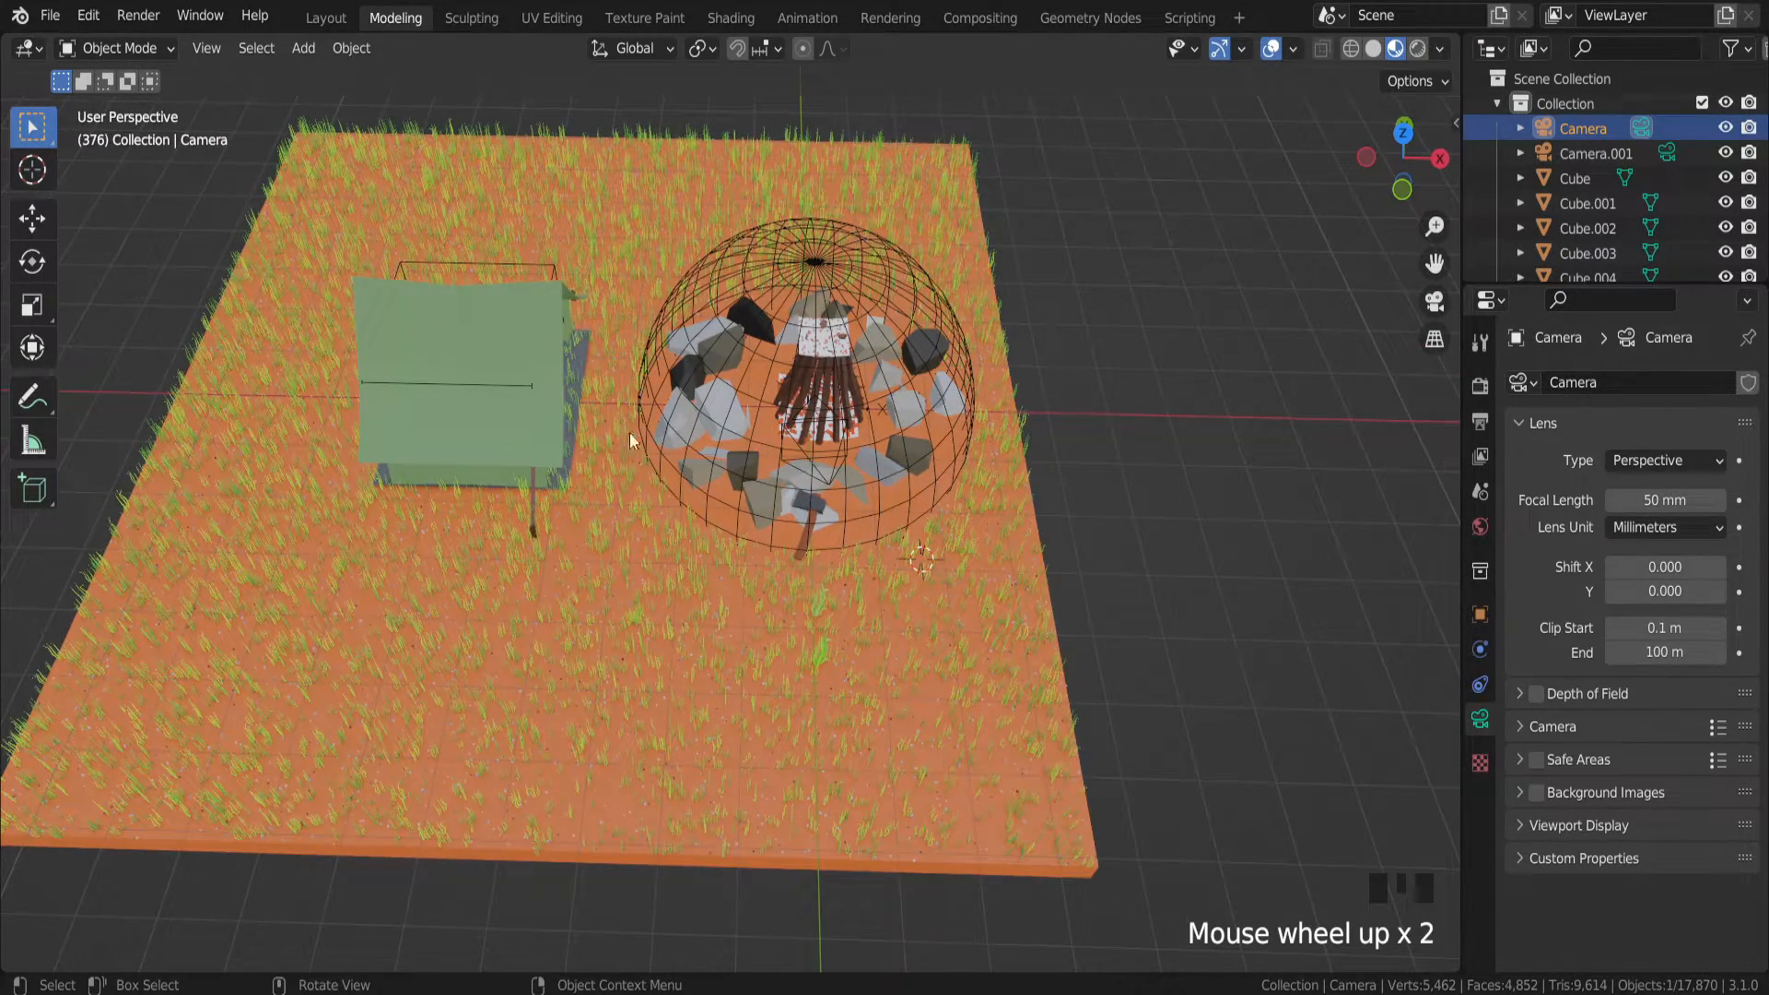
{"action": "left_click", "coordinate": [758, 665]}
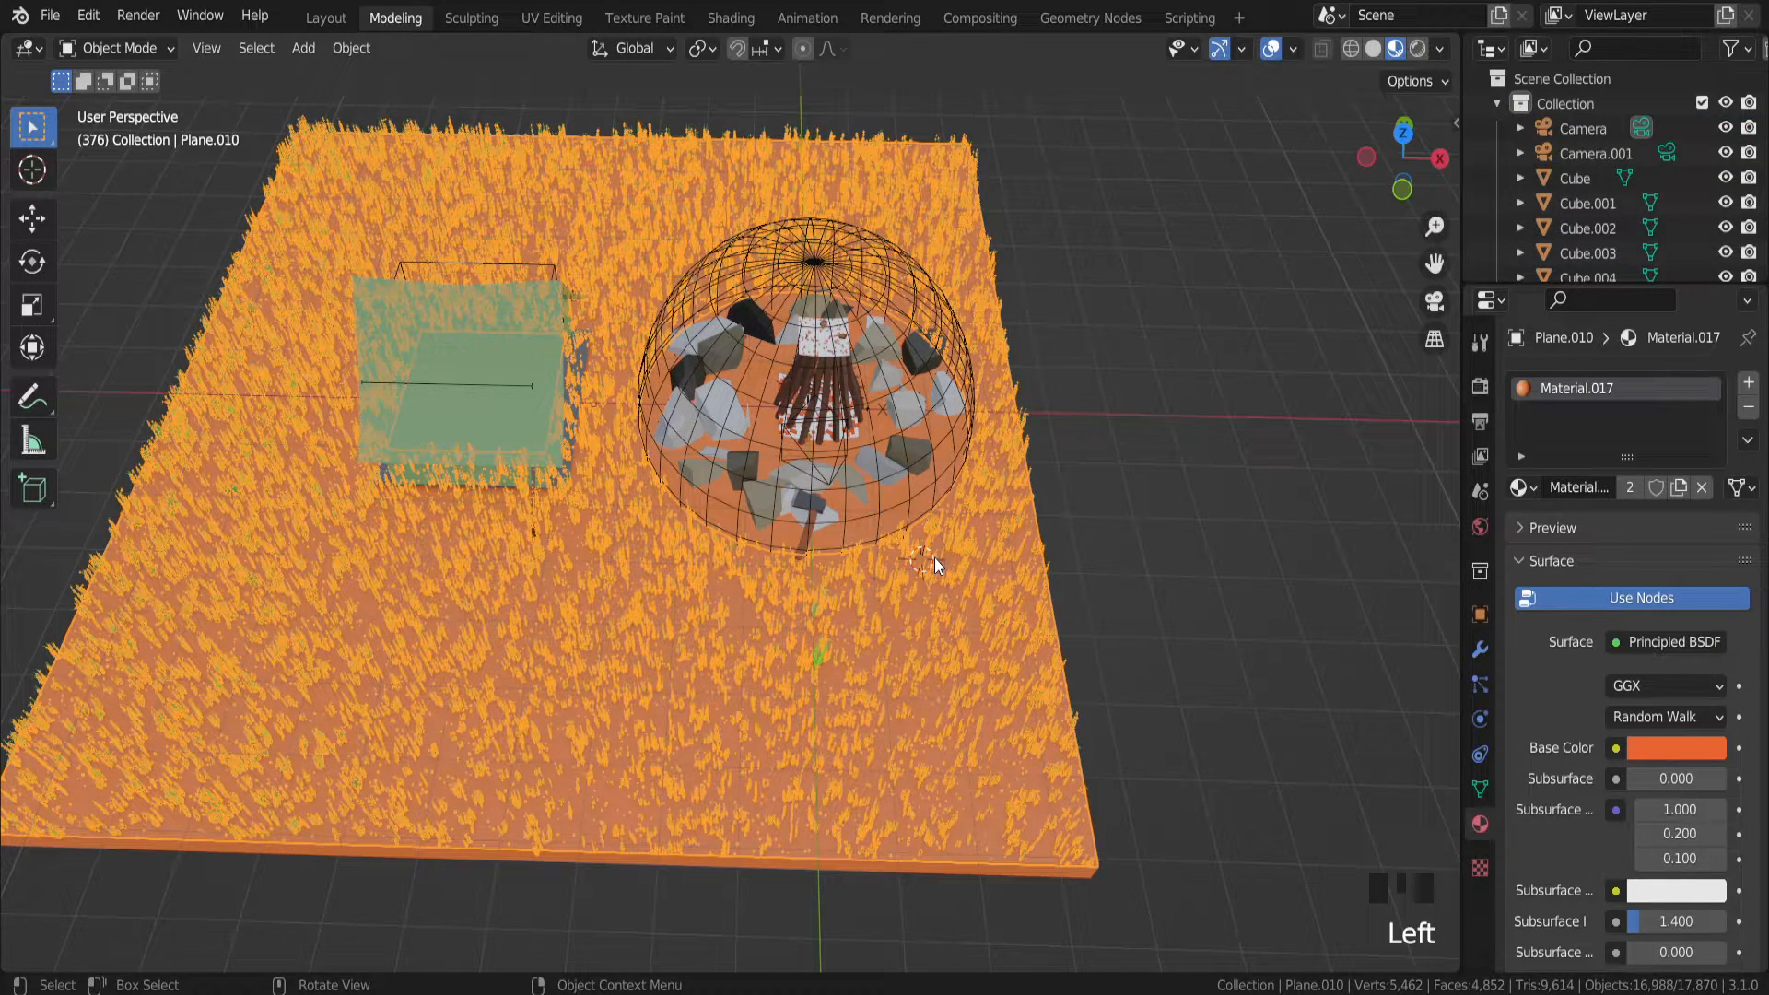
{"action": "key", "text": "shift+s"}
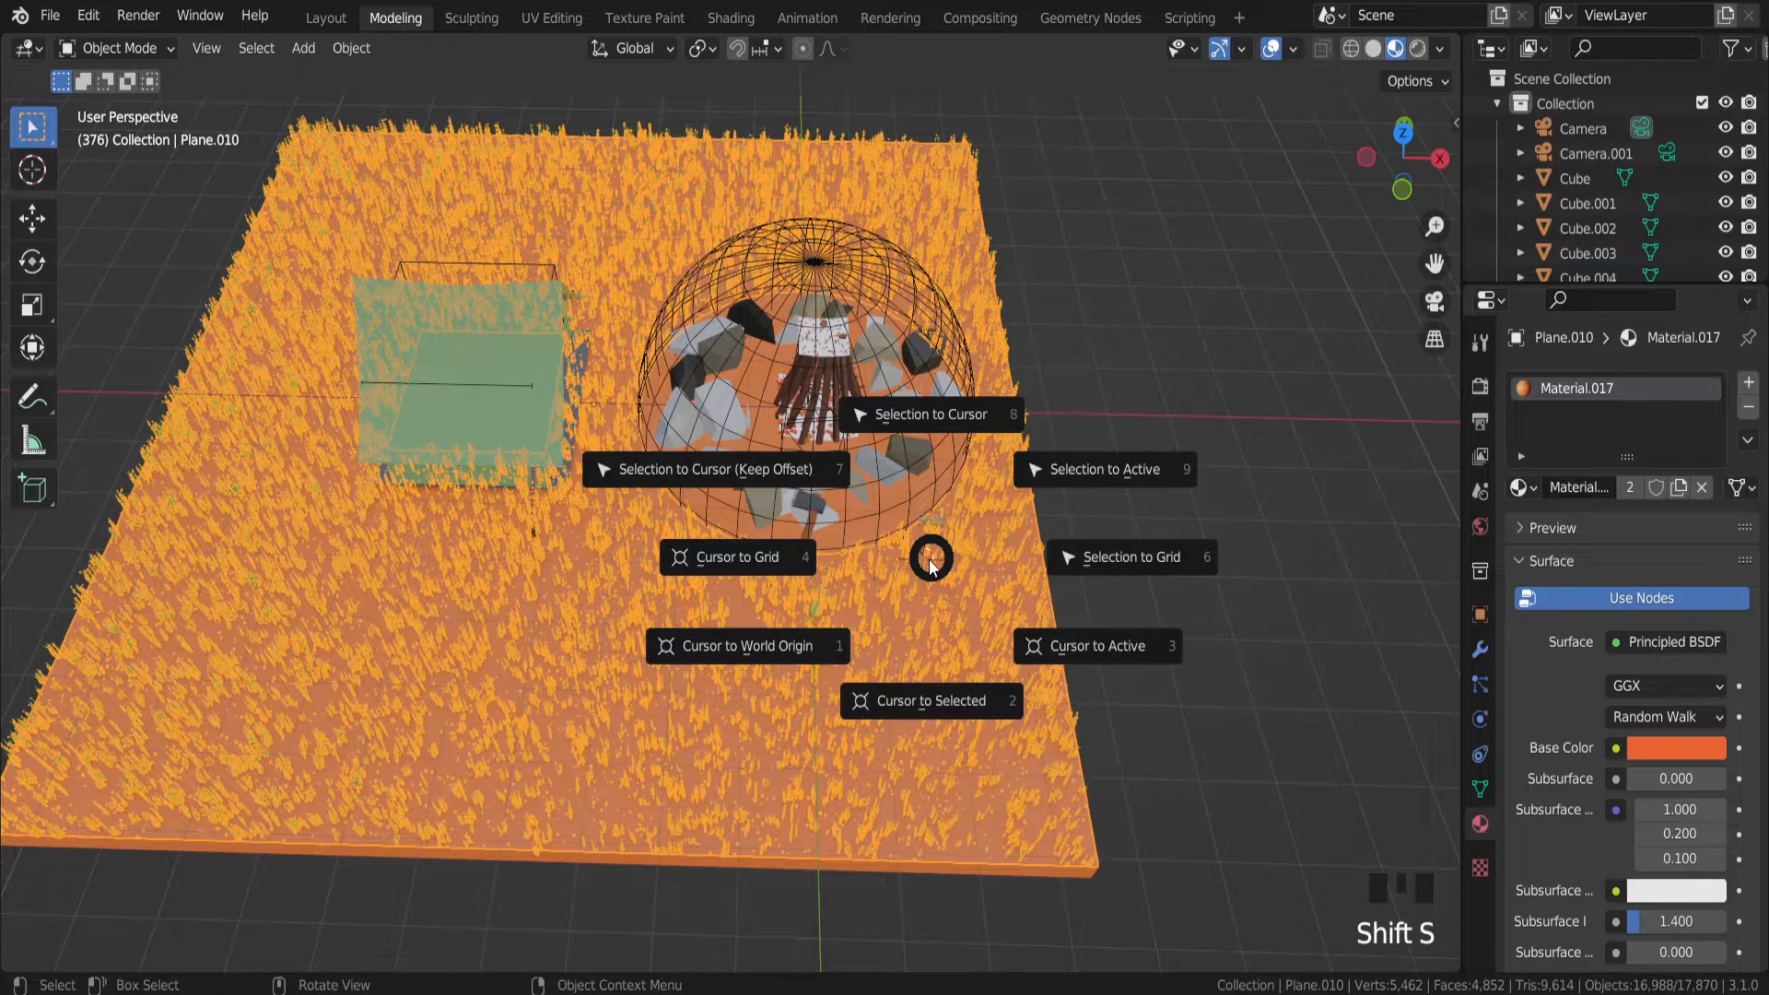
{"action": "left_click", "coordinate": [997, 624]}
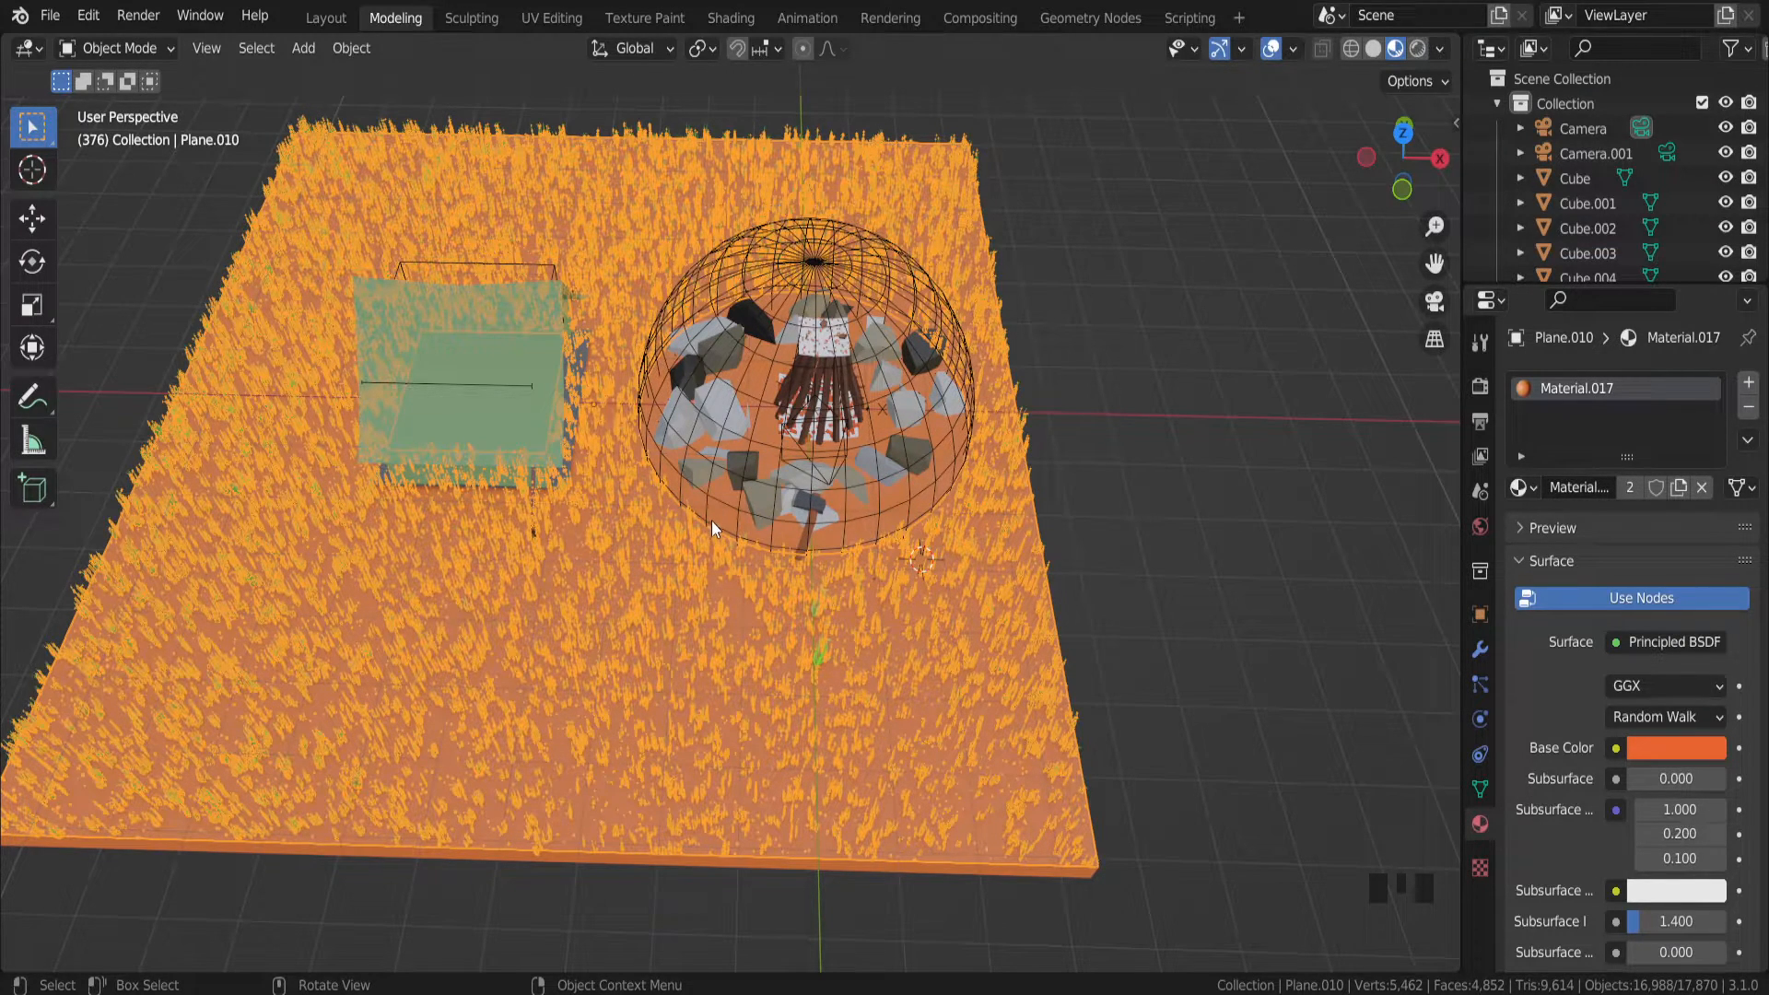
{"action": "key", "text": "shift+s"}
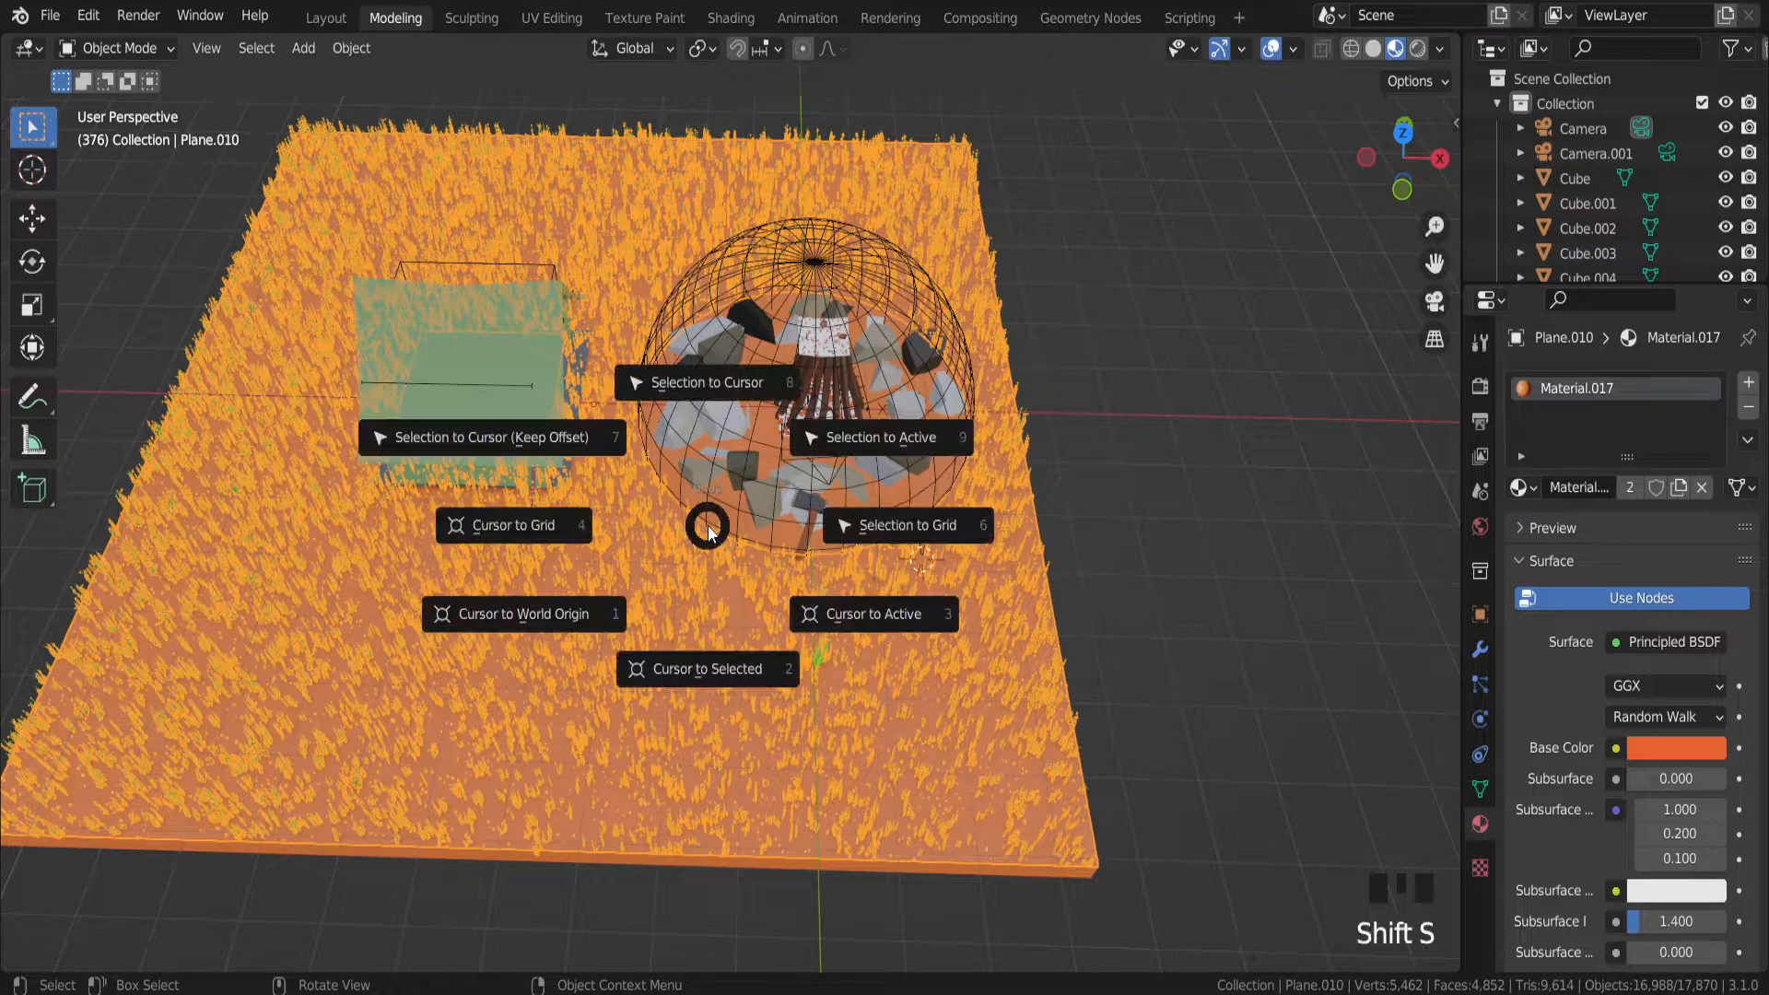
{"action": "left_click", "coordinate": [726, 662]}
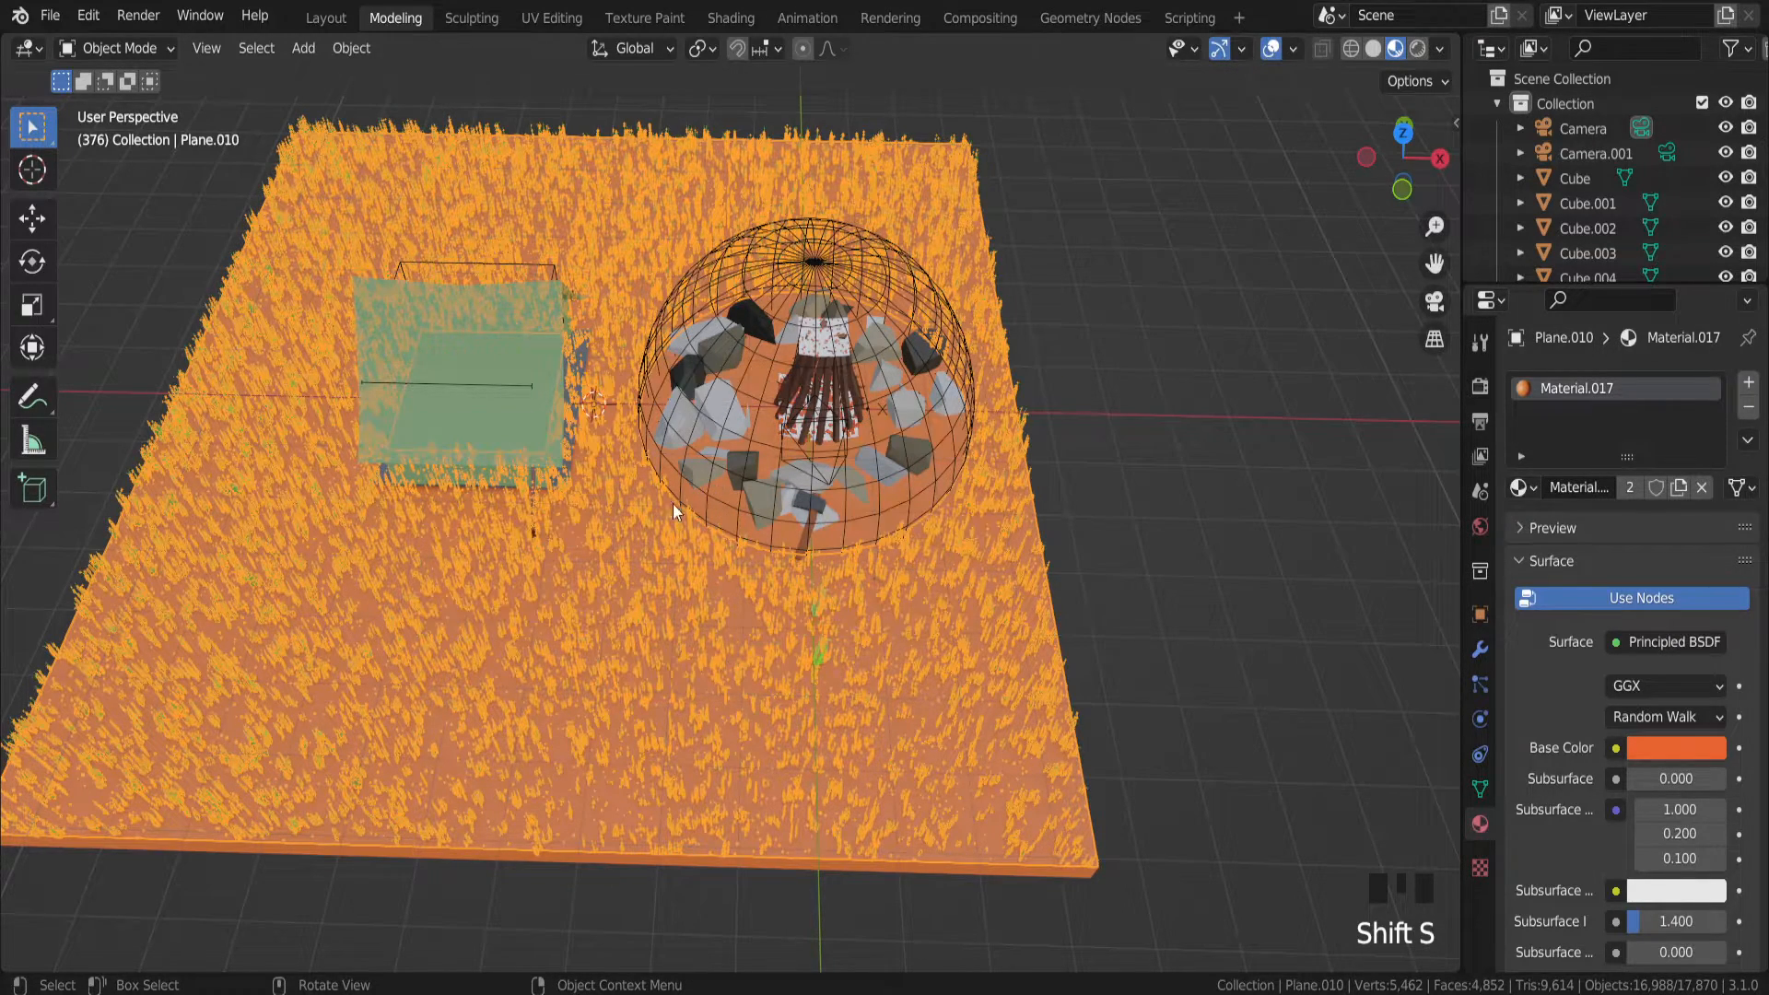
Add a Bezier circle curve at the 3D cursor, working in the top orthographic view with nothing selected
{"action": "scroll", "coordinate": [644, 449], "scroll_direction": "down", "scroll_amount": 6}
{"action": "mouse_move", "coordinate": [651, 452]}
{"action": "middle_mouse_down"}
{"action": "mouse_move", "coordinate": [599, 460]}
{"action": "mouse_move", "coordinate": [655, 419]}
{"action": "middle_mouse_up"}
{"action": "scroll", "coordinate": [683, 405], "scroll_direction": "up", "scroll_amount": 2}
{"action": "scroll", "coordinate": [688, 419], "scroll_direction": "down", "scroll_amount": 2}
{"action": "scroll", "coordinate": [689, 420], "scroll_direction": "down", "scroll_amount": 4}
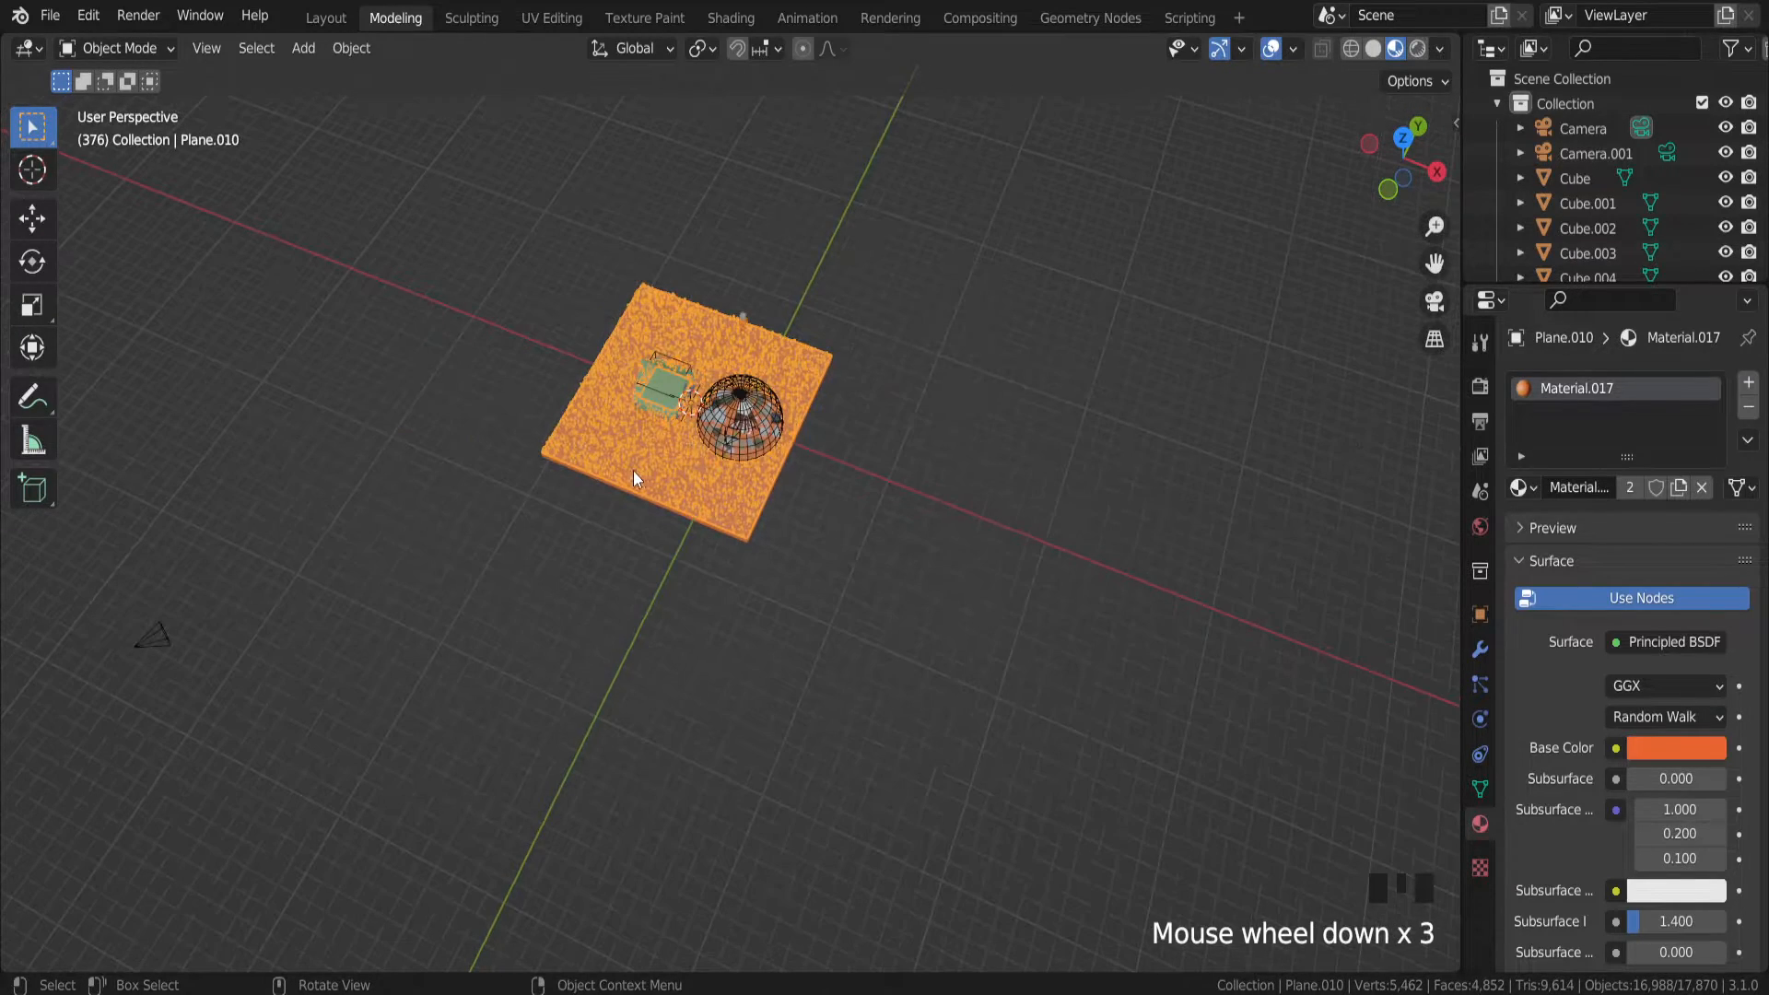
{"action": "scroll", "coordinate": [326, 609], "scroll_direction": "up", "scroll_amount": 3}
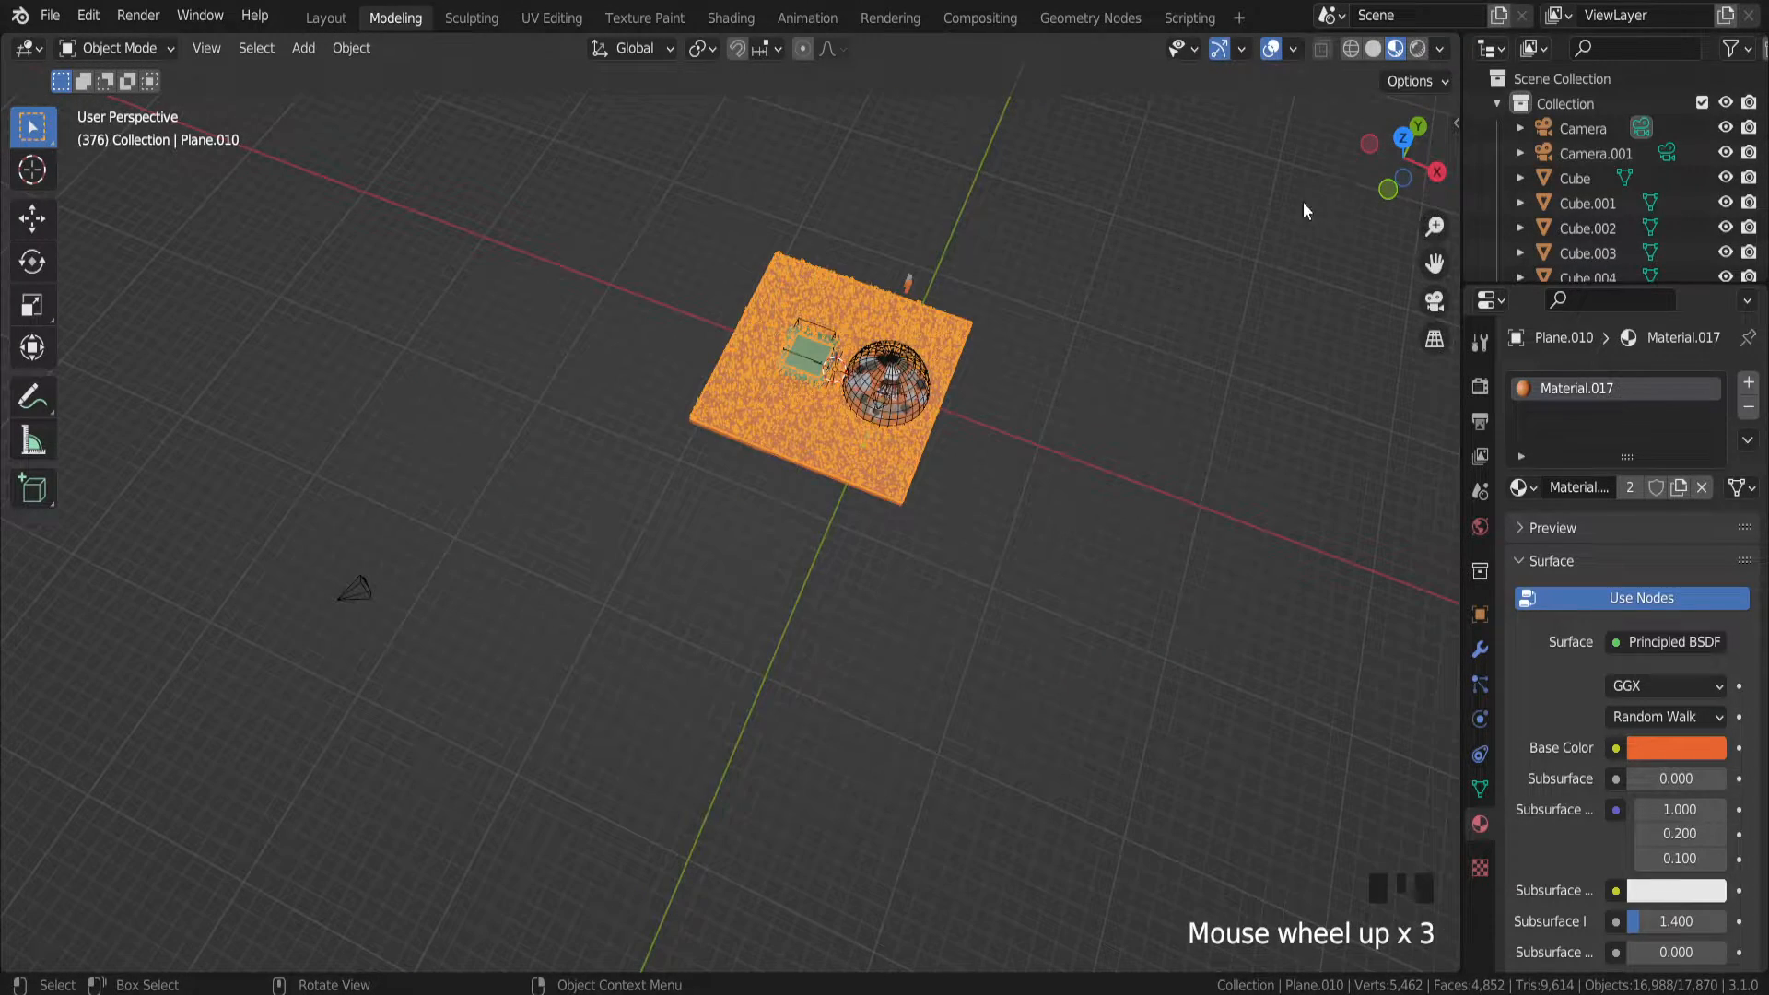
{"action": "left_click", "coordinate": [1400, 139]}
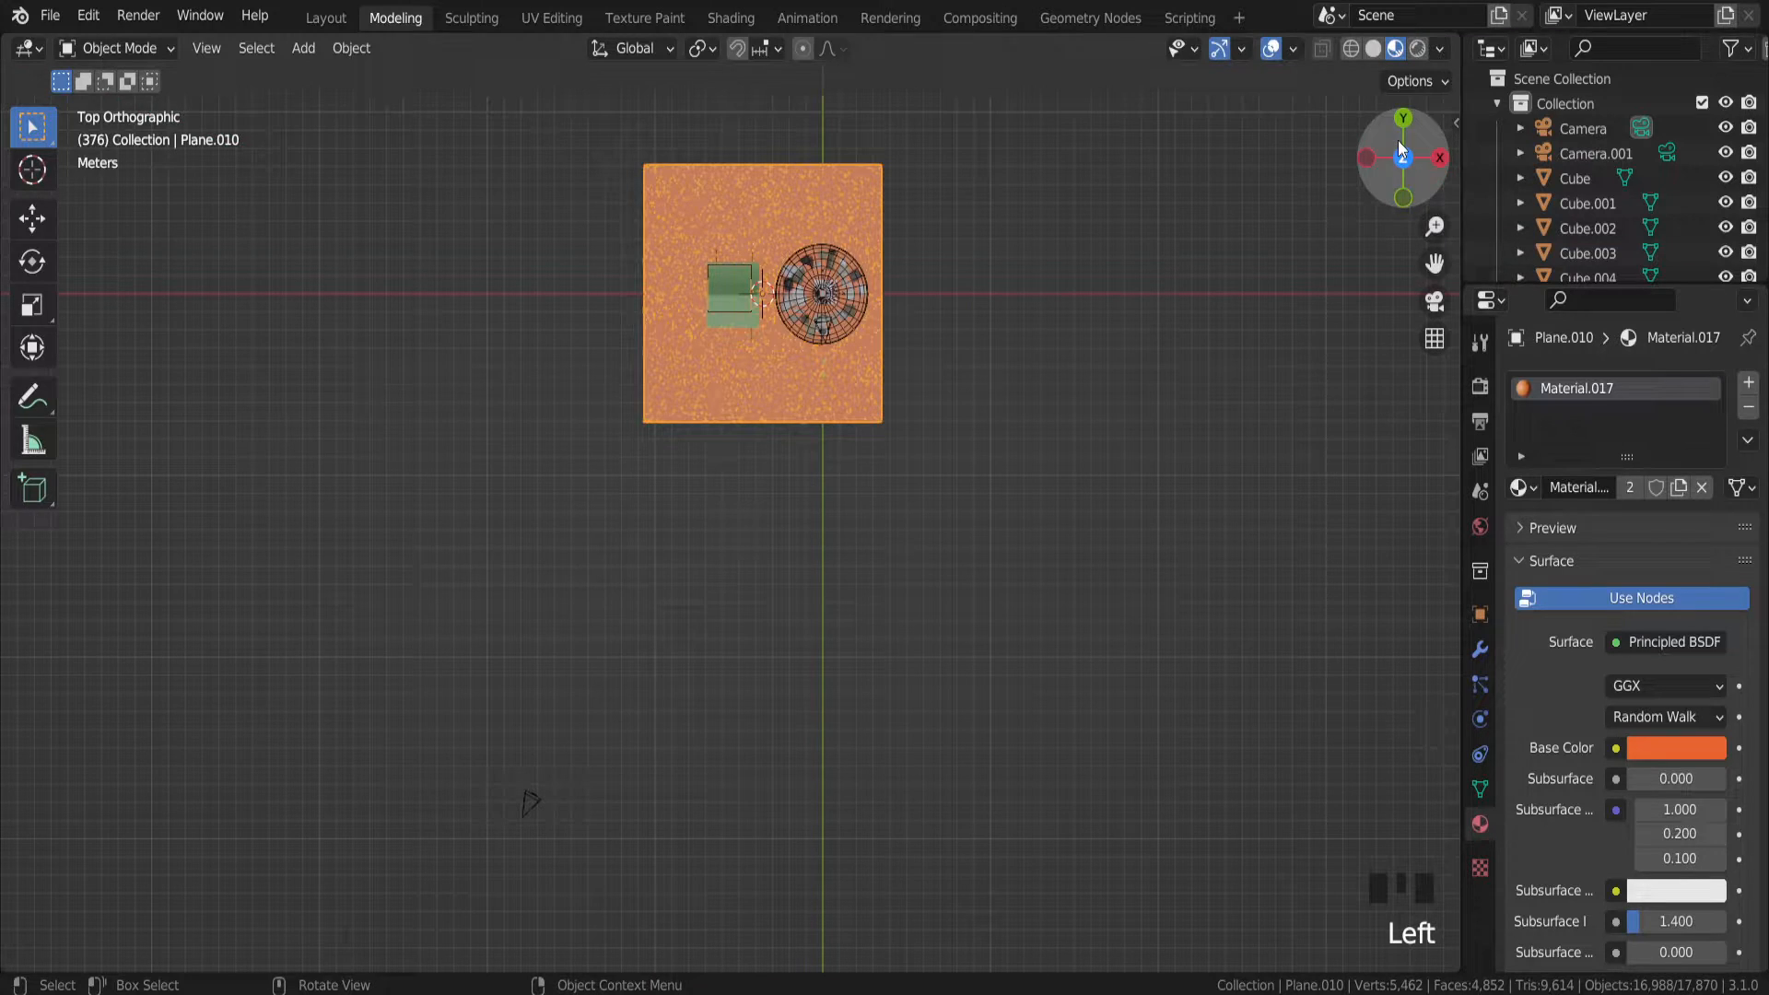
{"action": "left_click", "coordinate": [731, 547]}
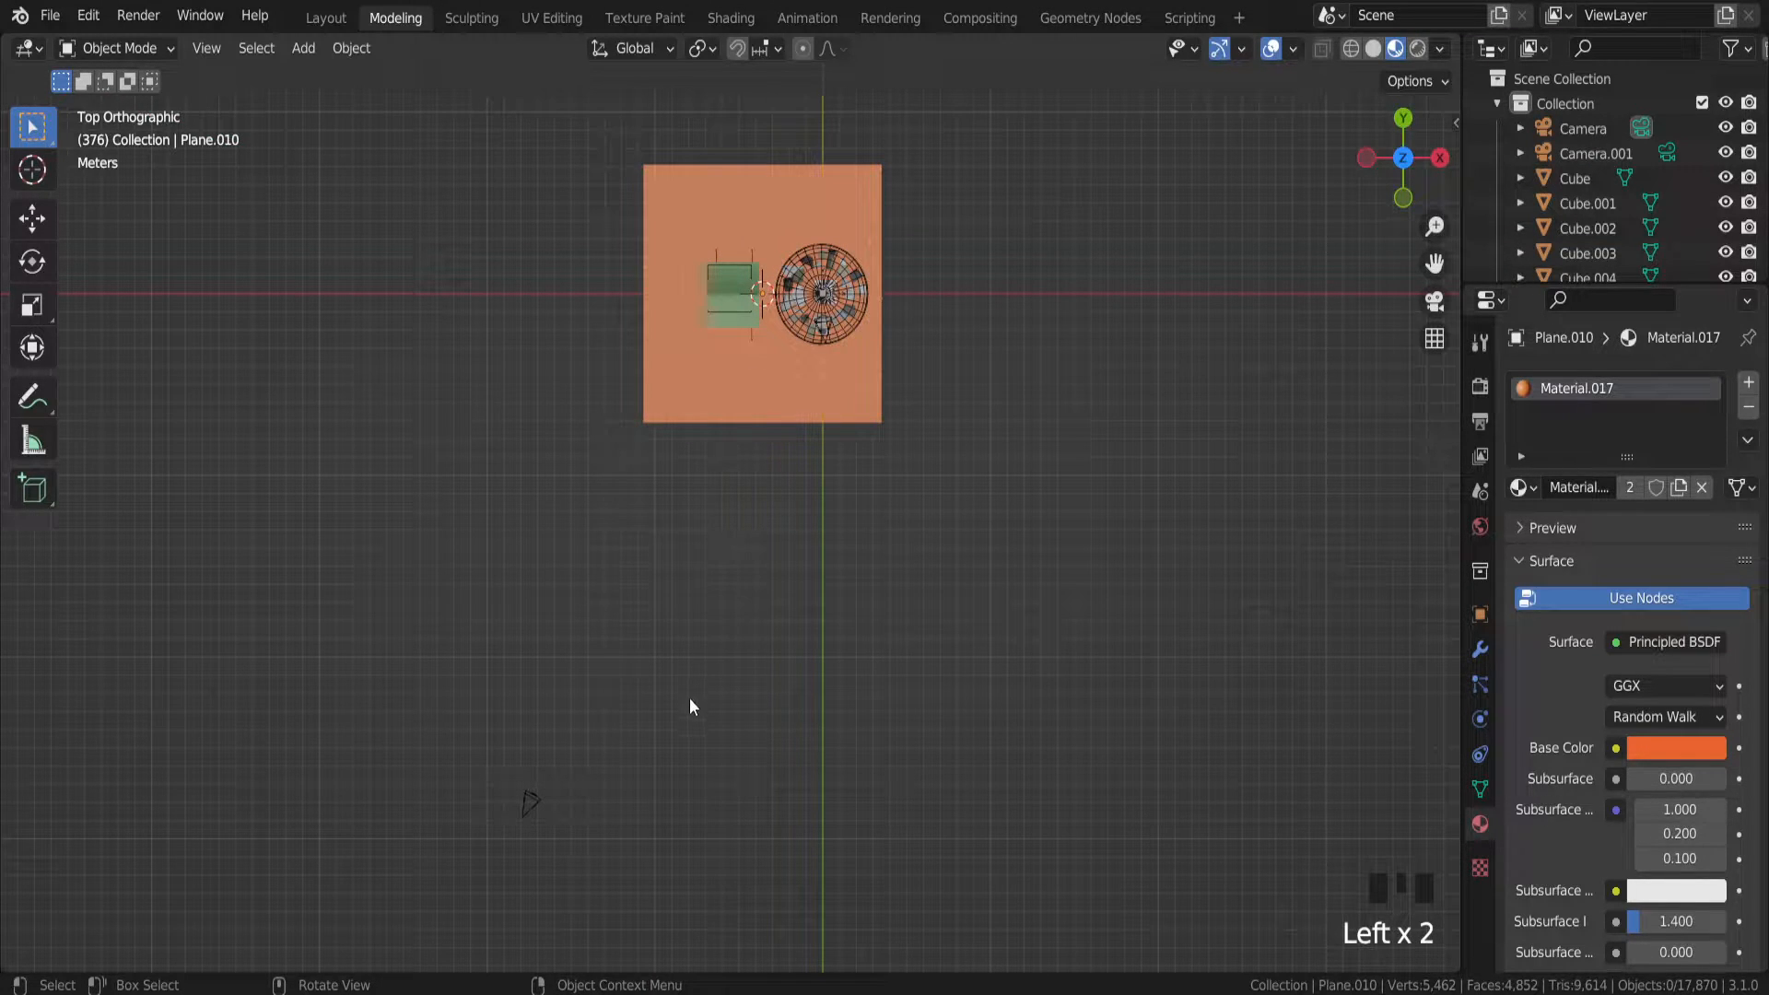
{"action": "key", "text": "shift+a"}
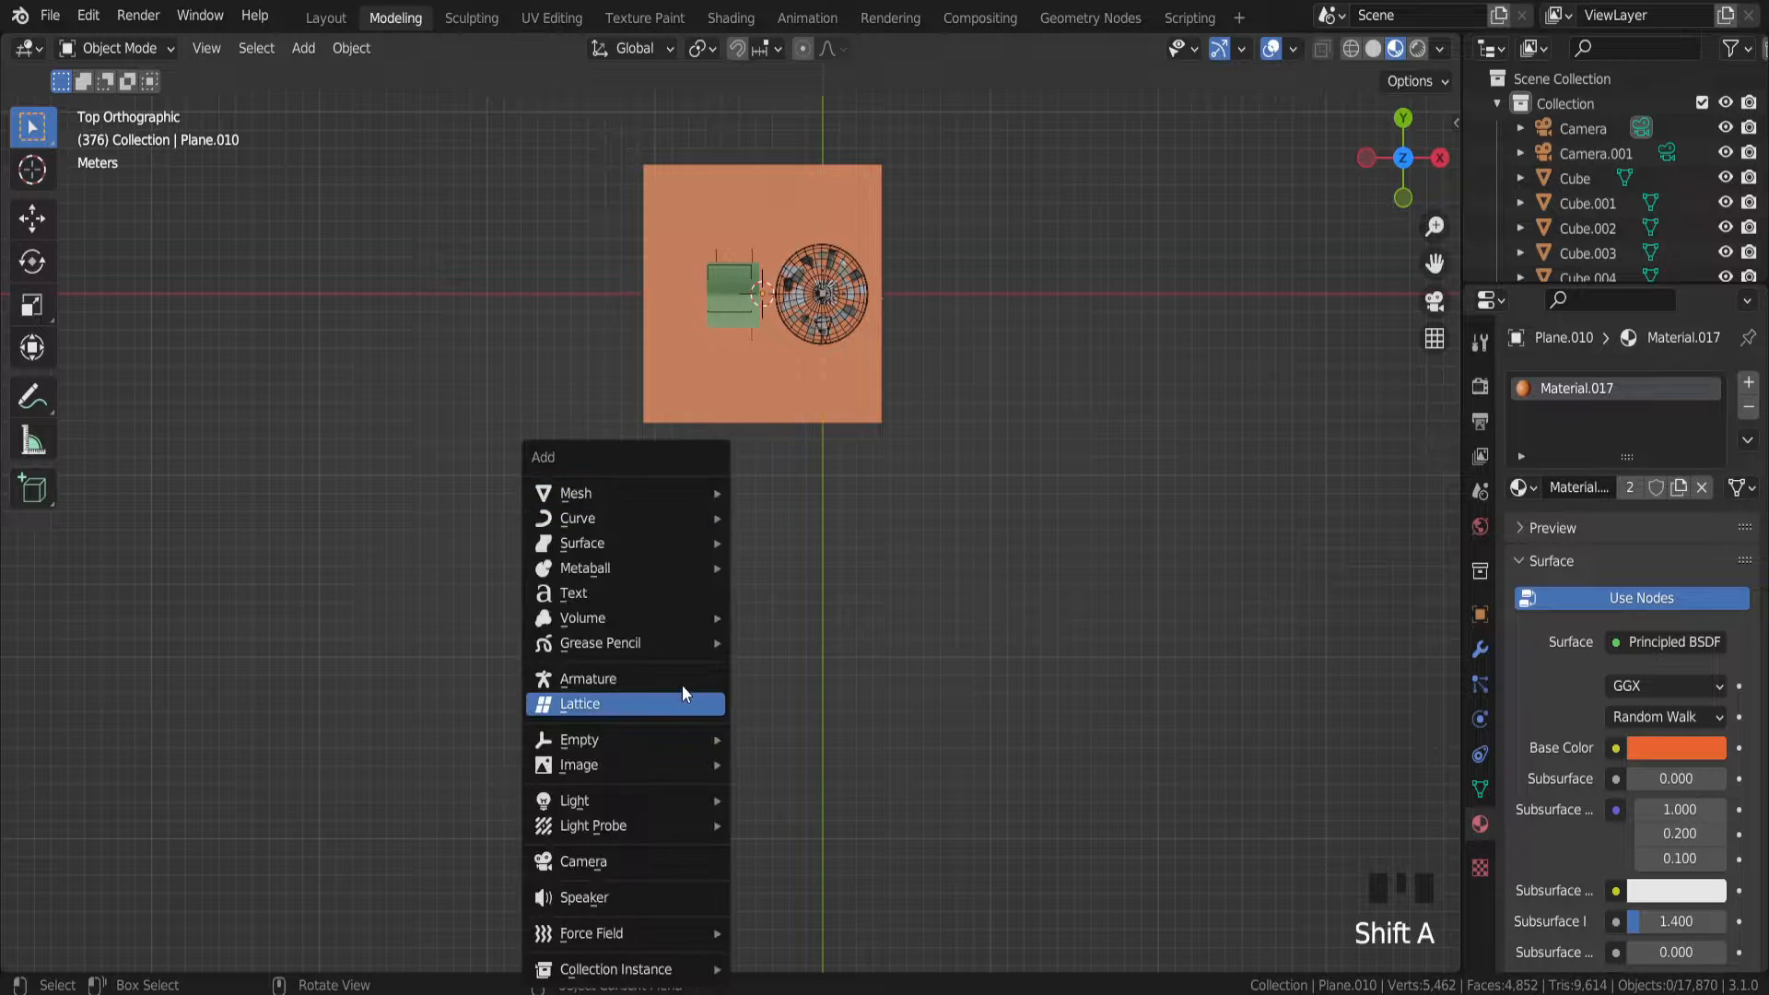
{"action": "mouse_move", "coordinate": [643, 516]}
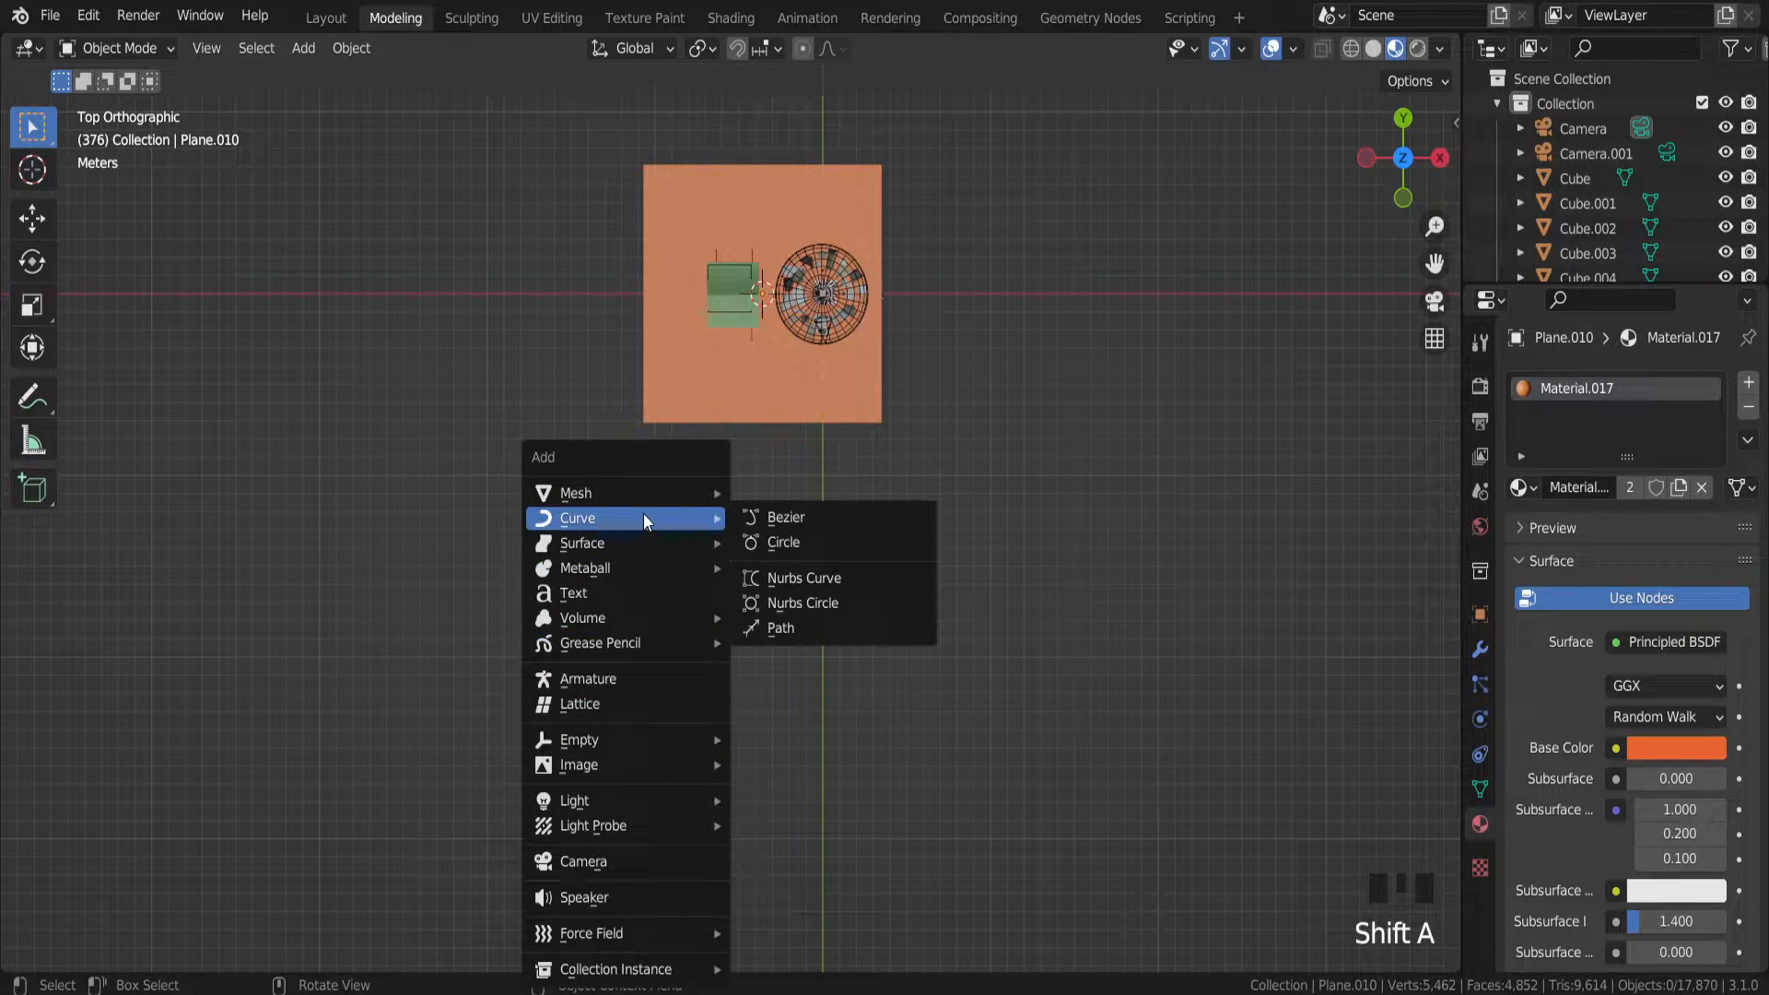
{"action": "left_click", "coordinate": [816, 543]}
Scale the Bezier circle up by about 30.7 so it surrounds the campsite and reaches the camera
{"action": "scroll", "coordinate": [820, 552], "scroll_direction": "down", "scroll_amount": 3}
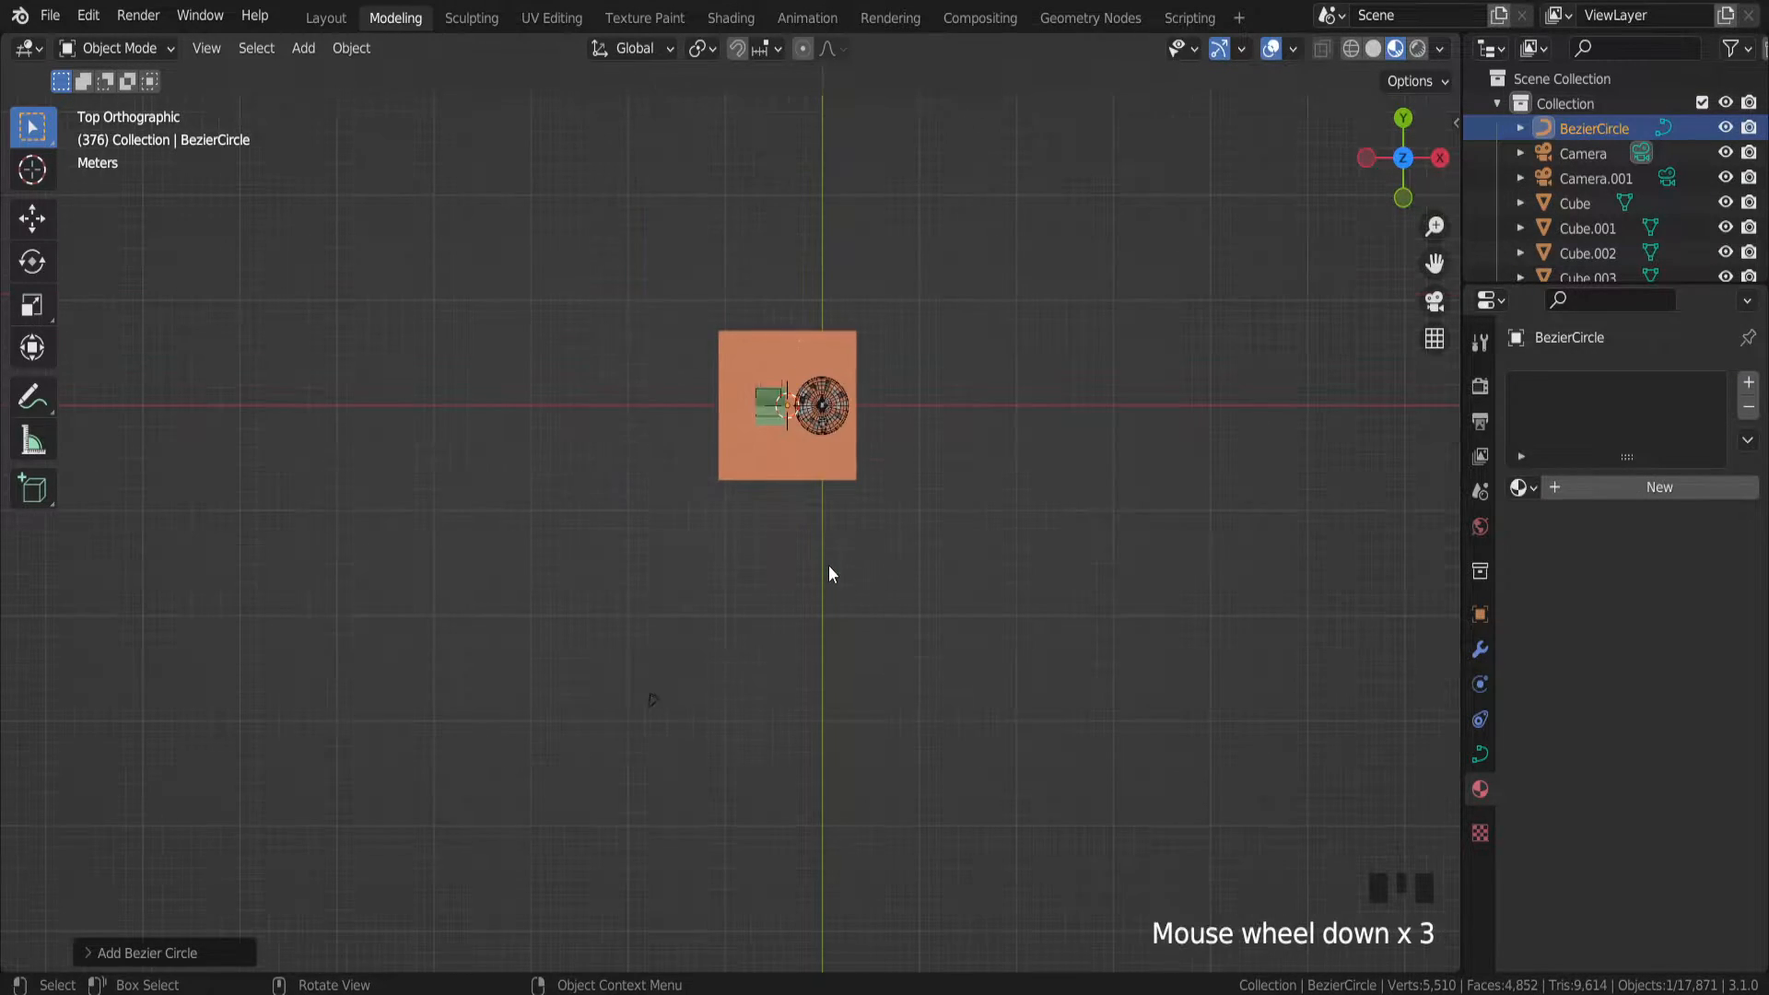
{"action": "scroll", "coordinate": [821, 543], "scroll_direction": "up", "scroll_amount": 1}
{"action": "key", "text": "s"}
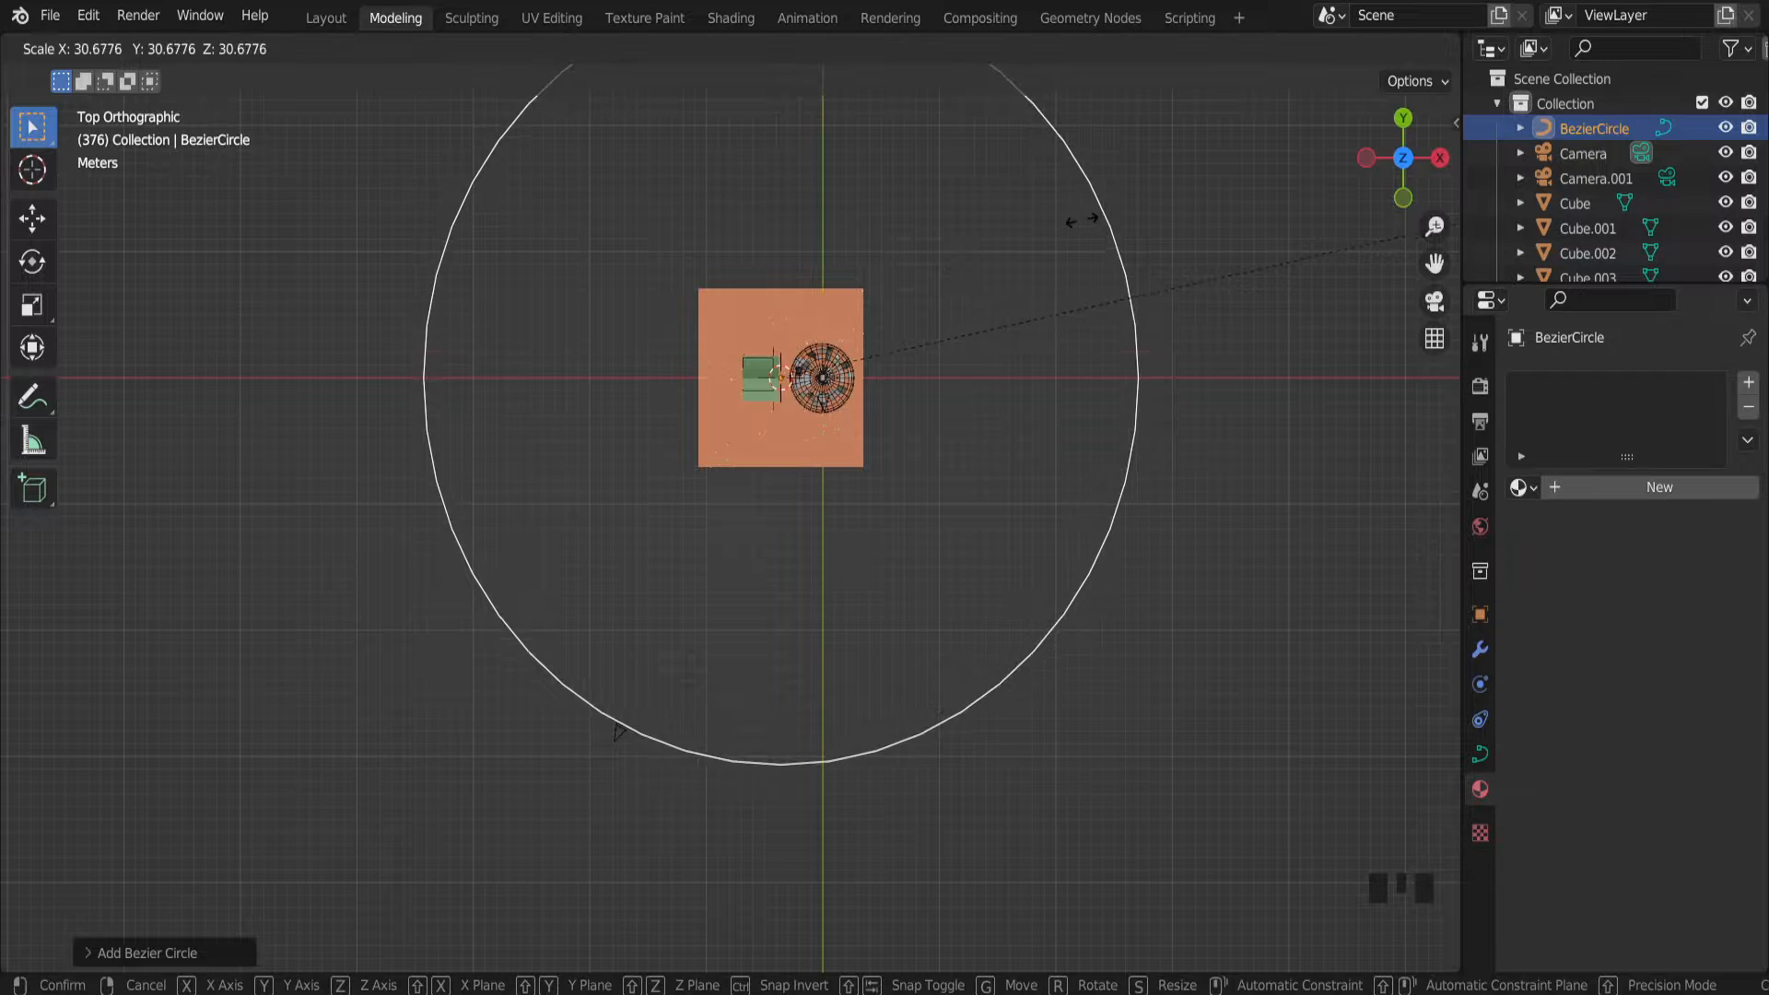
{"action": "left_click", "coordinate": [1081, 221]}
Parent the camera to the Bezier circle so that it follows the curve as its path
{"action": "middle_click_drag", "start_coordinate": [775, 544], "coordinate": [654, 463]}
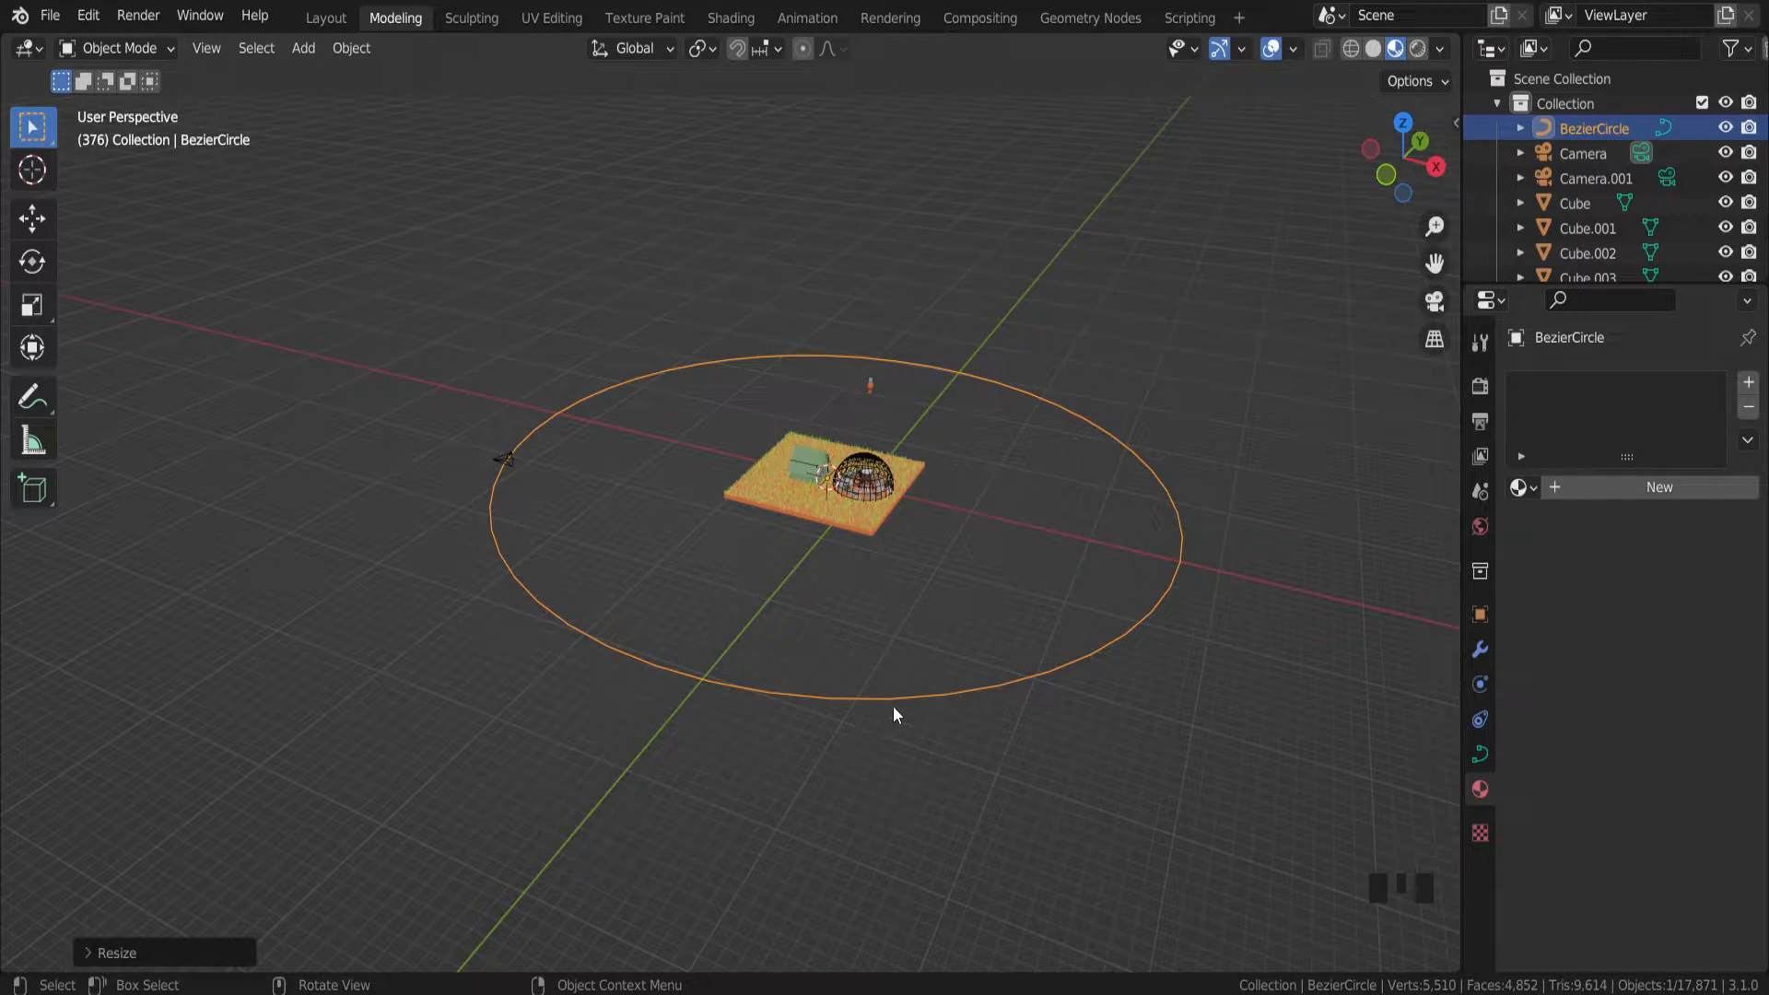
{"action": "left_click", "coordinate": [526, 480]}
{"action": "scroll", "coordinate": [515, 456], "scroll_direction": "up", "scroll_amount": 2}
{"action": "left_click", "coordinate": [503, 444]}
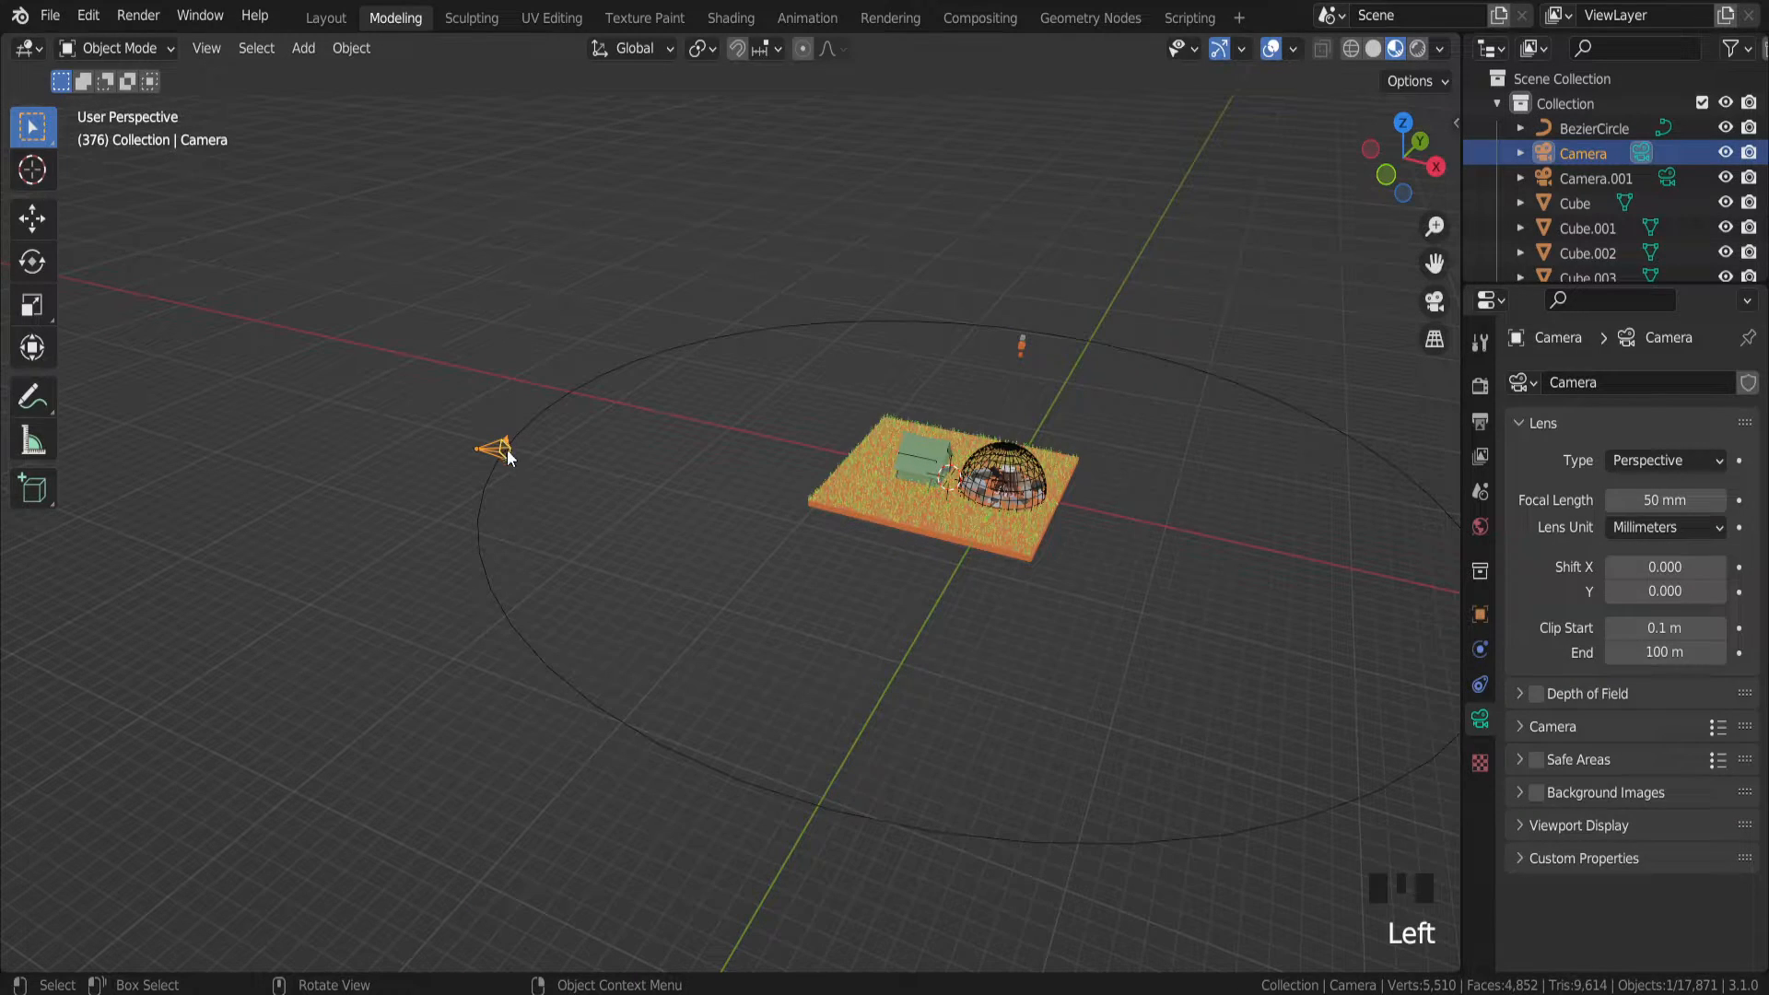
{"action": "left_click", "coordinate": [507, 611], "text": "shift"}
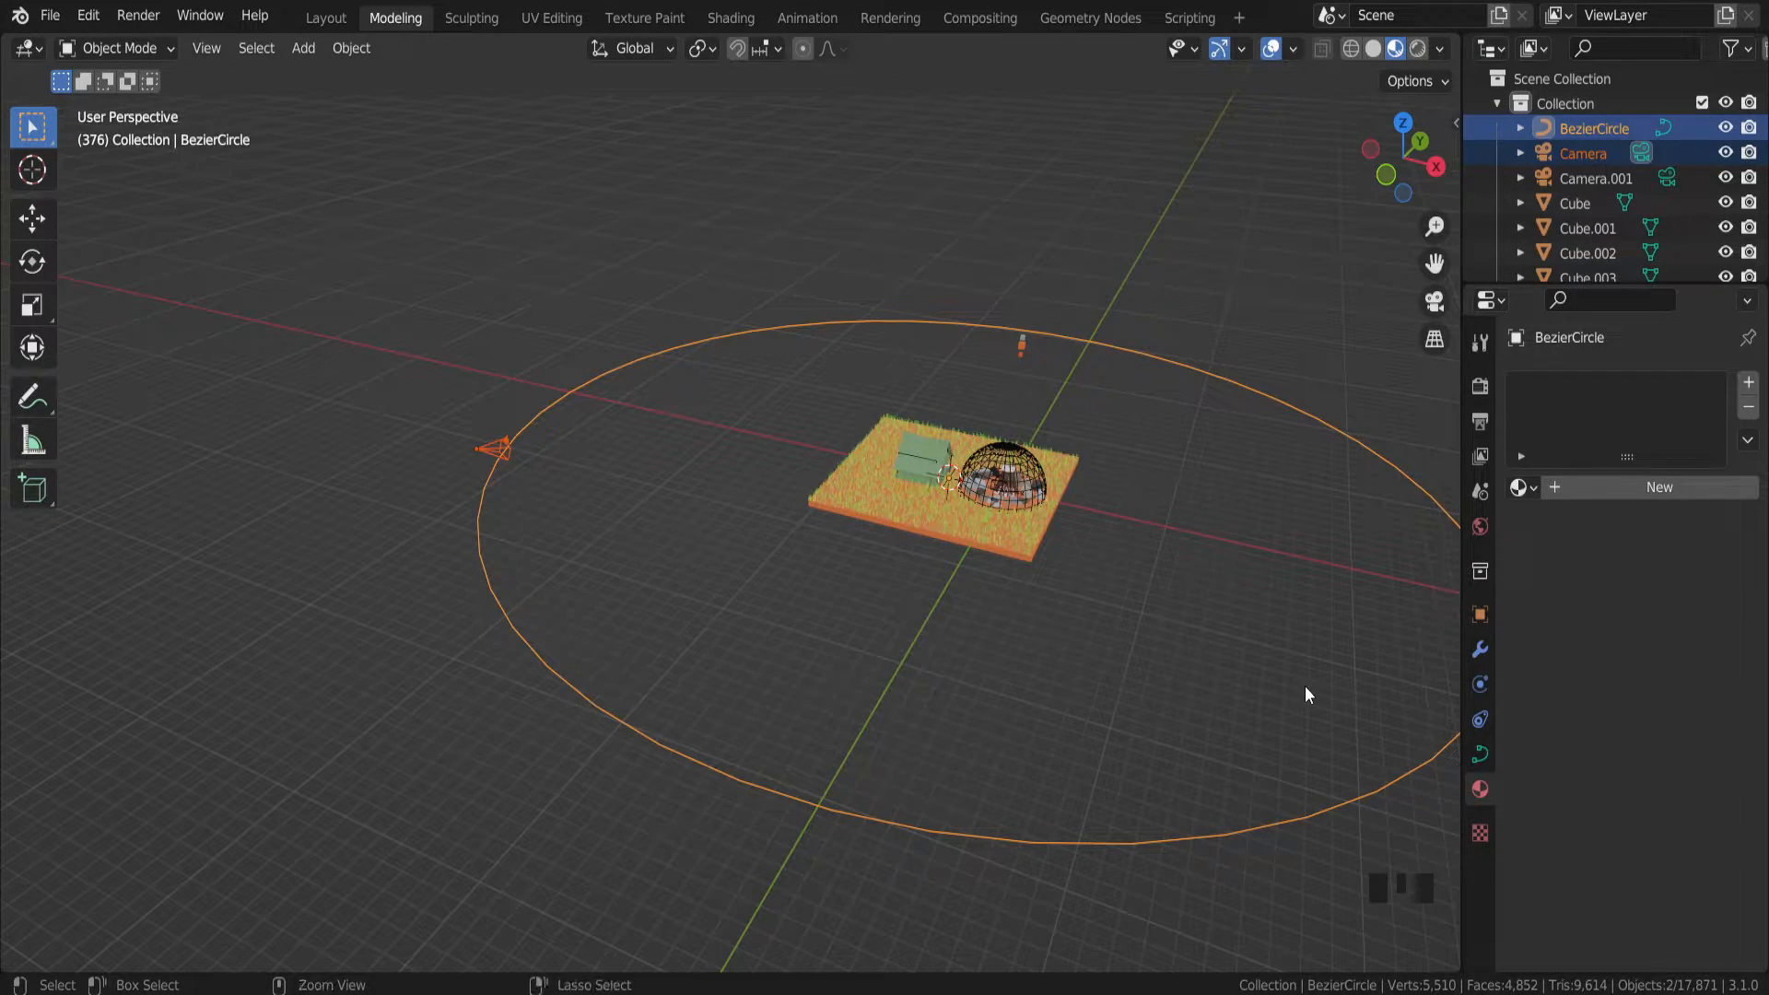
{"action": "key", "text": "ctrl+p"}
{"action": "left_click", "coordinate": [1252, 792]}
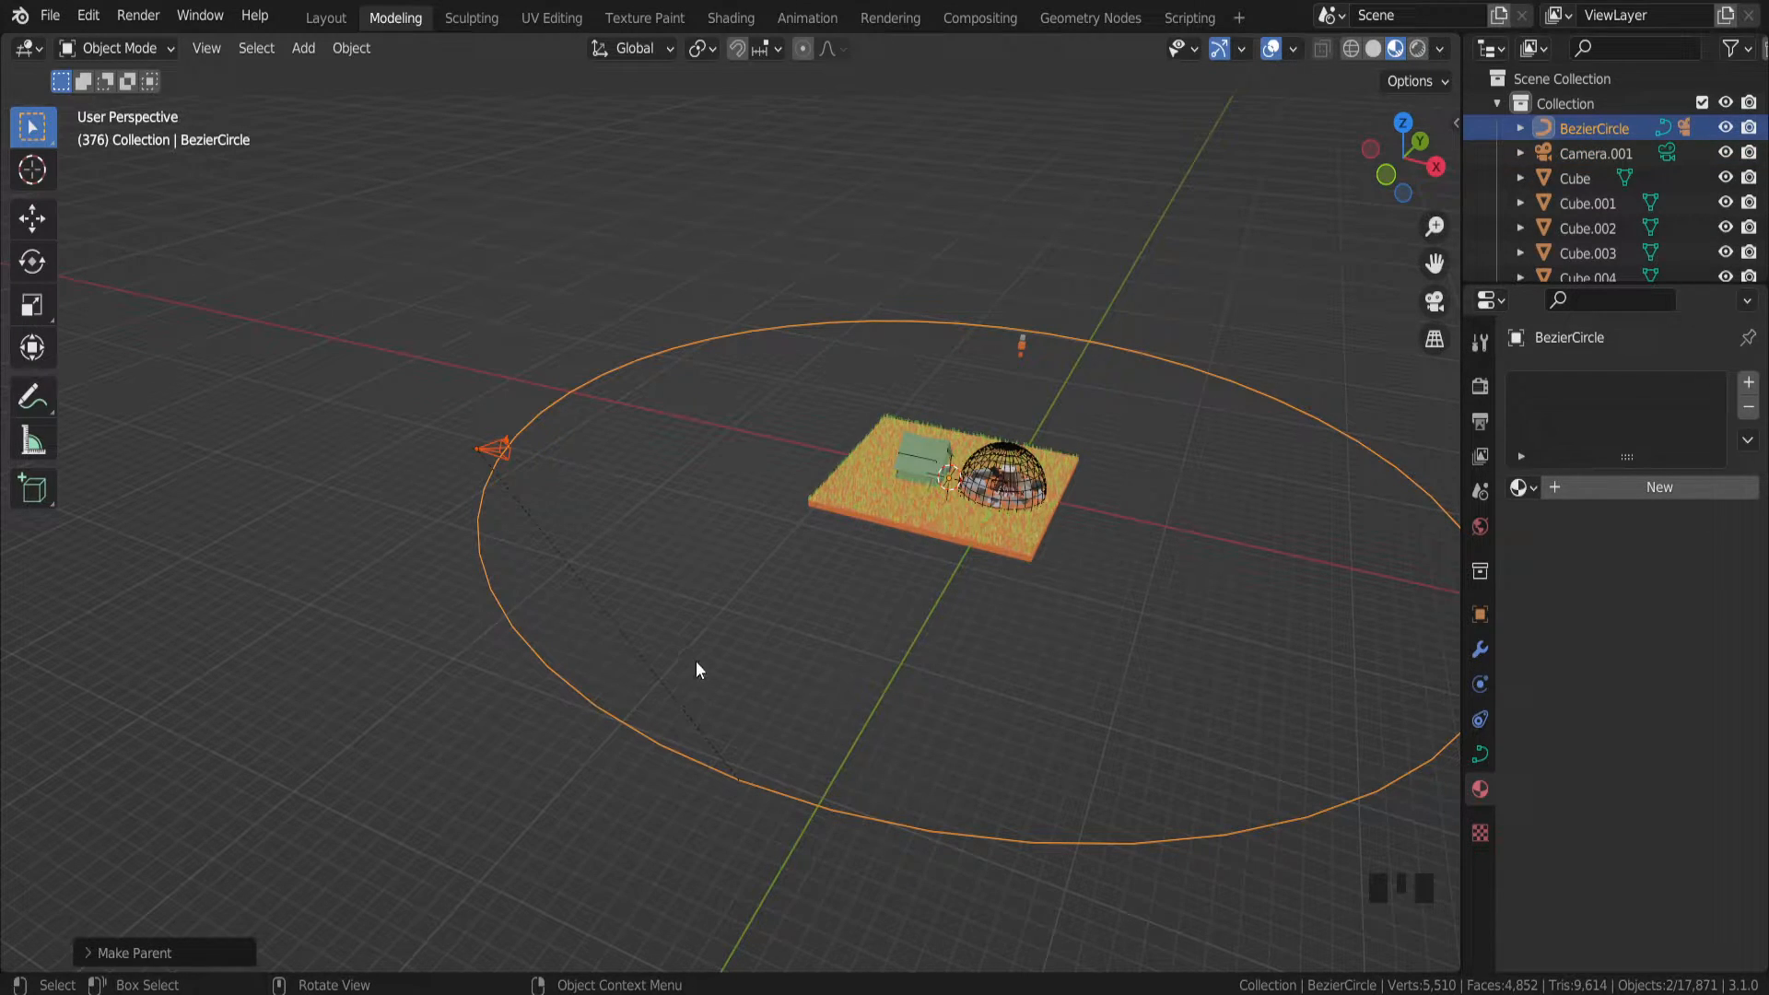
Play the animation to check how the camera moves along the Bezier circle, and stop it
{"action": "key", "text": "space"}
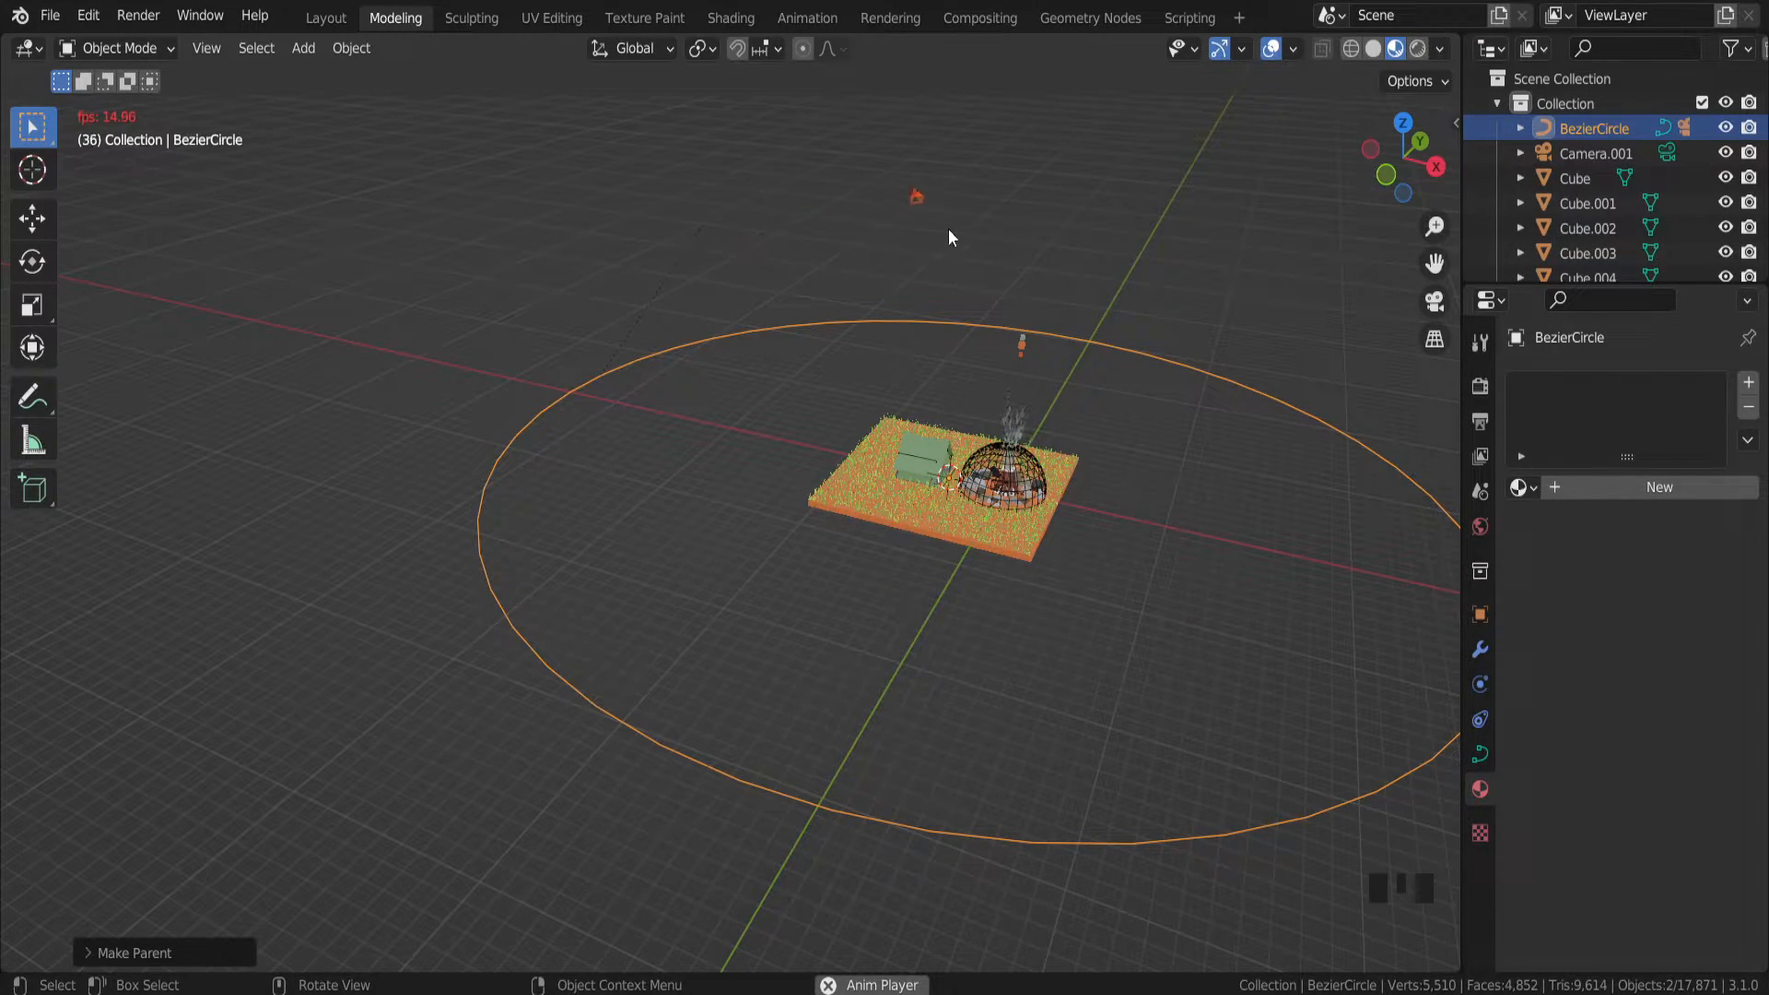
{"action": "scroll", "coordinate": [1327, 791], "scroll_direction": "down", "scroll_amount": 2}
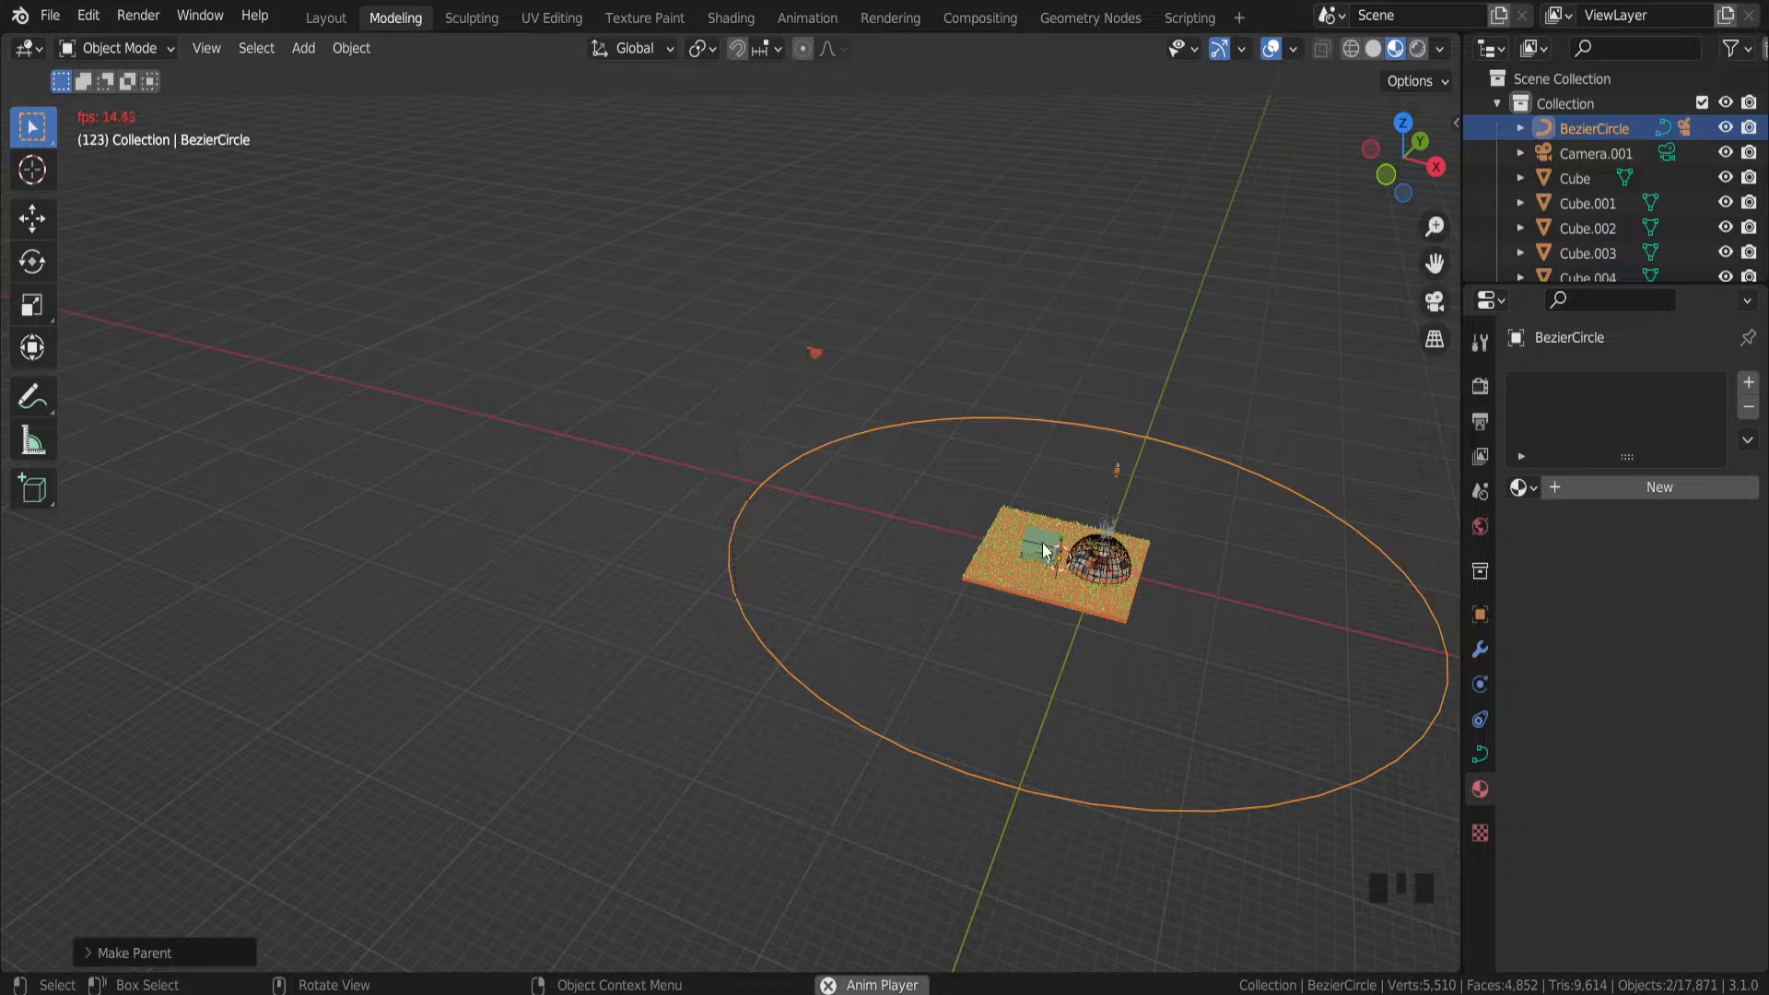
{"action": "scroll", "coordinate": [1077, 538], "scroll_direction": "up", "scroll_amount": 1}
{"action": "middle_click_drag", "start_coordinate": [1076, 538], "coordinate": [1021, 566]}
{"action": "scroll", "coordinate": [1022, 608], "scroll_direction": "up", "scroll_amount": 1}
{"action": "scroll", "coordinate": [1036, 701], "scroll_direction": "down", "scroll_amount": 3}
{"action": "middle_click_drag", "start_coordinate": [1052, 742], "coordinate": [1090, 757]}
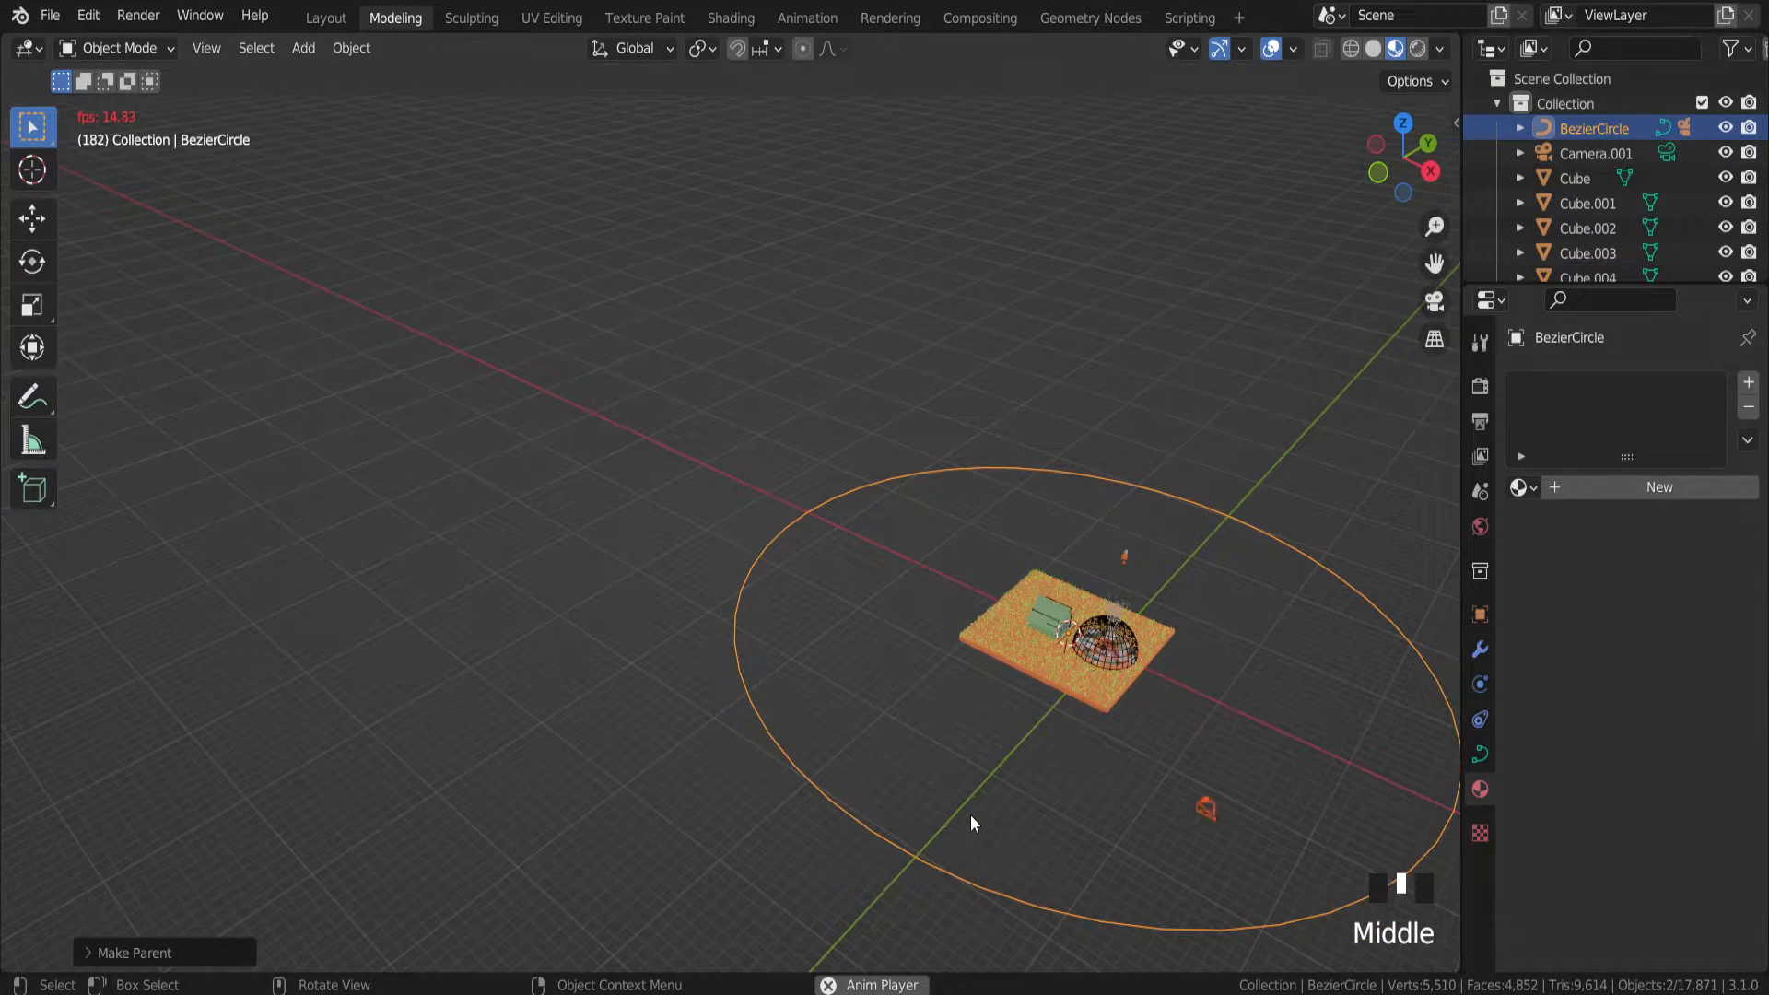
{"action": "key", "text": "space"}
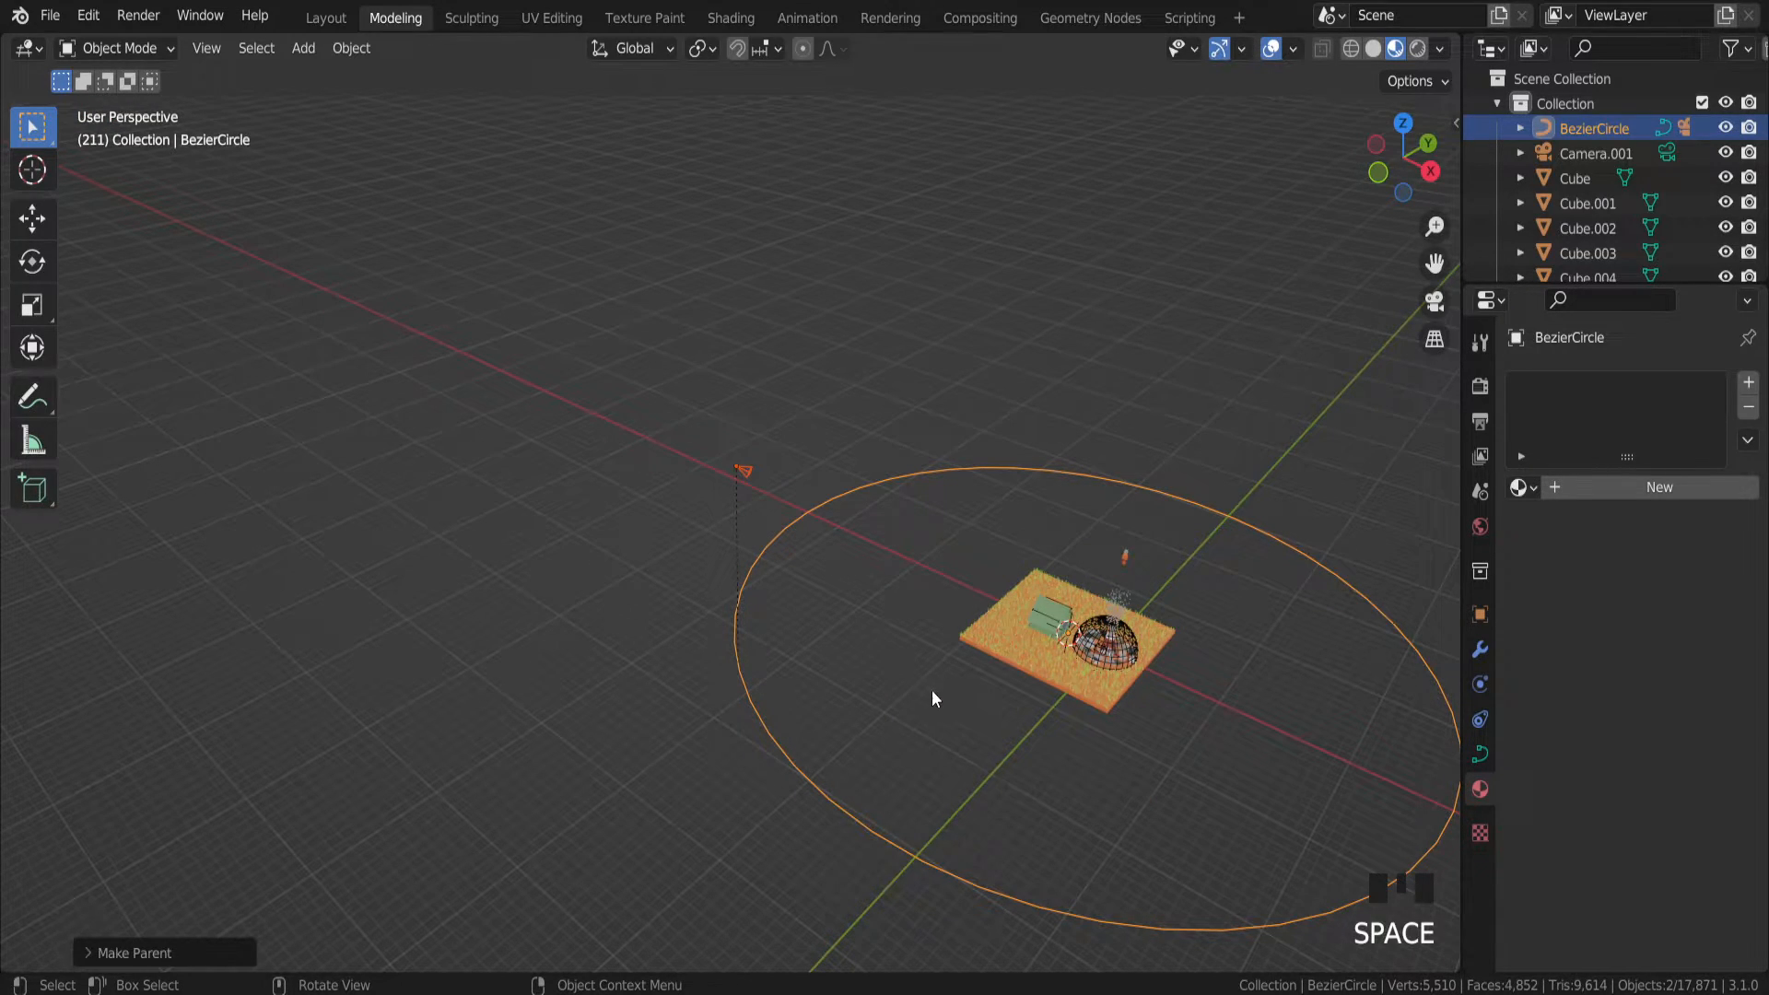
Select only the camera and add a Track To constraint to it
{"action": "scroll", "coordinate": [941, 654], "scroll_direction": "up", "scroll_amount": 2}
{"action": "middle_click_drag", "start_coordinate": [1043, 594], "coordinate": [725, 432]}
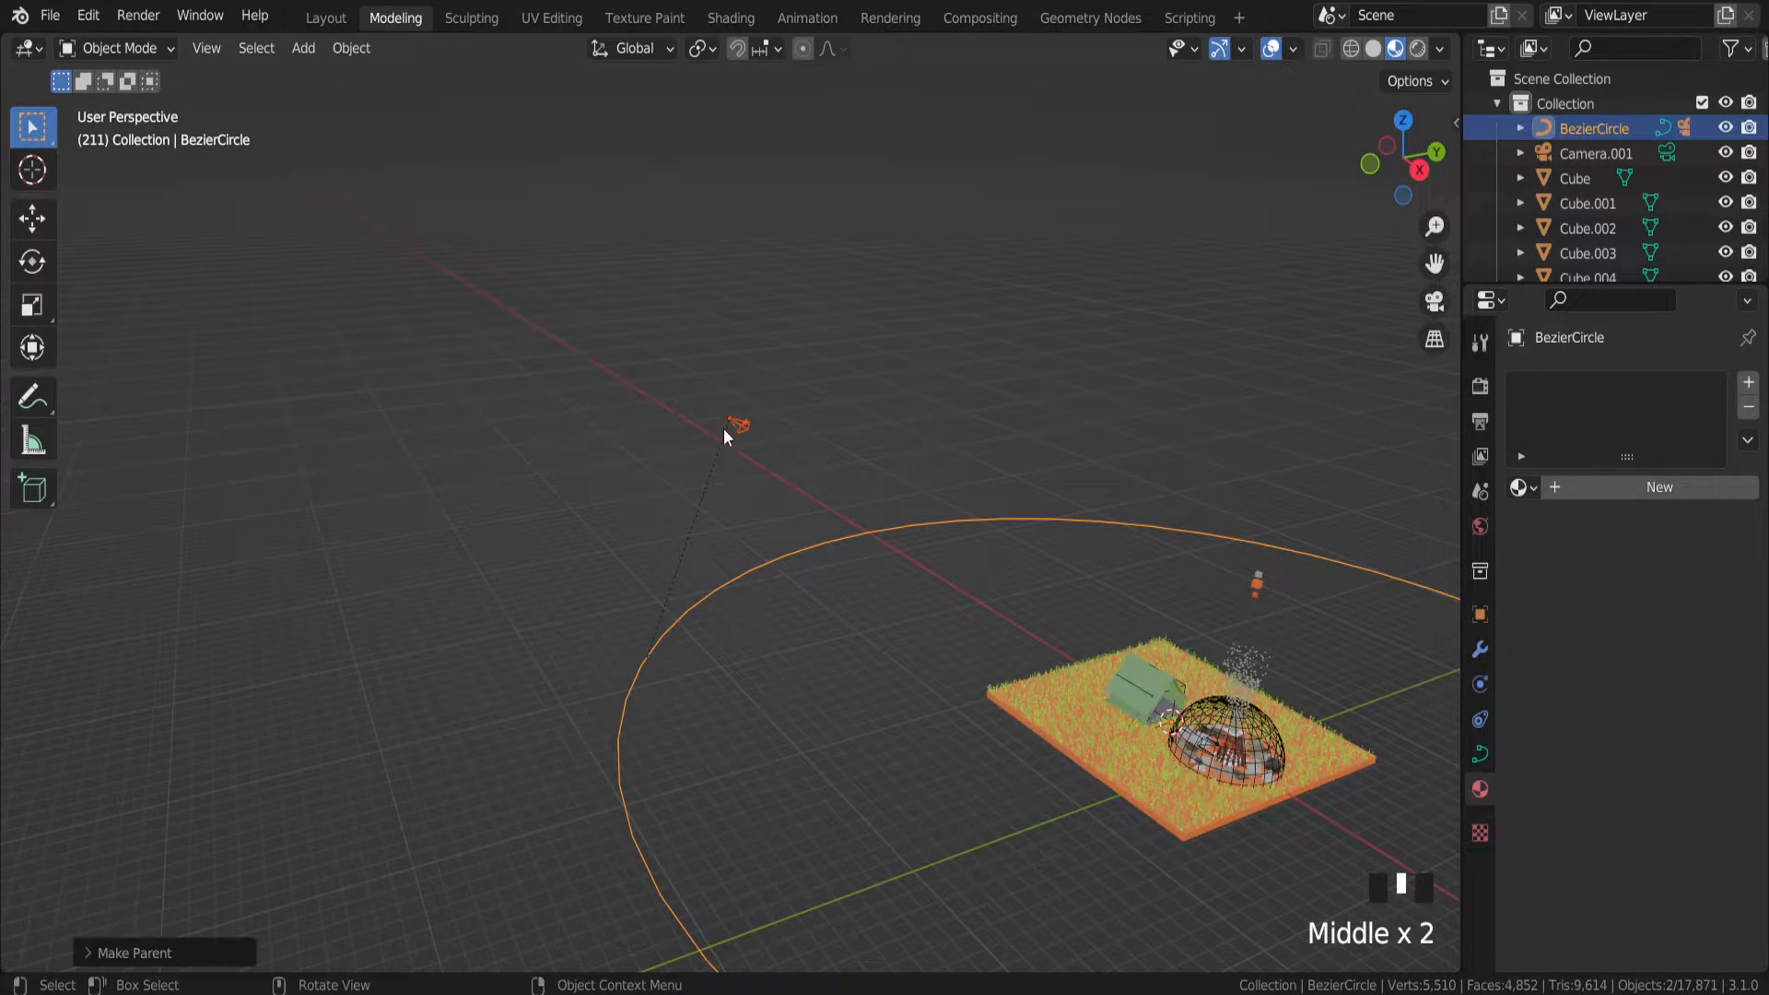
{"action": "left_click", "coordinate": [745, 575]}
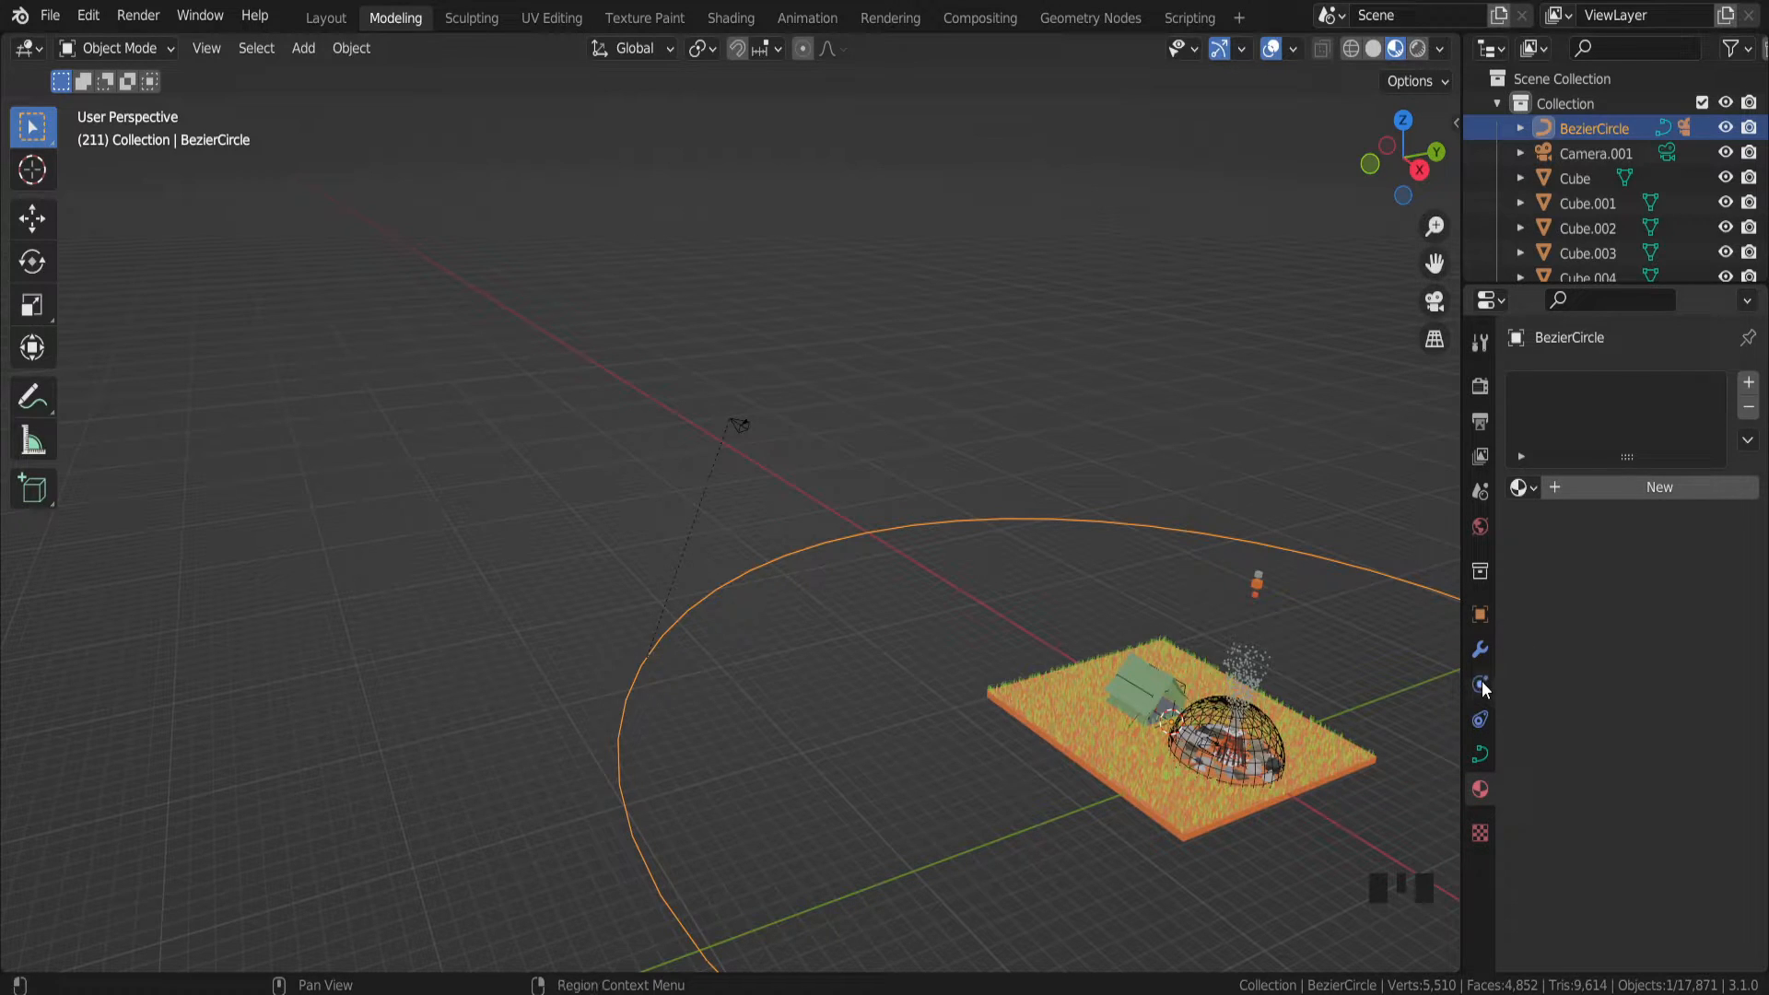
{"action": "left_click", "coordinate": [743, 426]}
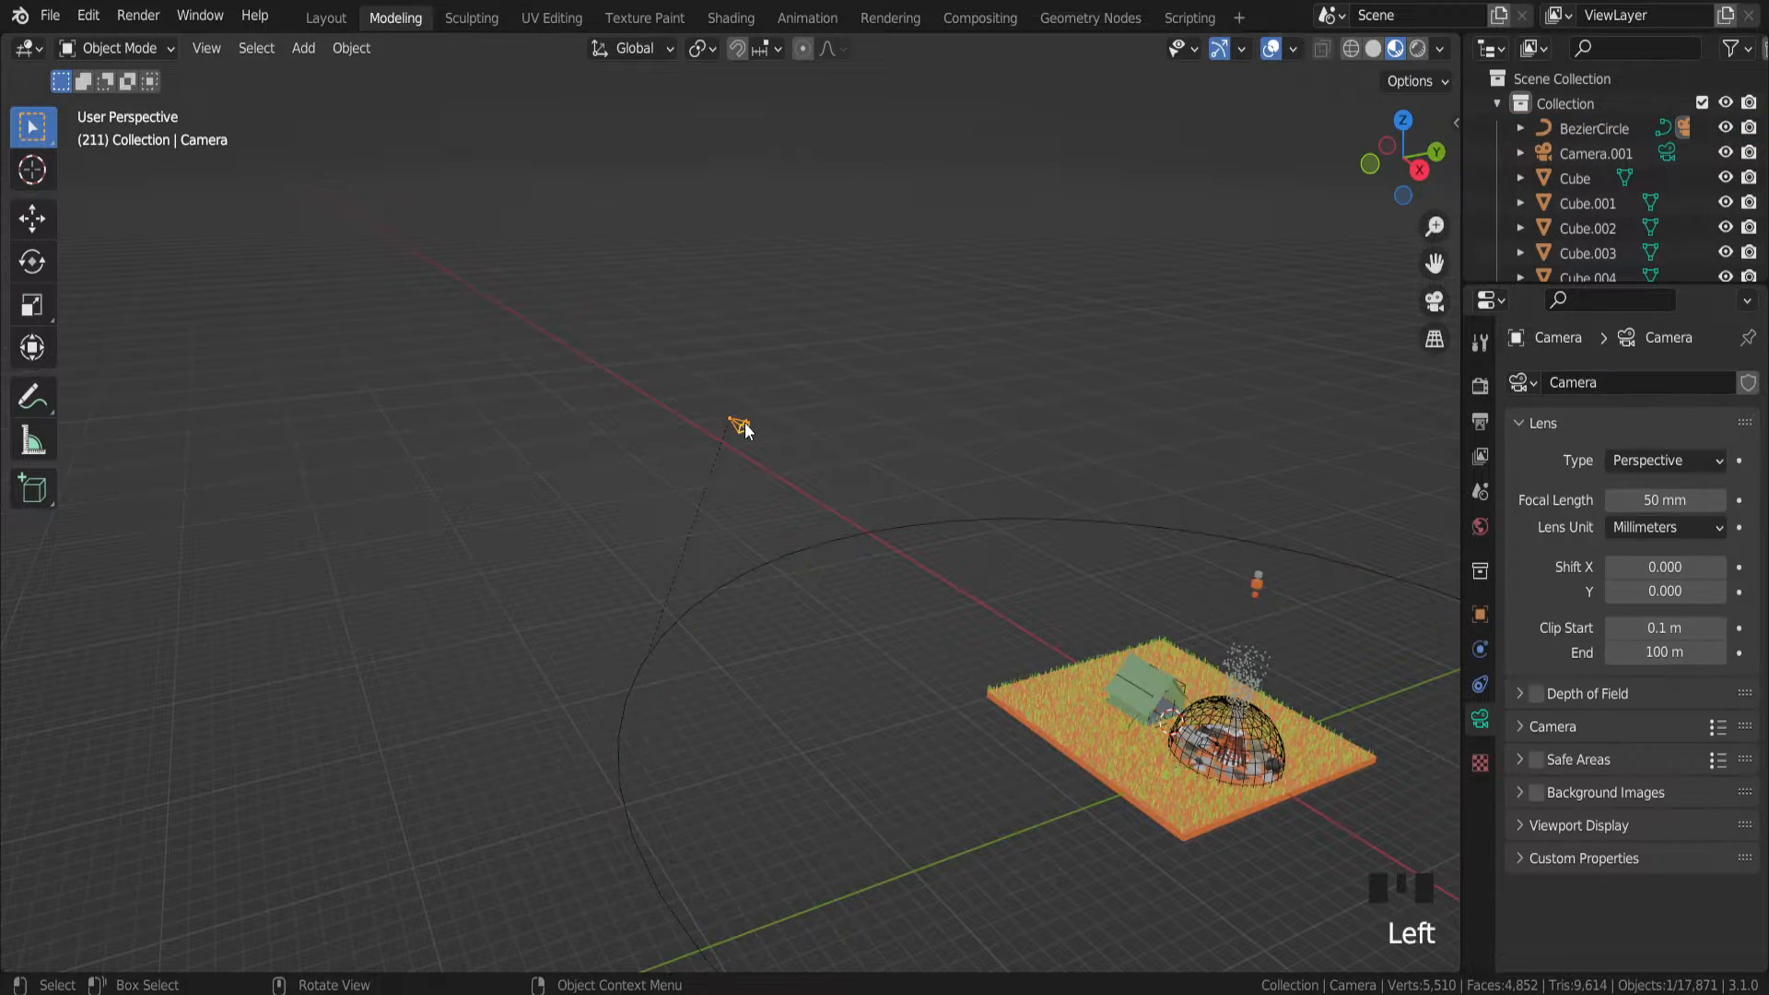
{"action": "left_click", "coordinate": [1479, 687]}
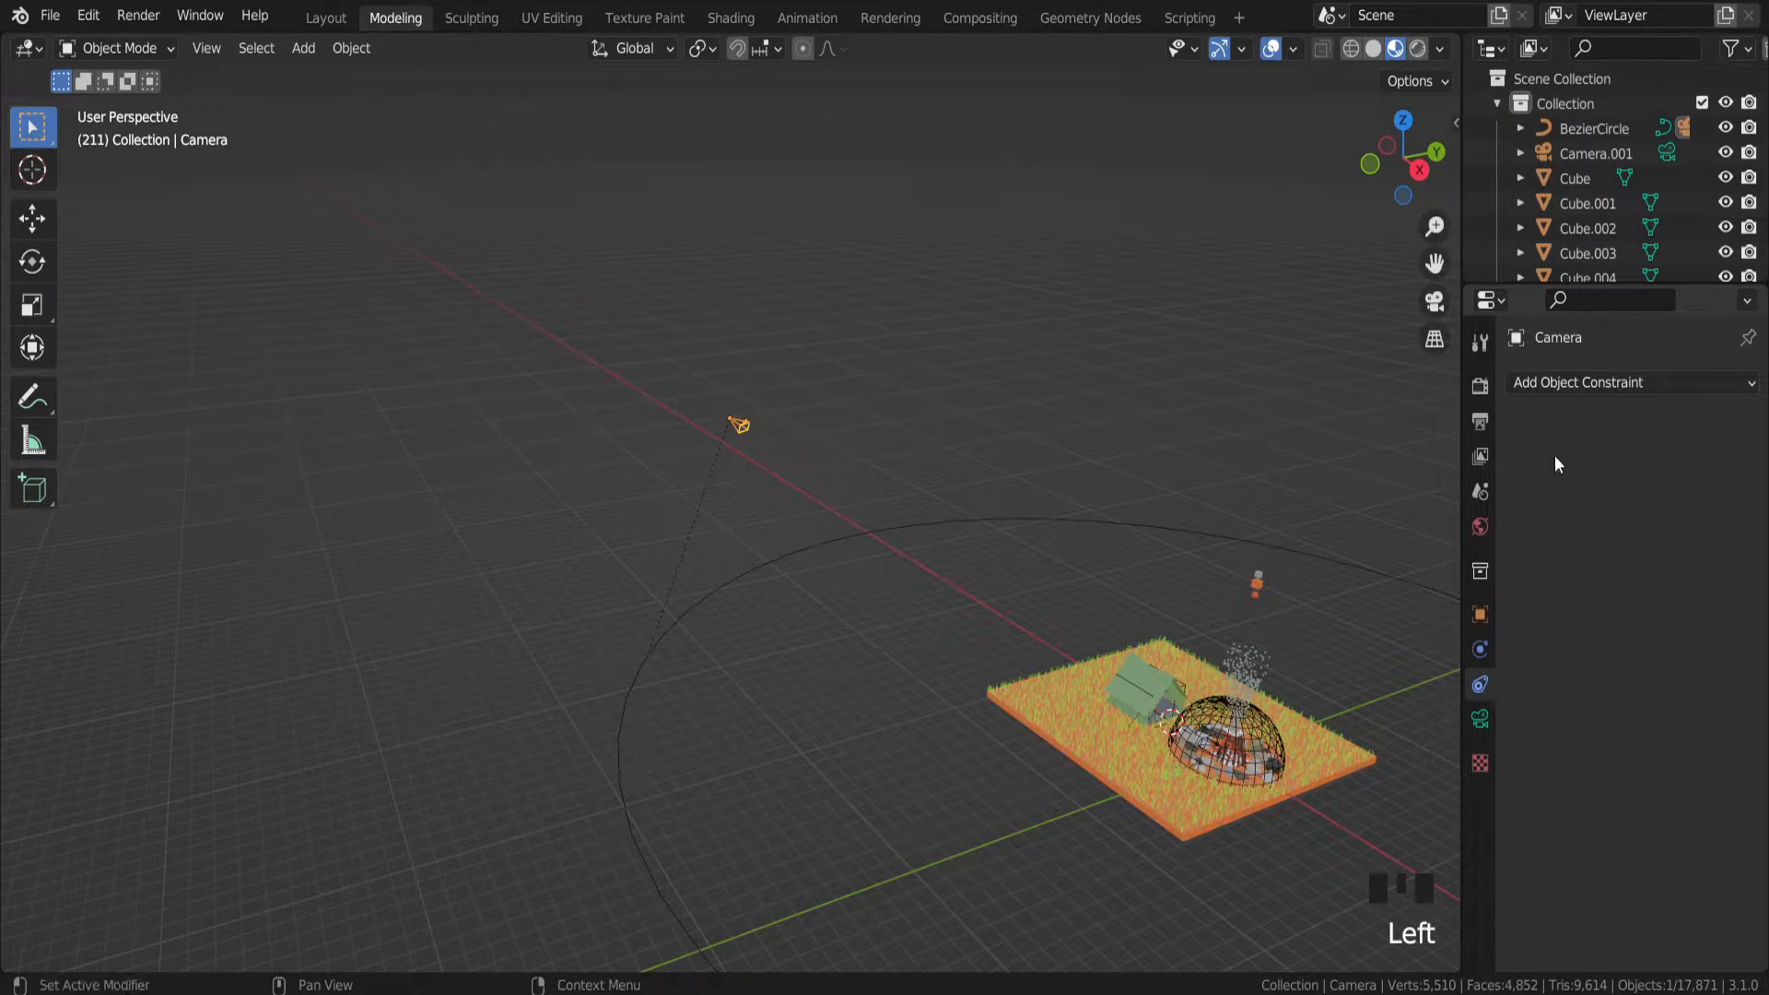
{"action": "left_click", "coordinate": [1568, 377]}
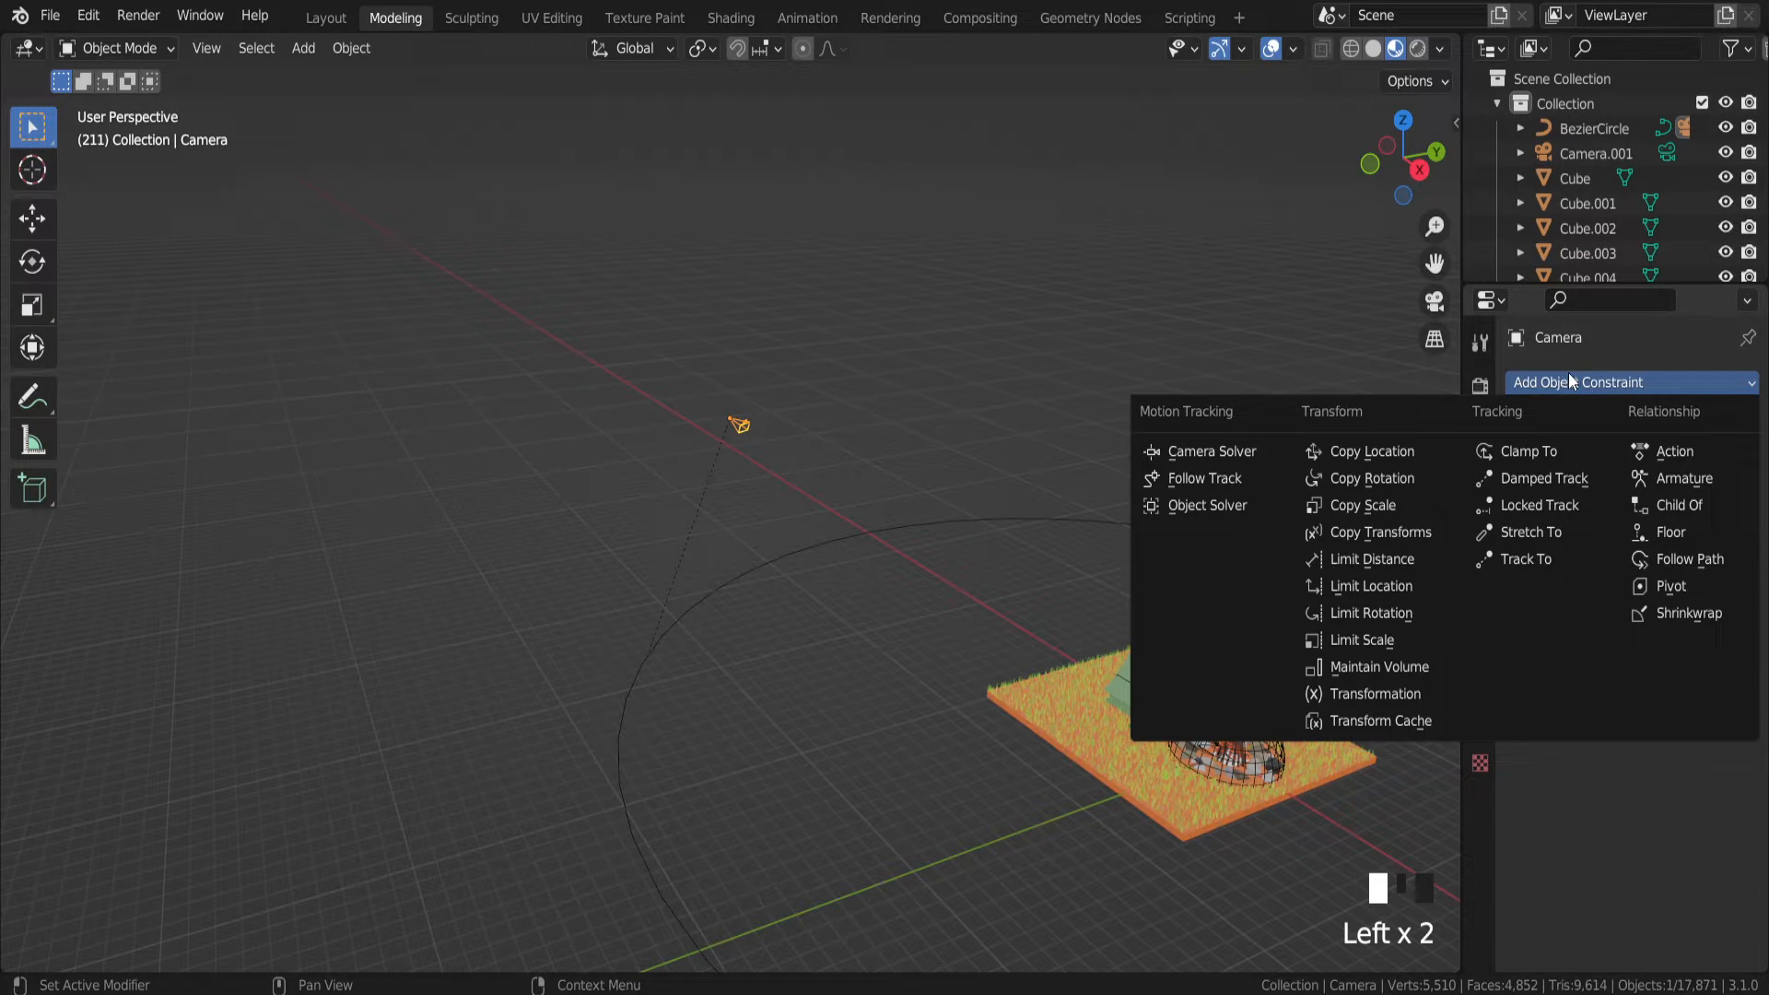
{"action": "left_click", "coordinate": [1533, 560]}
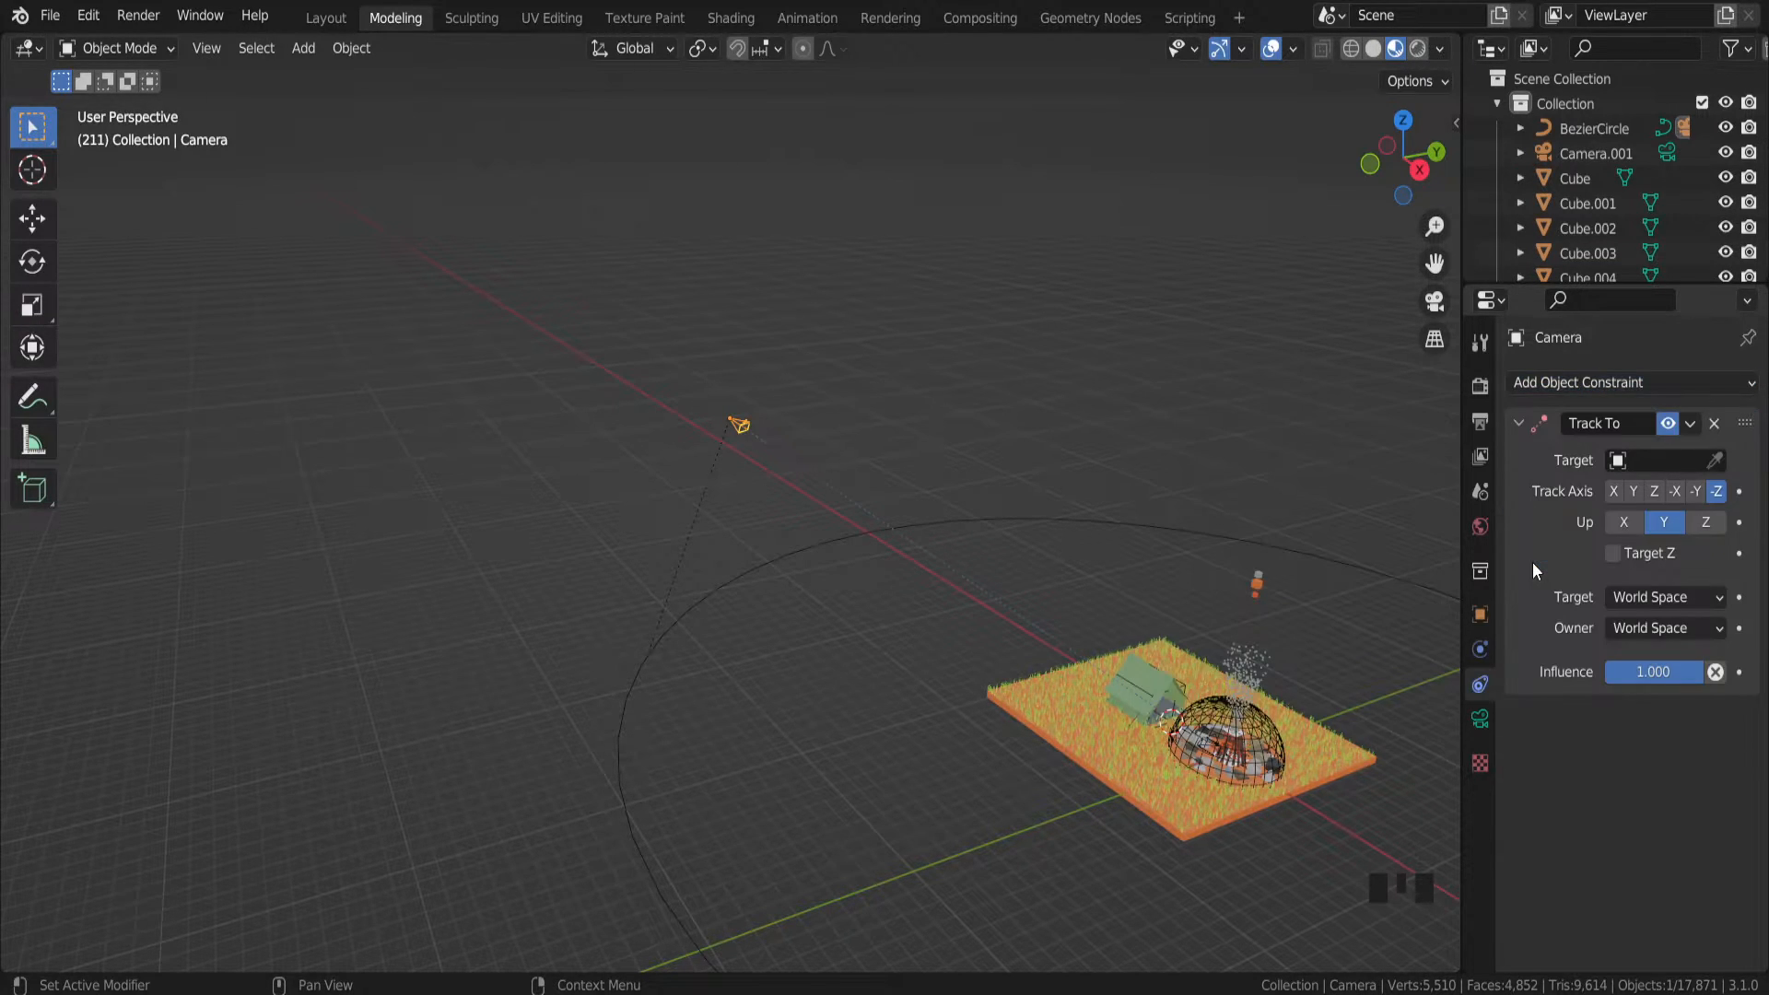
Examine the campsite around the tent, the 3D cursor and the fire pit, where the camera should be aimed
{"action": "middle_click_drag", "start_coordinate": [1179, 697], "coordinate": [1062, 703]}
{"action": "scroll", "coordinate": [1017, 676], "scroll_direction": "up", "scroll_amount": 5}
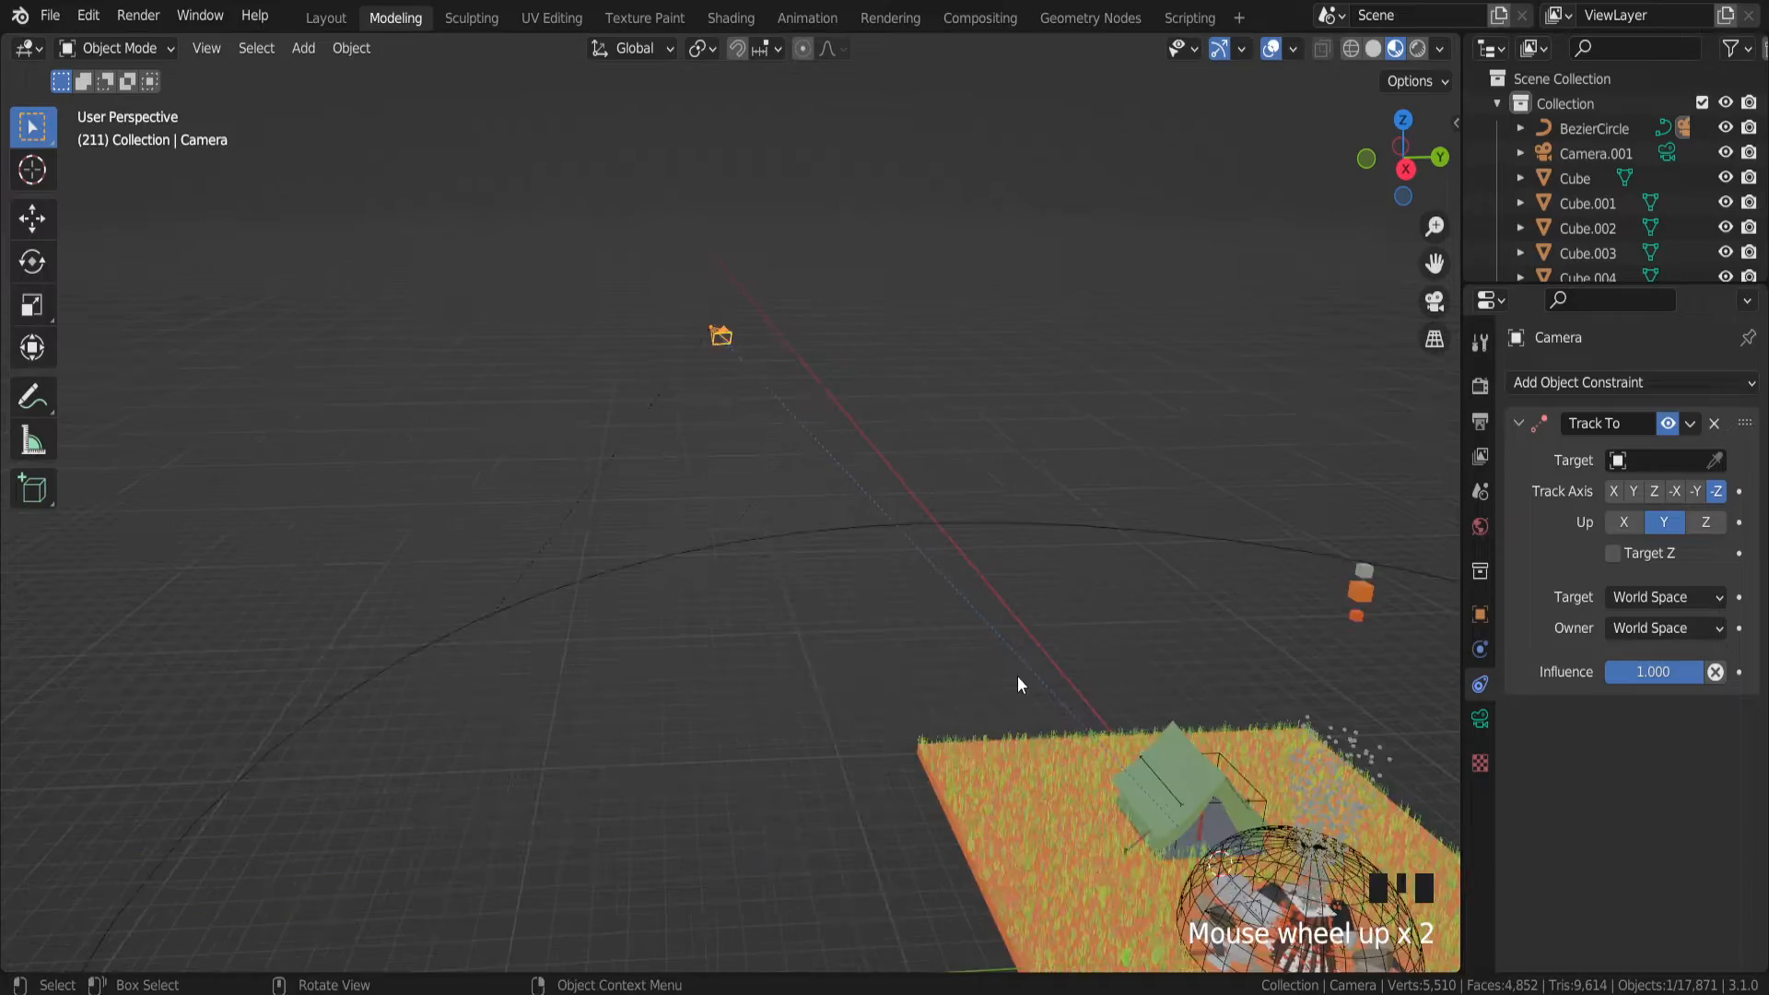
{"action": "middle_click_drag", "start_coordinate": [957, 597], "coordinate": [974, 501]}
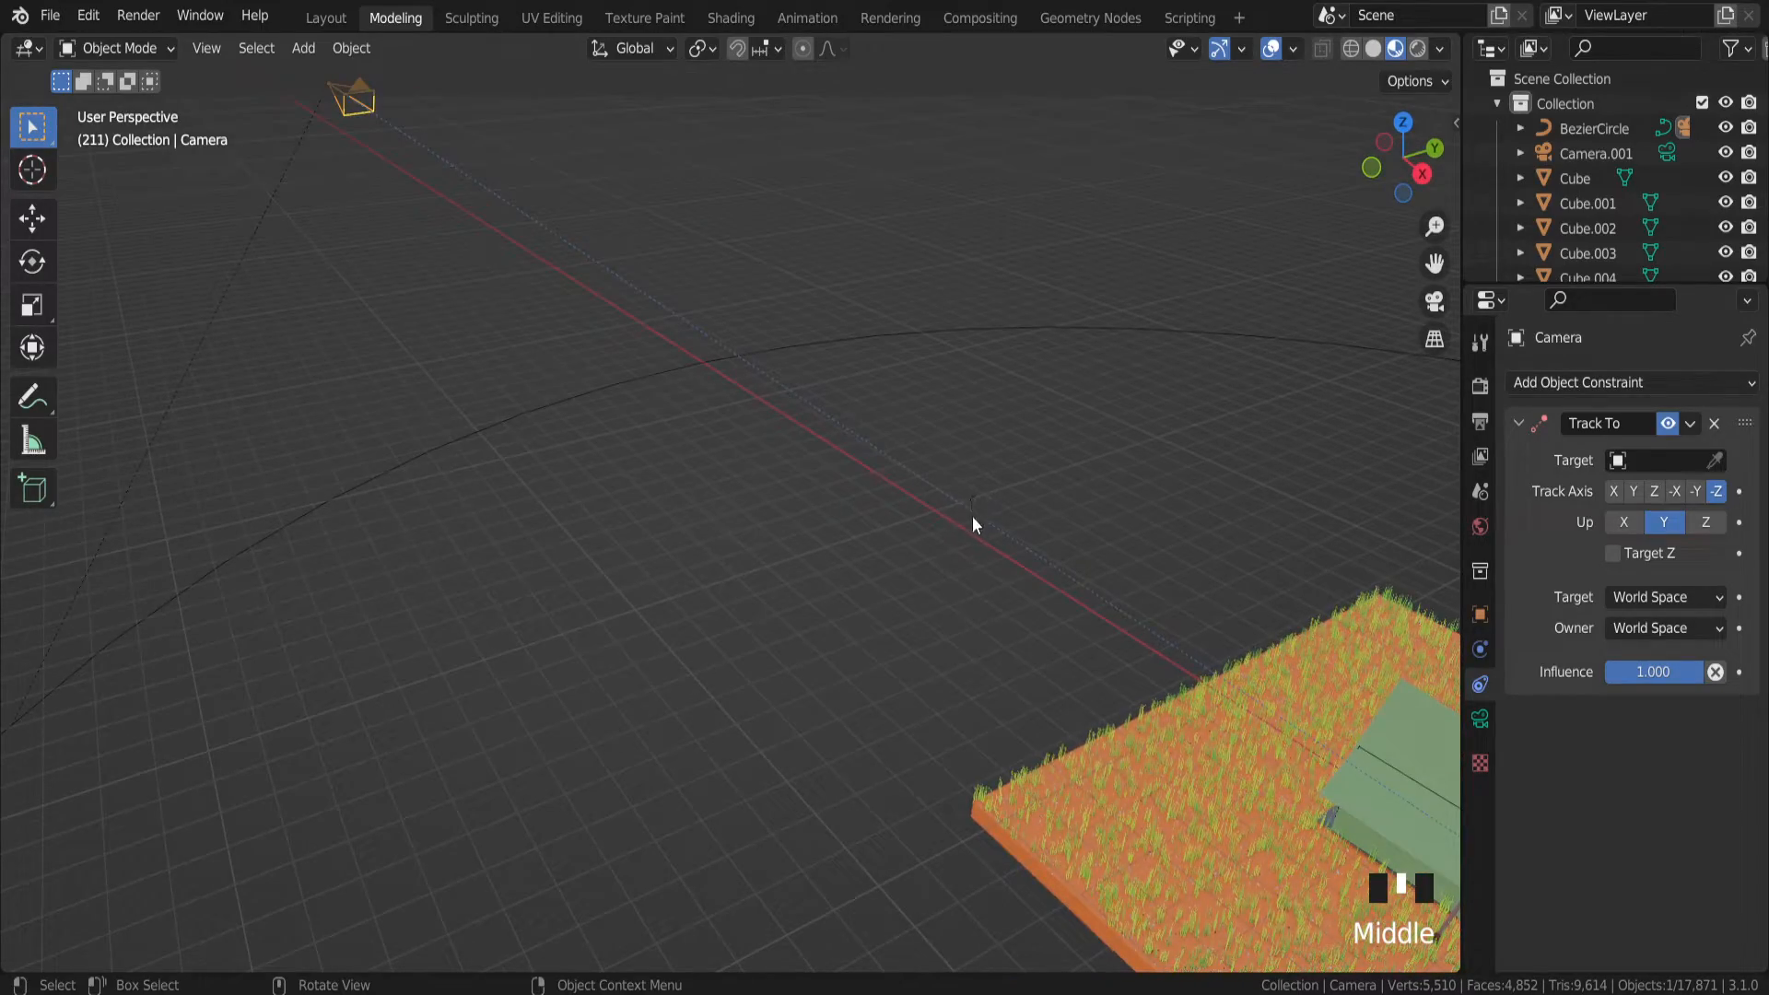
{"action": "scroll", "coordinate": [979, 540], "scroll_direction": "down", "scroll_amount": 4}
{"action": "scroll", "coordinate": [980, 544], "scroll_direction": "up", "scroll_amount": 5}
{"action": "middle_click_drag", "start_coordinate": [986, 590], "coordinate": [1342, 615]}
{"action": "scroll", "coordinate": [1309, 616], "scroll_direction": "up", "scroll_amount": 3}
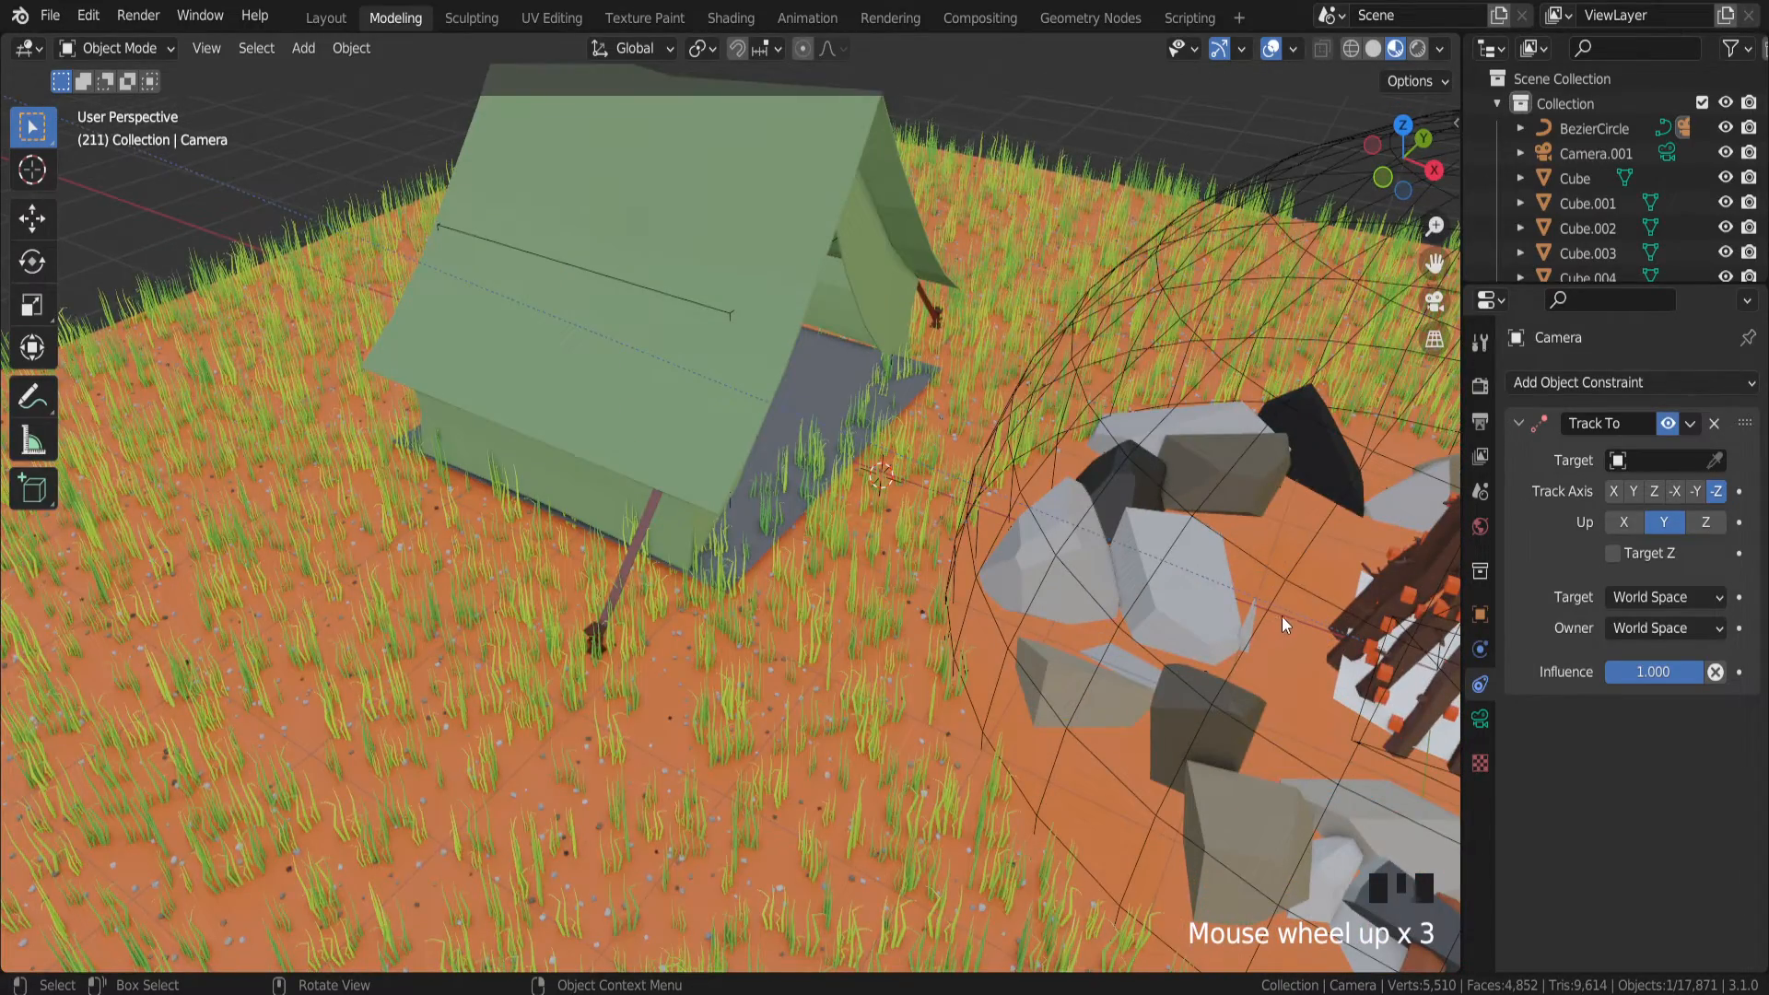
{"action": "scroll", "coordinate": [1286, 617], "scroll_direction": "down", "scroll_amount": 5}
{"action": "scroll", "coordinate": [1301, 627], "scroll_direction": "up", "scroll_amount": 3}
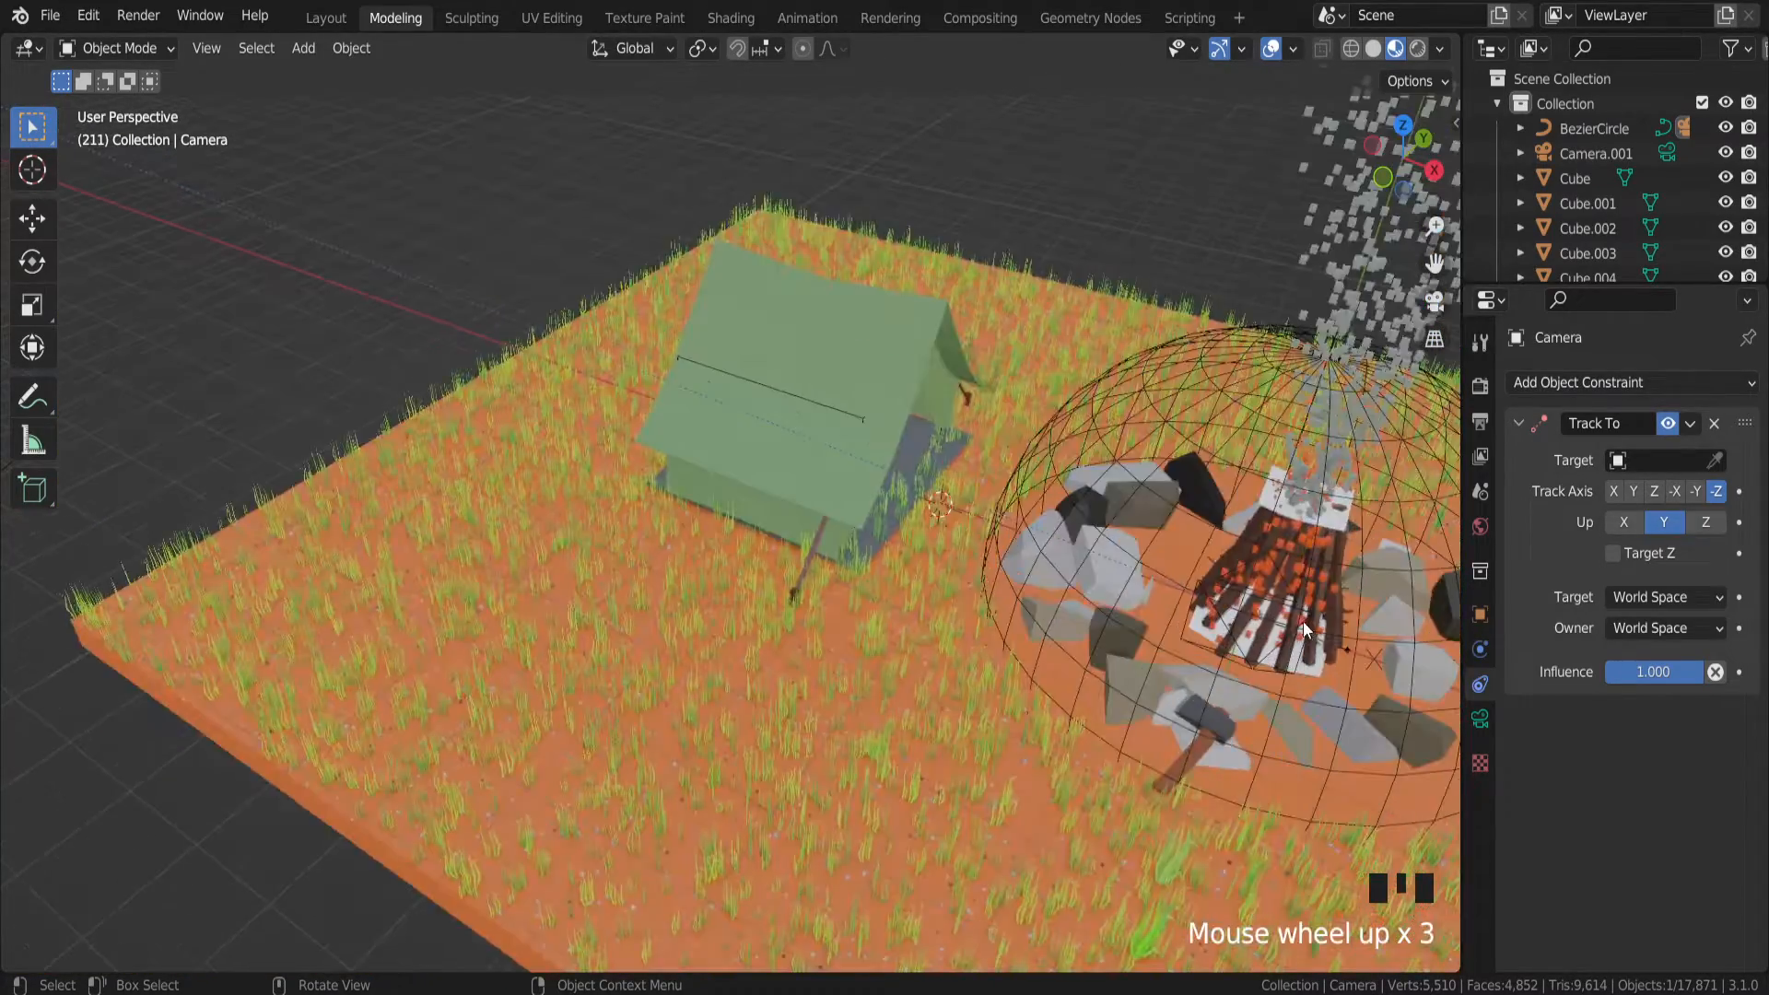
{"action": "scroll", "coordinate": [800, 602], "scroll_direction": "down", "scroll_amount": 2}
{"action": "middle_click_drag", "start_coordinate": [903, 558], "coordinate": [900, 526]}
{"action": "scroll", "coordinate": [828, 607], "scroll_direction": "down", "scroll_amount": 1}
{"action": "scroll", "coordinate": [827, 608], "scroll_direction": "down", "scroll_amount": 1}
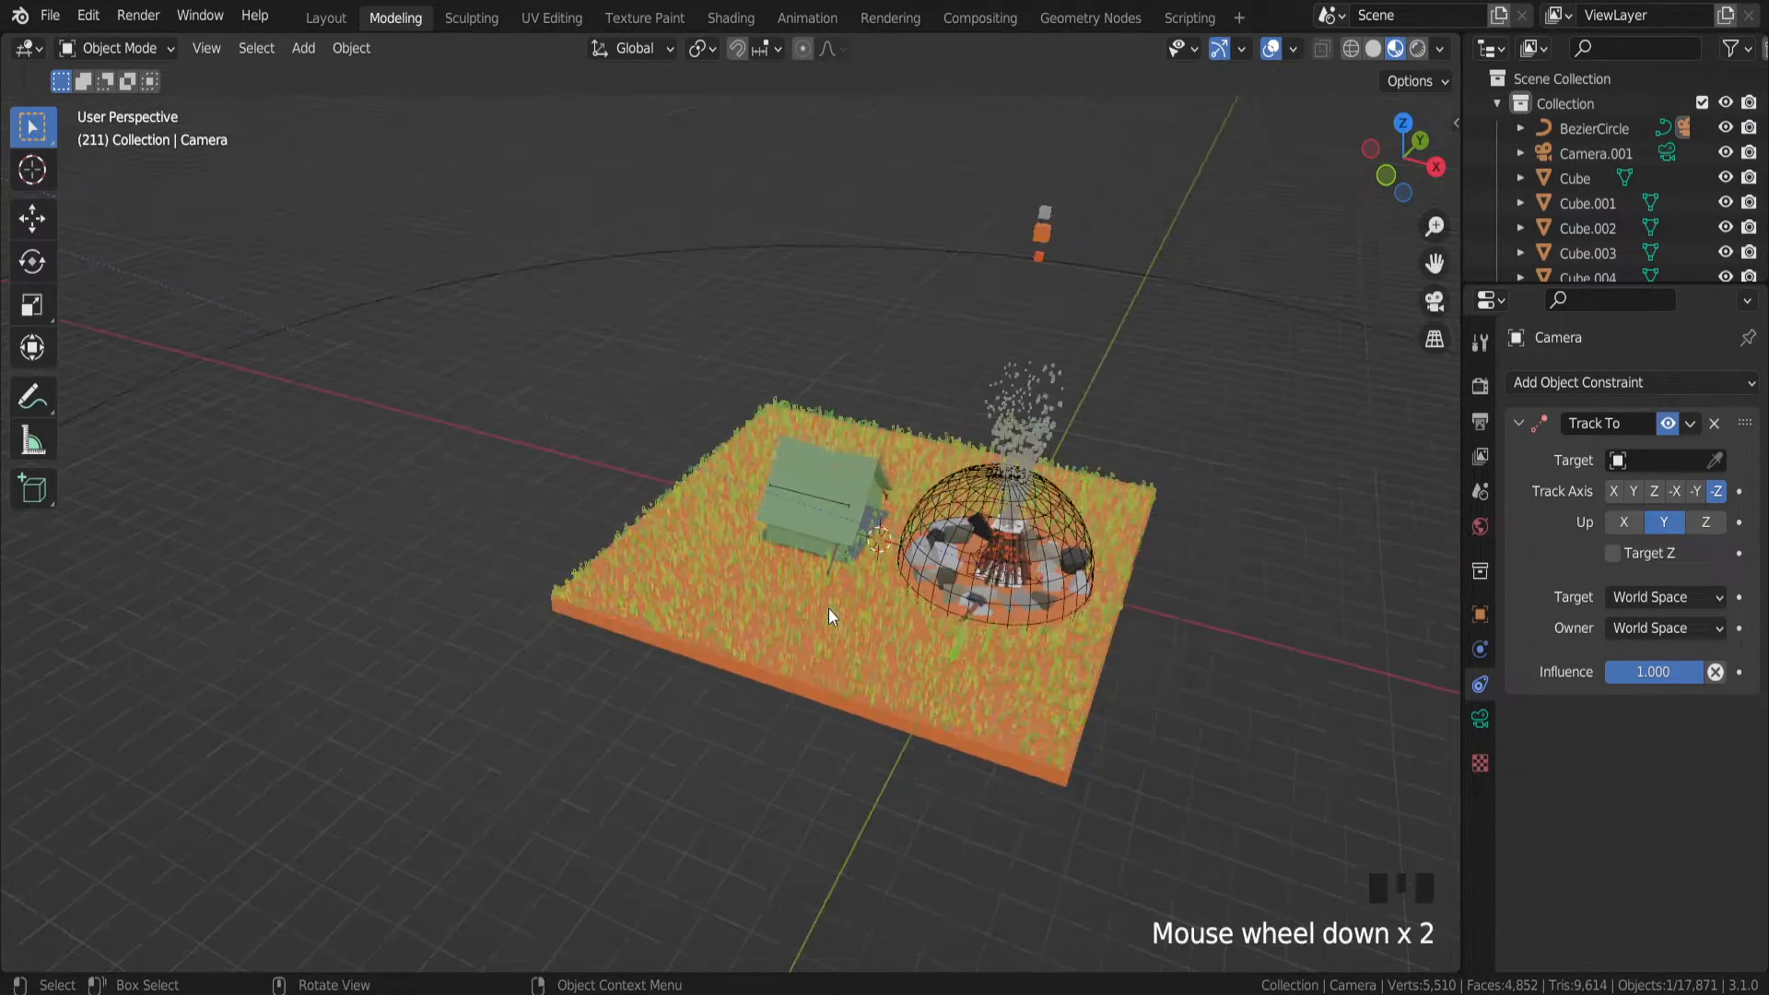
Deselect everything and add a cube-shaped empty at the 3D cursor beside the tent
{"action": "left_click", "coordinate": [789, 690]}
{"action": "key", "text": "shift+a"}
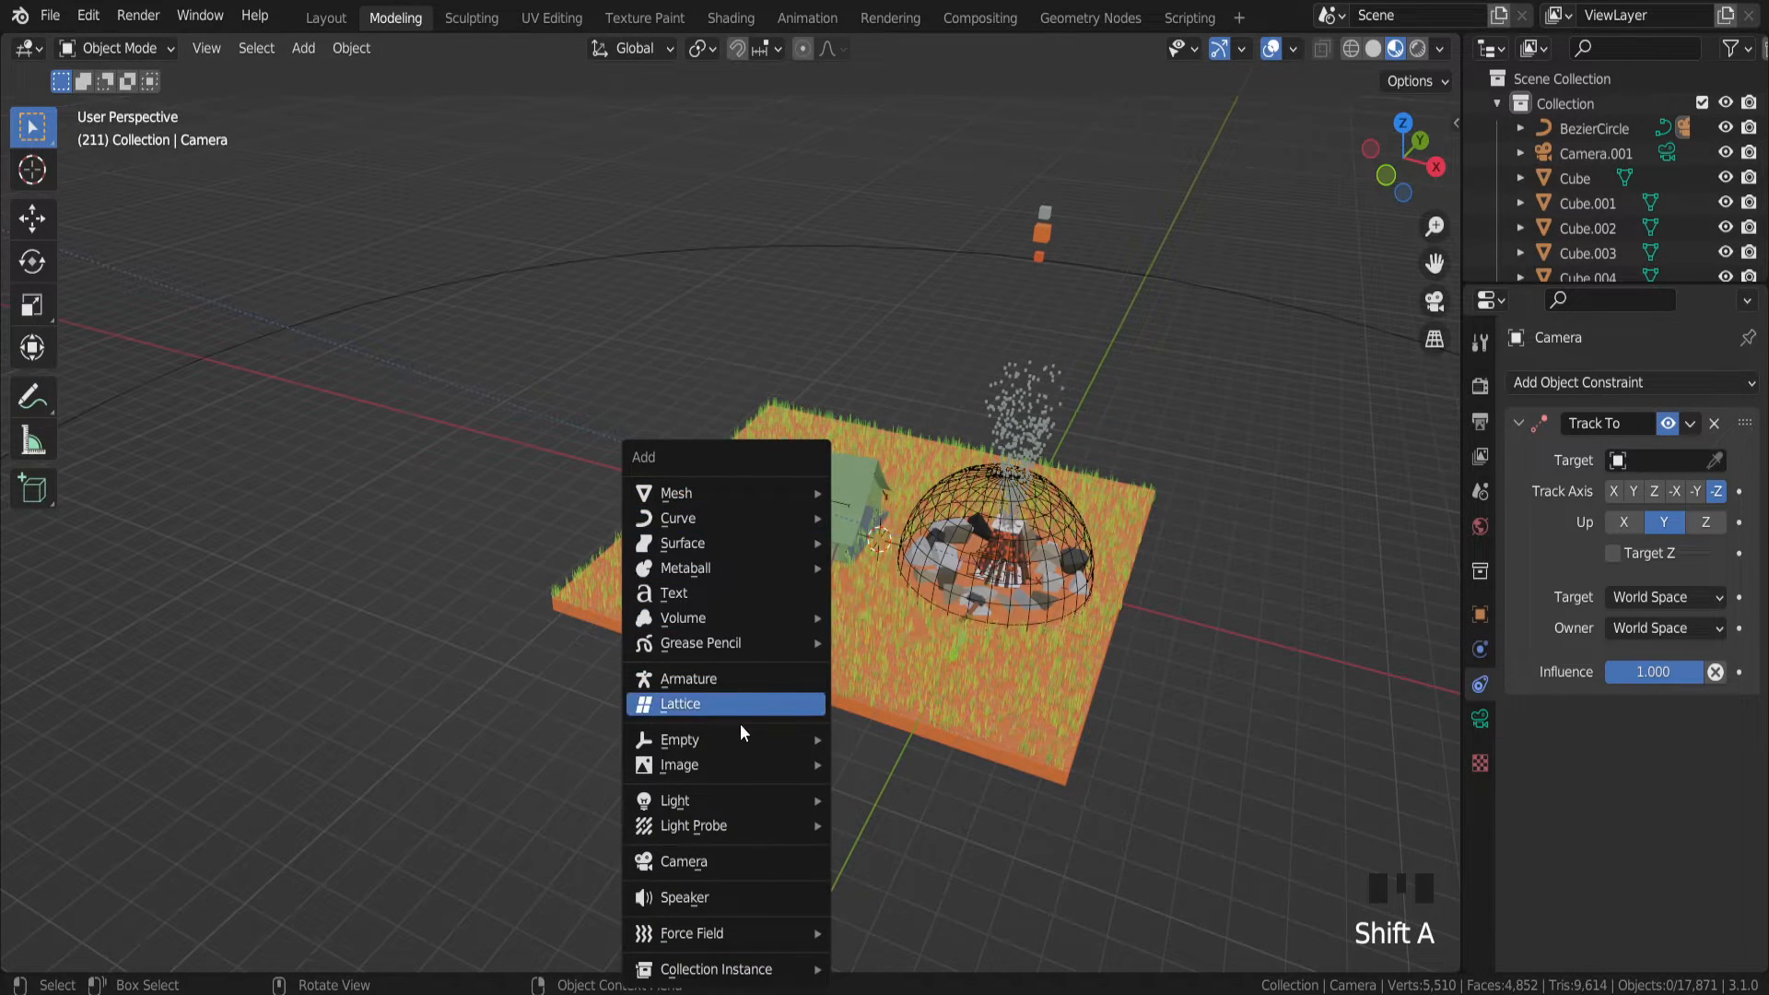
{"action": "mouse_move", "coordinate": [740, 737]}
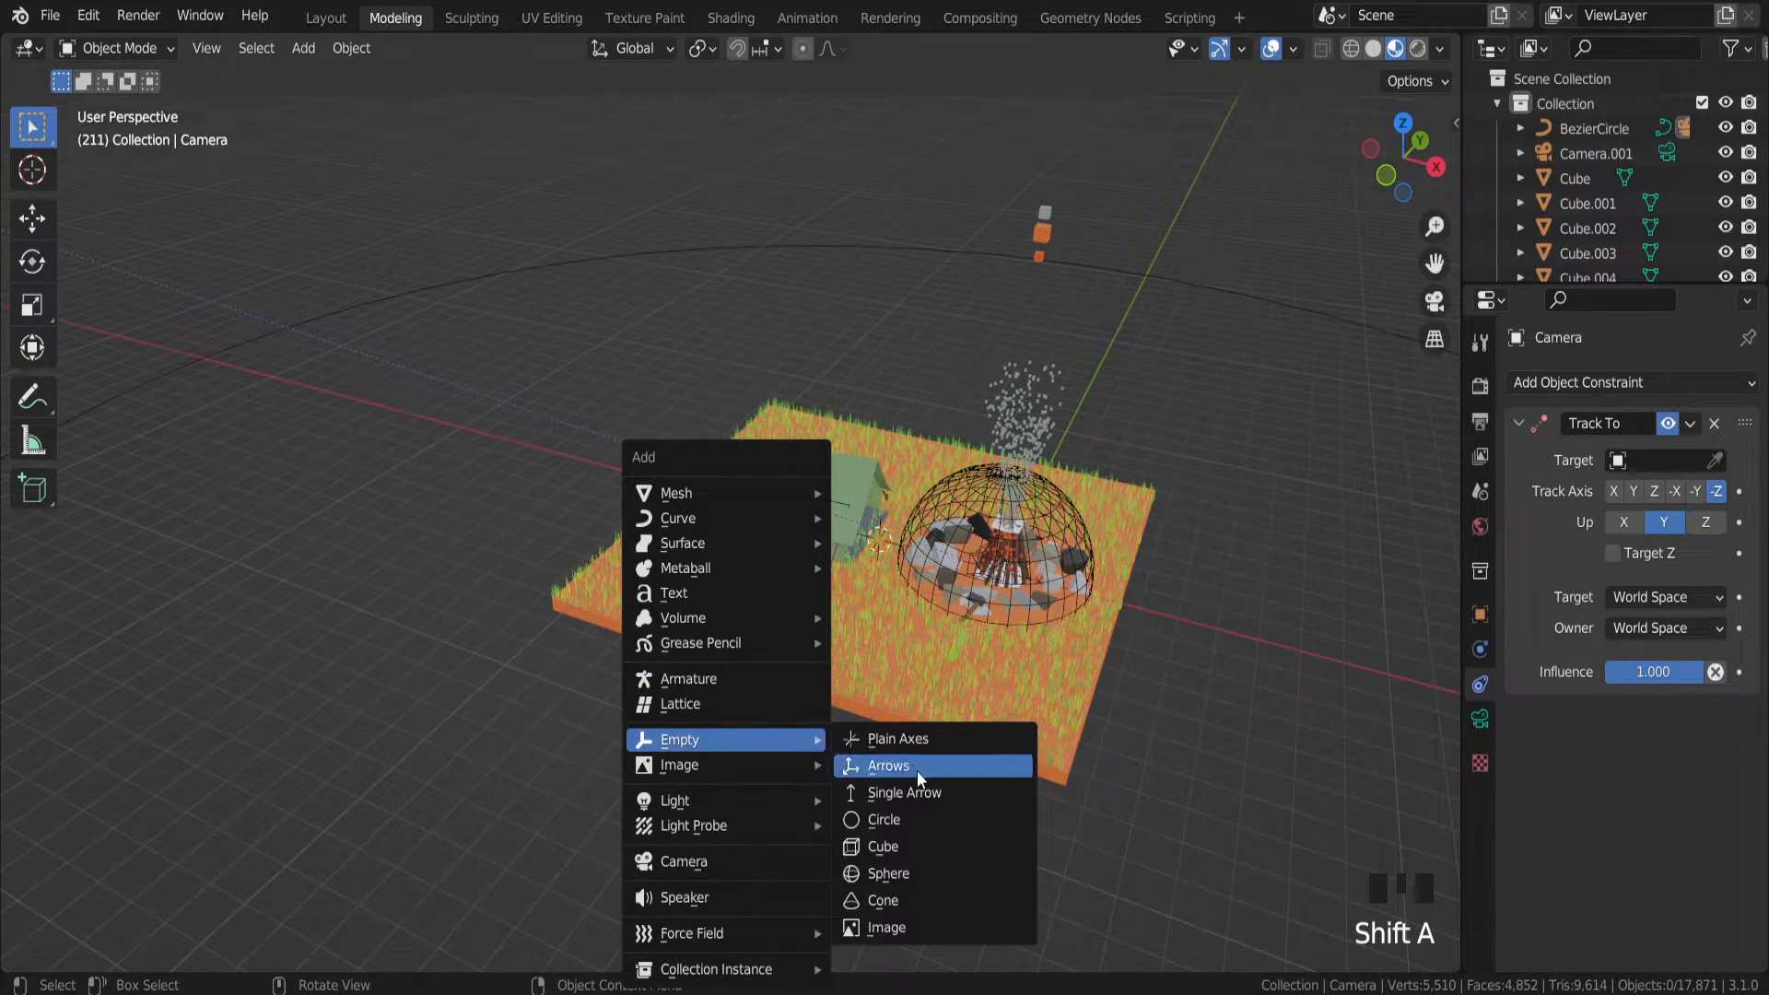
{"action": "left_click", "coordinate": [916, 844]}
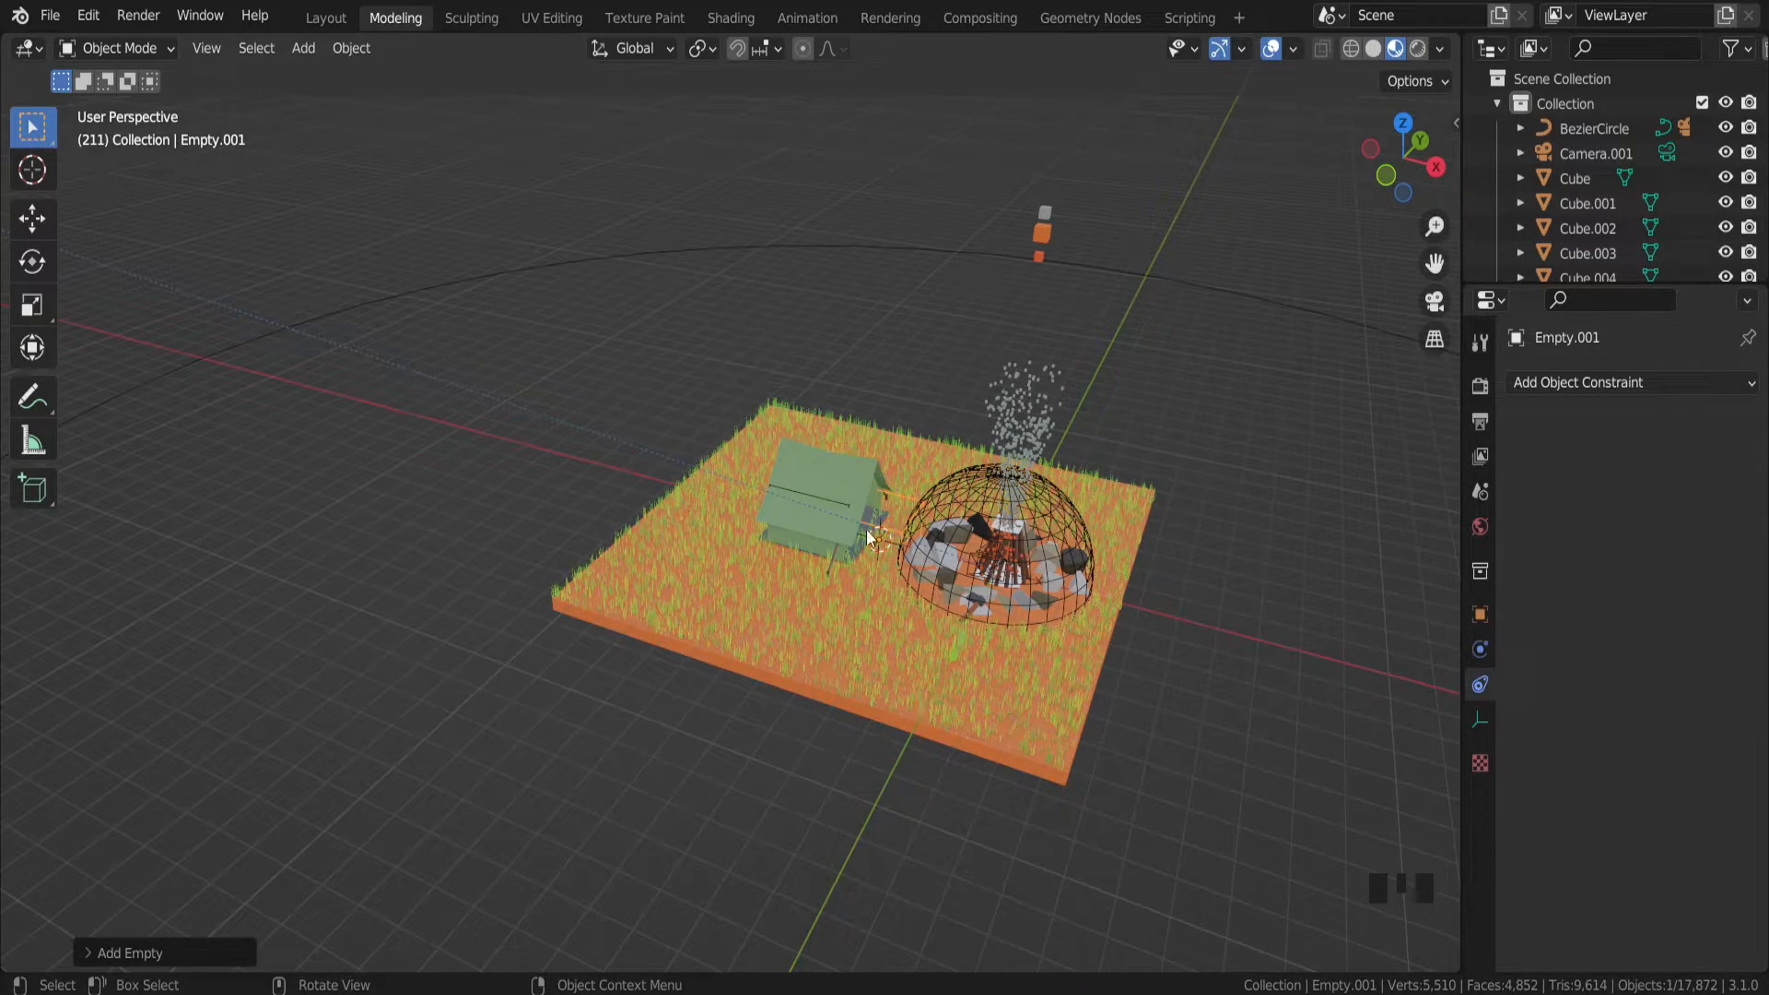
Select the camera and set the new cube empty as the target of its Track To constraint
{"action": "scroll", "coordinate": [869, 536], "scroll_direction": "up", "scroll_amount": 2}
{"action": "scroll", "coordinate": [874, 556], "scroll_direction": "down", "scroll_amount": 3}
{"action": "mouse_move", "coordinate": [881, 569]}
{"action": "middle_mouse_down"}
{"action": "mouse_move", "coordinate": [903, 548]}
{"action": "mouse_move", "coordinate": [811, 563]}
{"action": "mouse_move", "coordinate": [858, 587]}
{"action": "middle_mouse_up"}
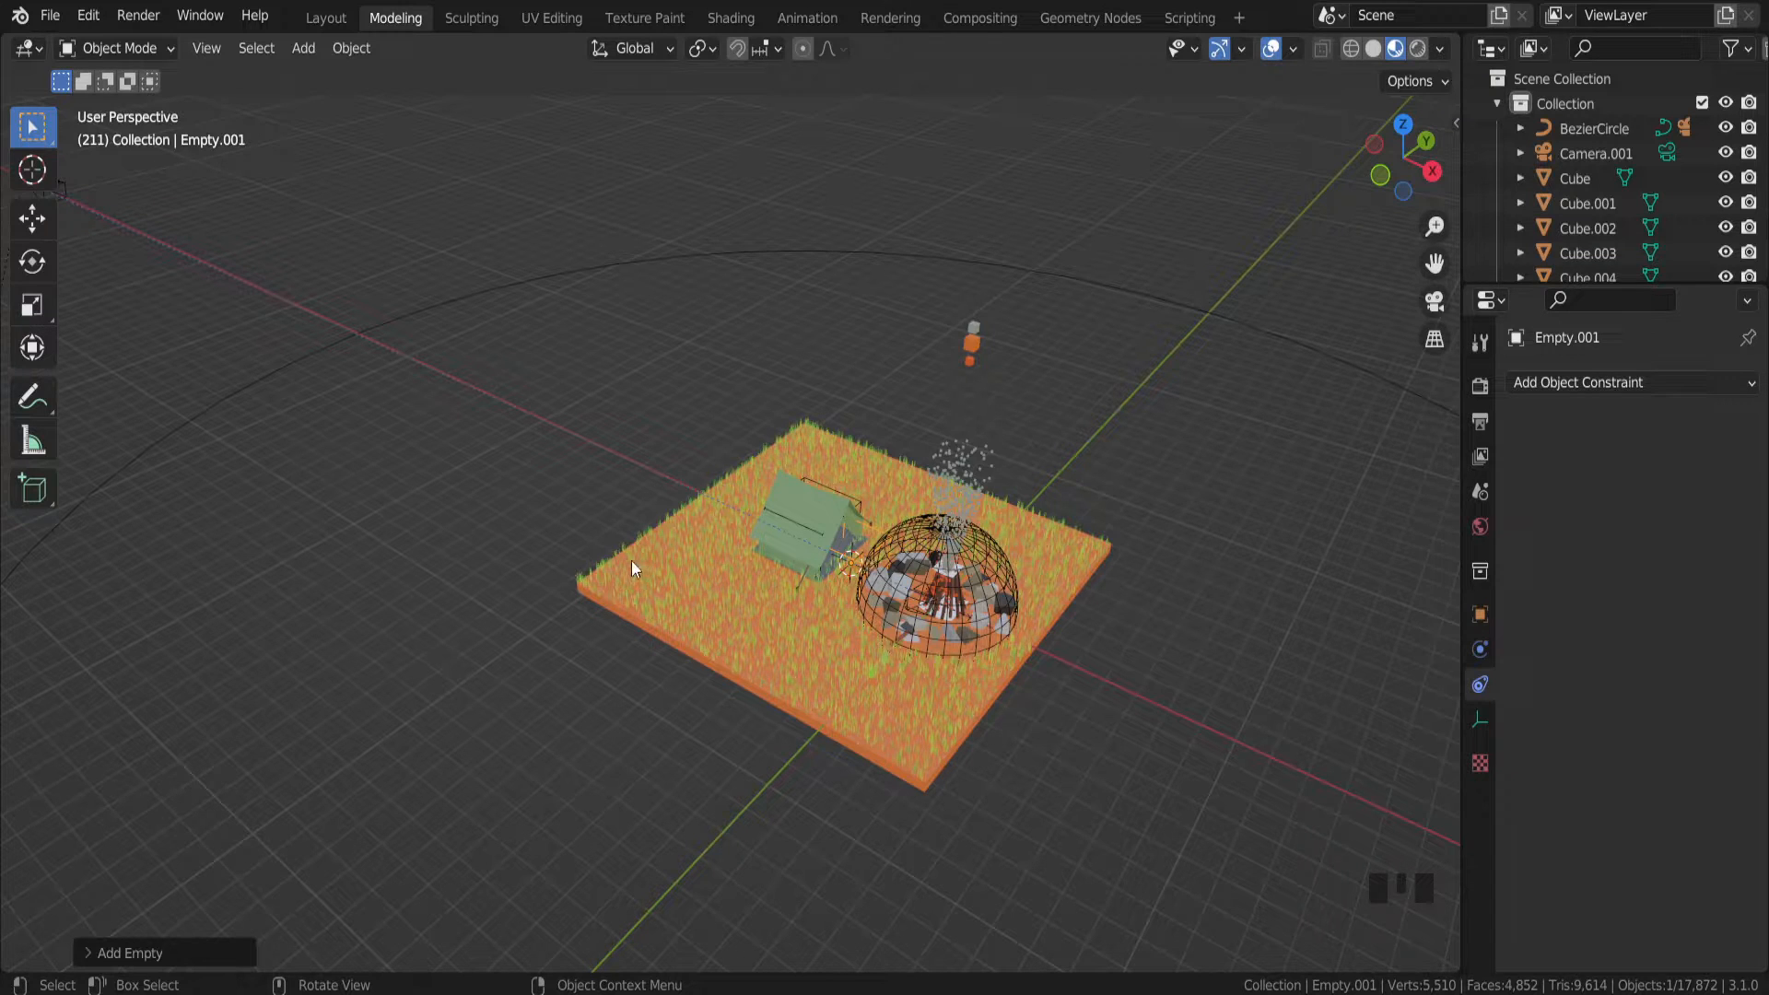
{"action": "middle_click_drag", "start_coordinate": [632, 566], "coordinate": [665, 576]}
{"action": "scroll", "coordinate": [668, 574], "scroll_direction": "down", "scroll_amount": 2}
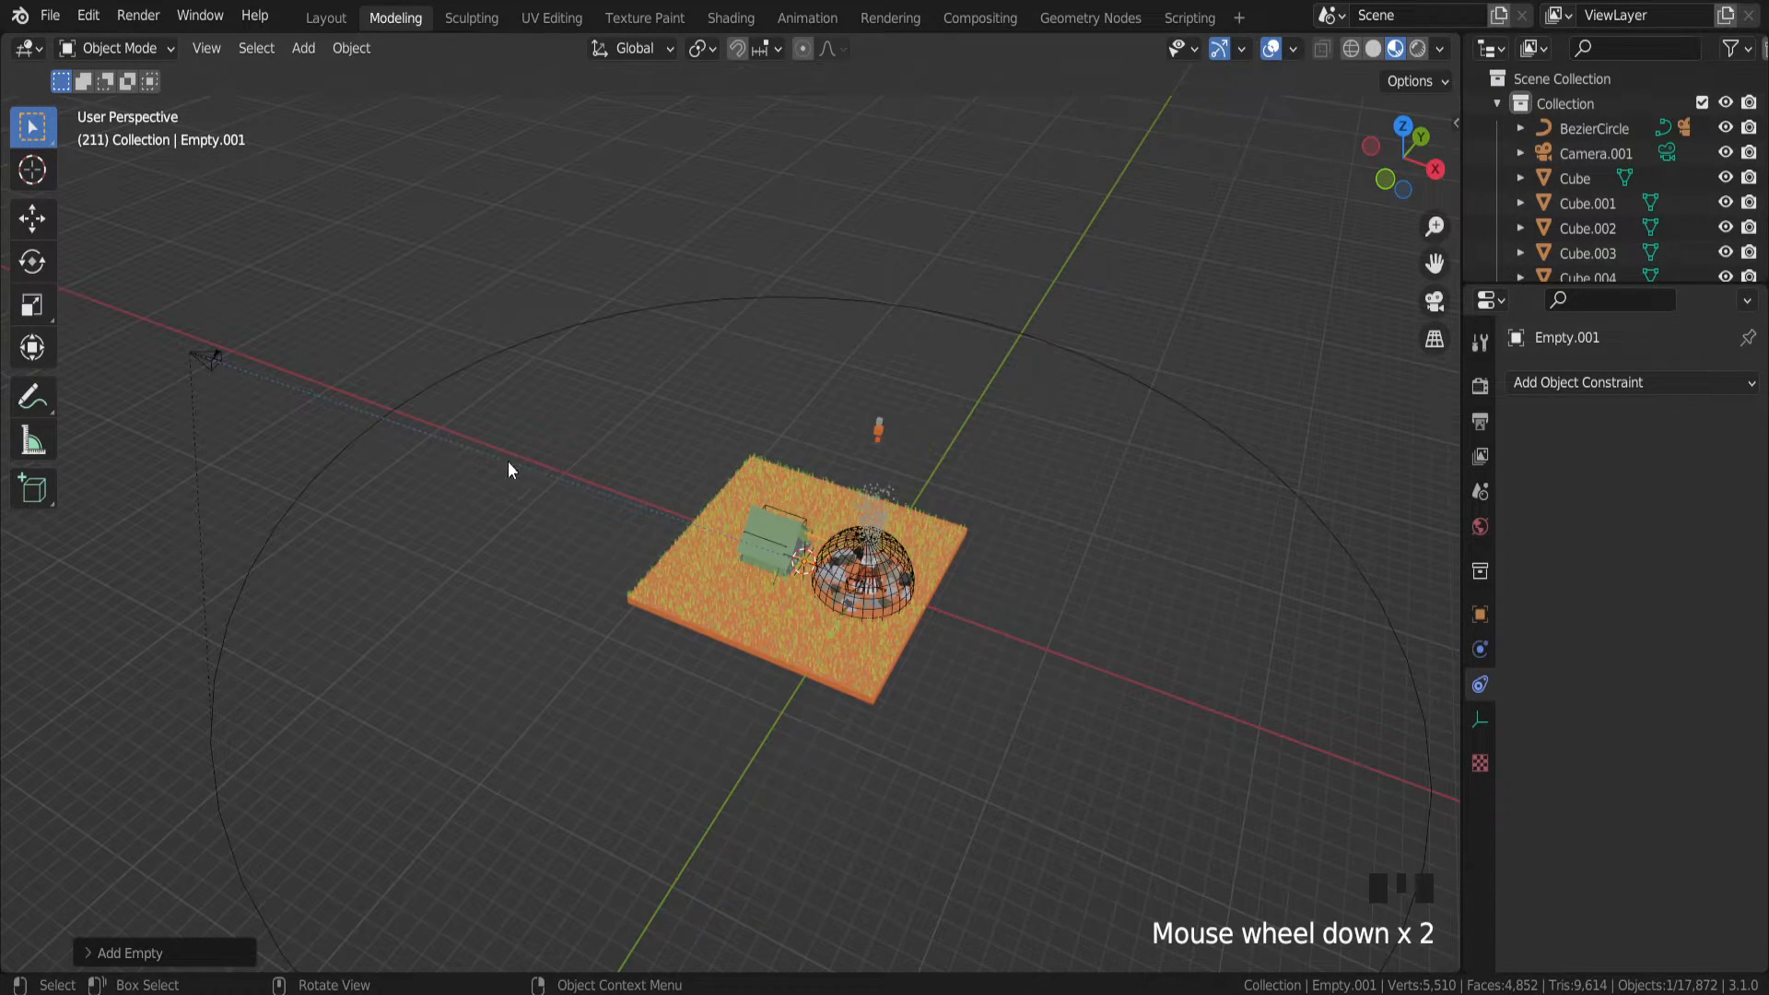
{"action": "left_click", "coordinate": [193, 362]}
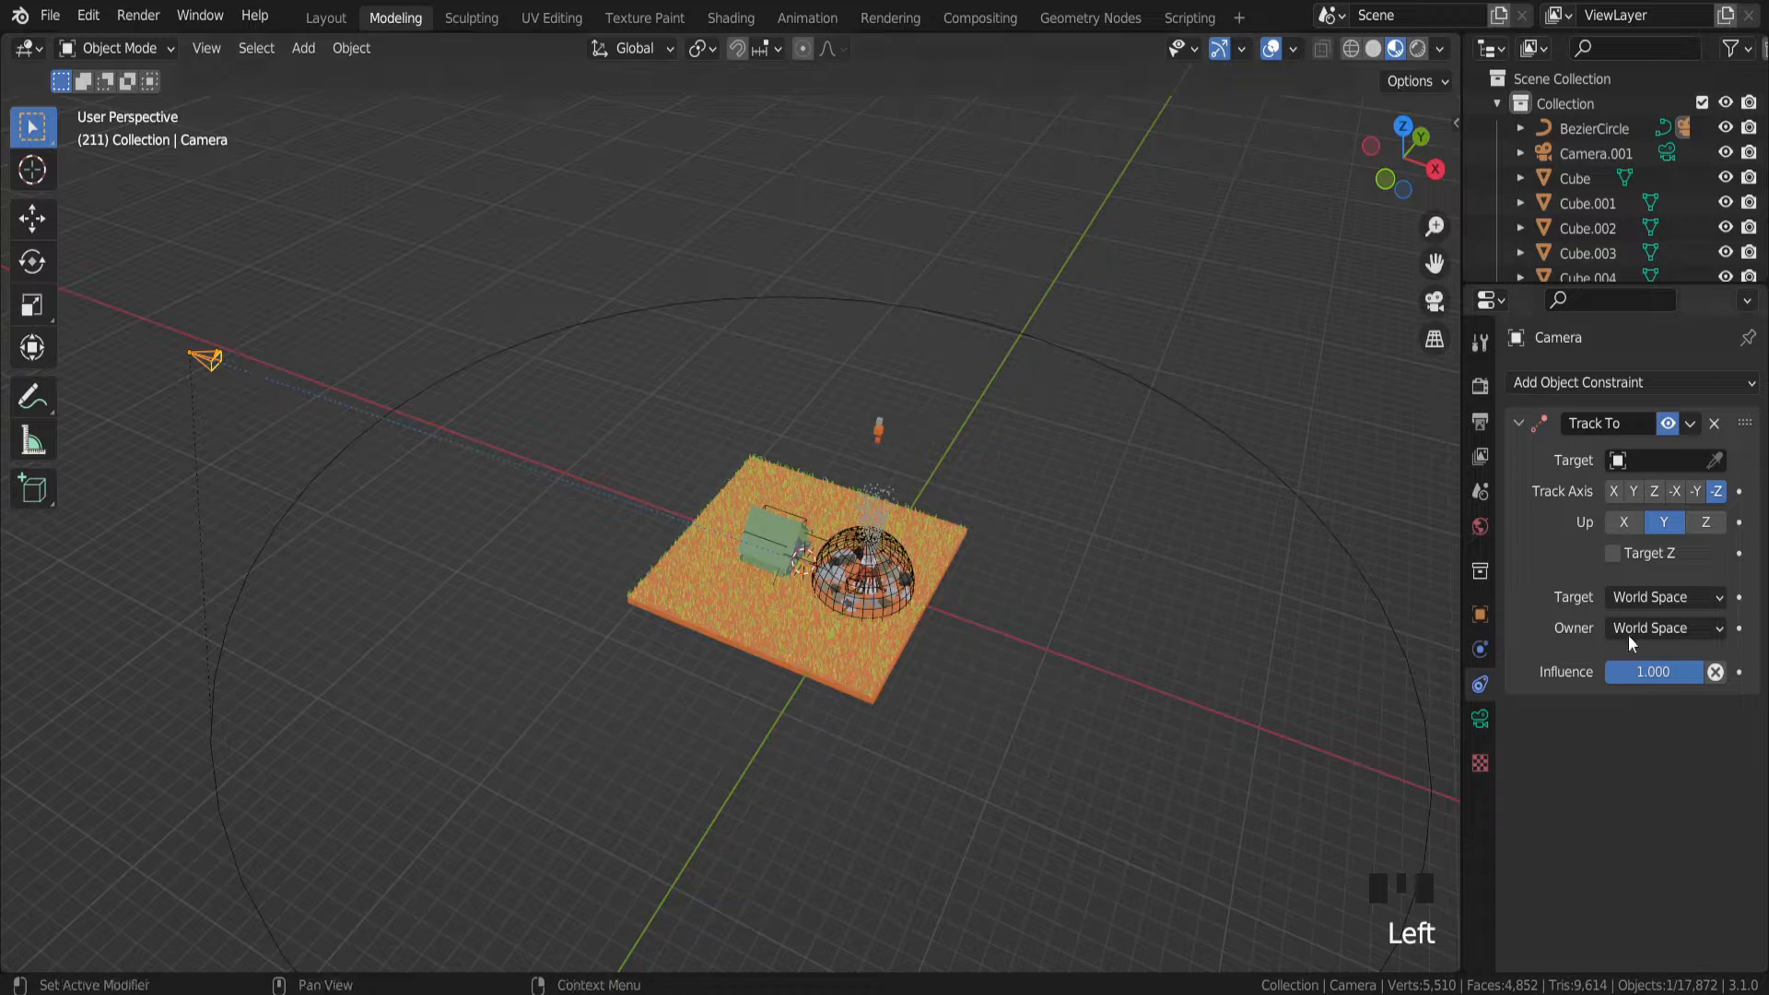
{"action": "left_click", "coordinate": [1716, 461]}
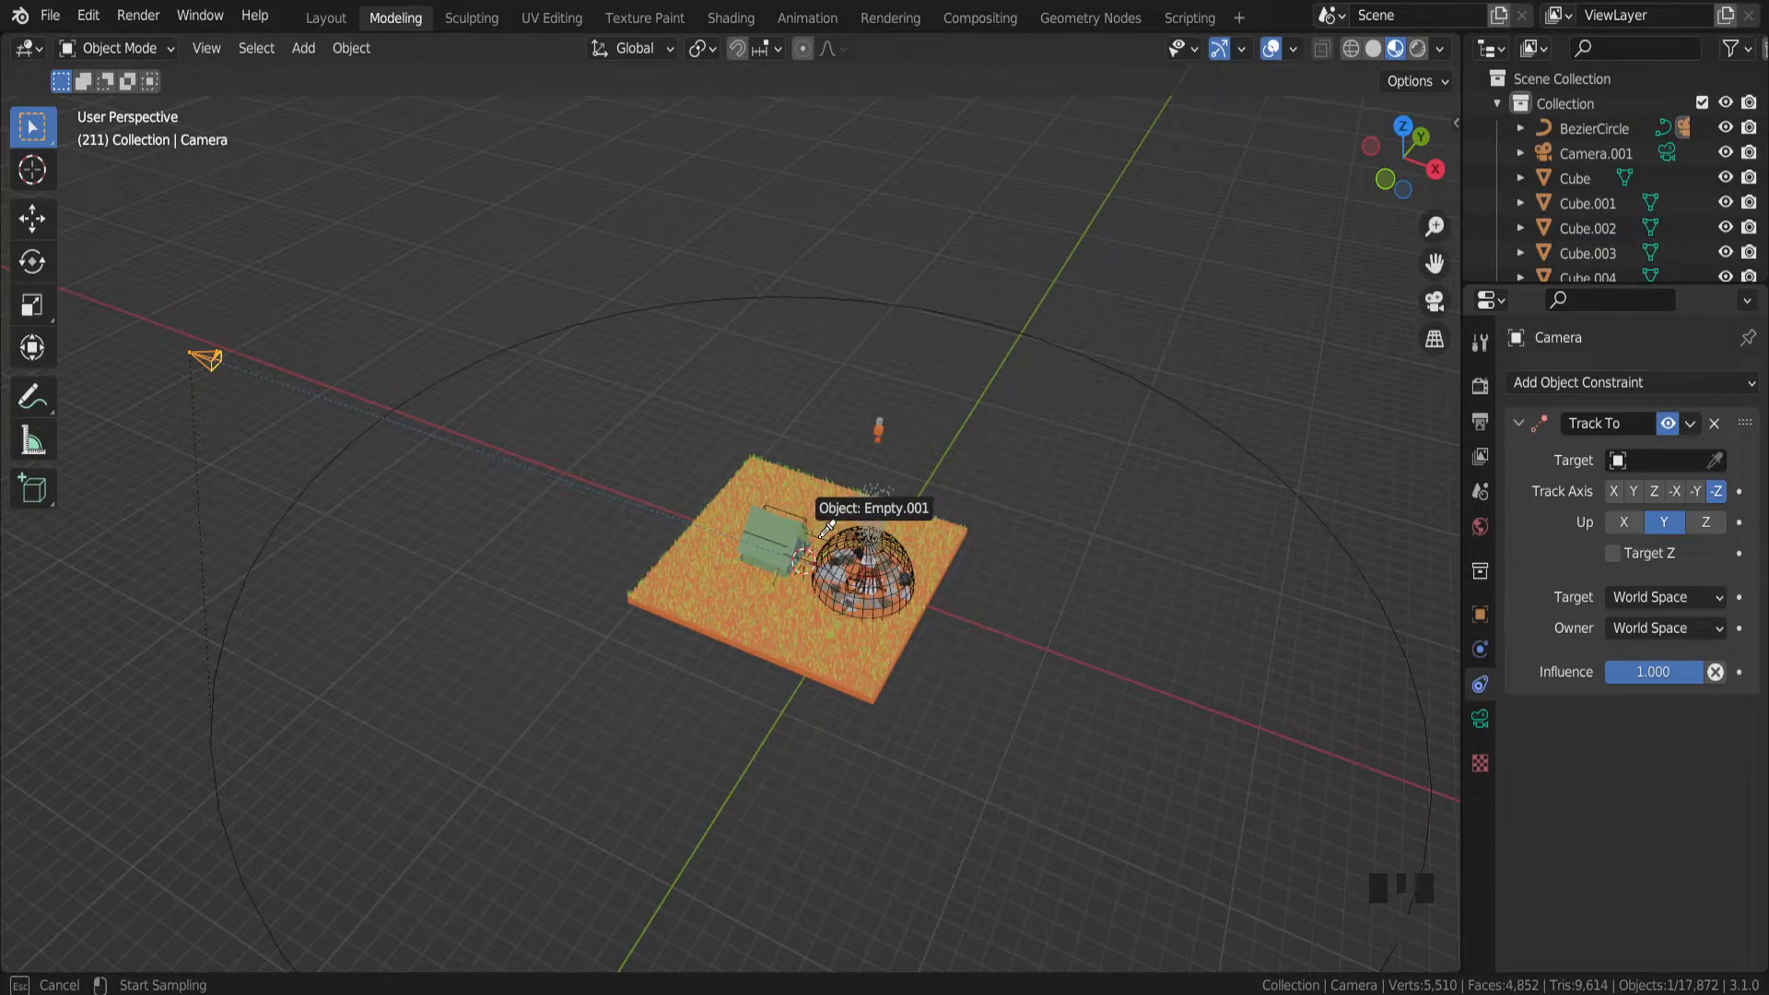
{"action": "left_click", "coordinate": [819, 543]}
Examine the tracking target between the tent and the fire pit and its position relative to the camera
{"action": "scroll", "coordinate": [781, 606], "scroll_direction": "up", "scroll_amount": 10}
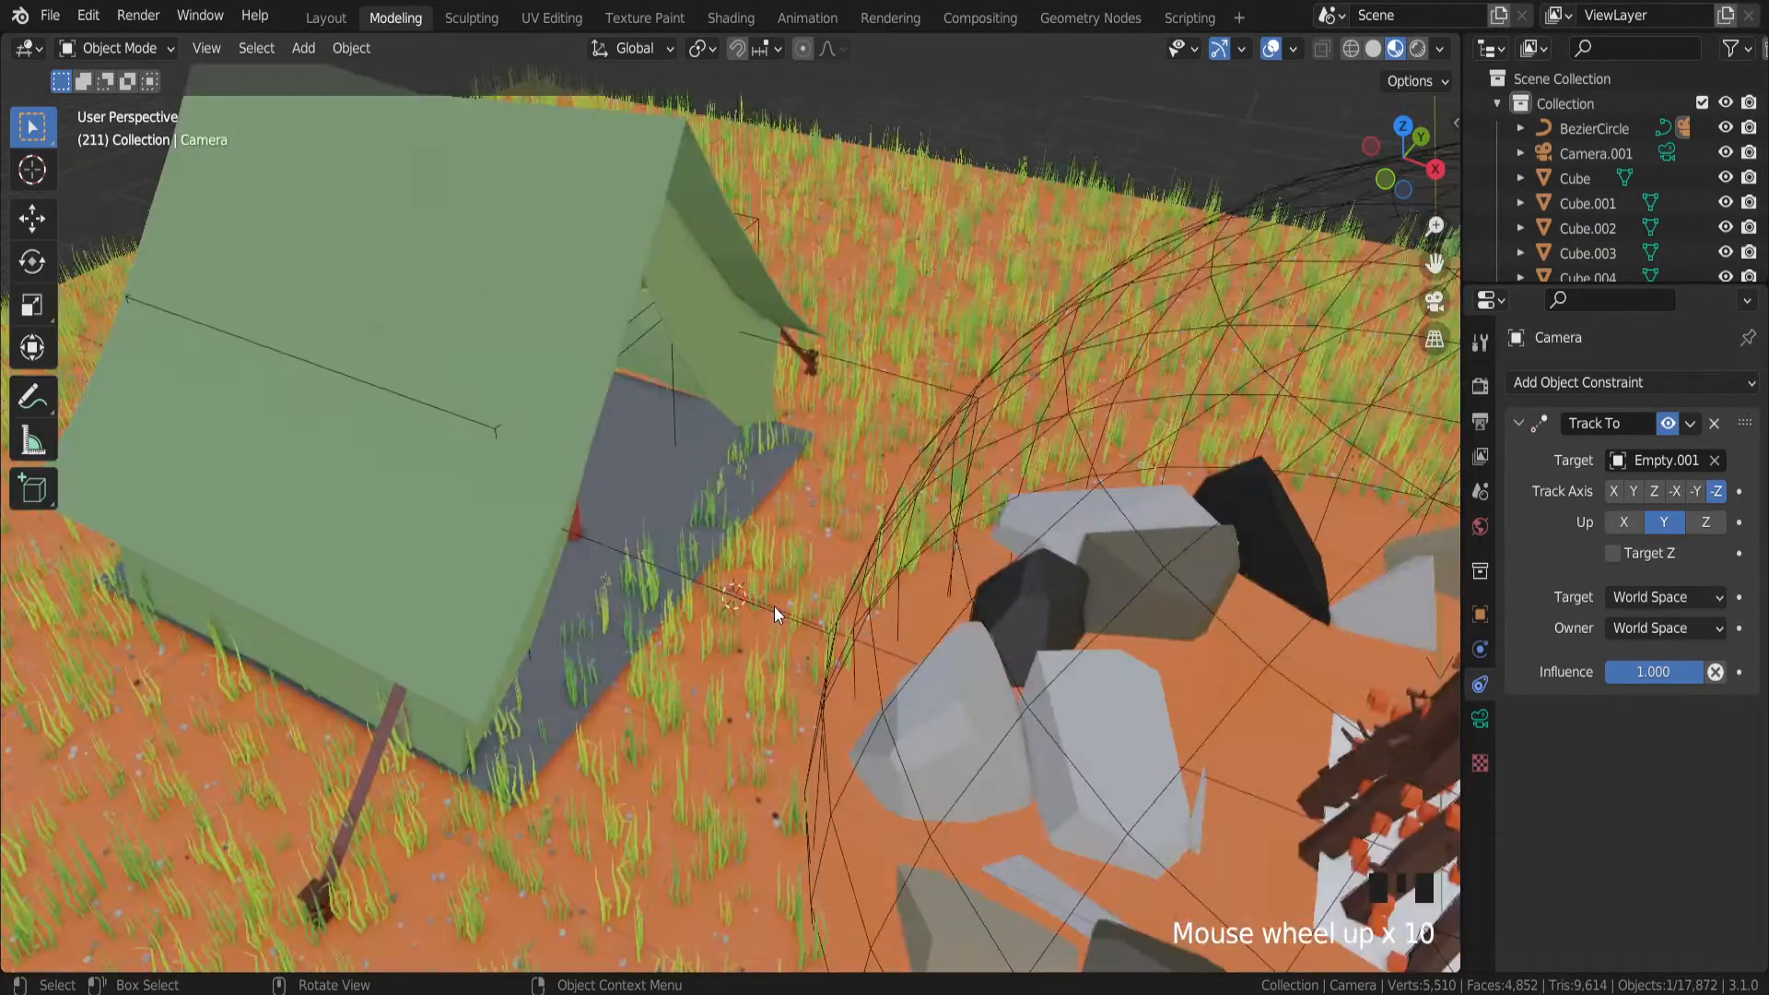
{"action": "scroll", "coordinate": [754, 603], "scroll_direction": "down", "scroll_amount": 3}
{"action": "middle_click_drag", "start_coordinate": [753, 604], "coordinate": [745, 494]}
{"action": "scroll", "coordinate": [744, 494], "scroll_direction": "up", "scroll_amount": 2}
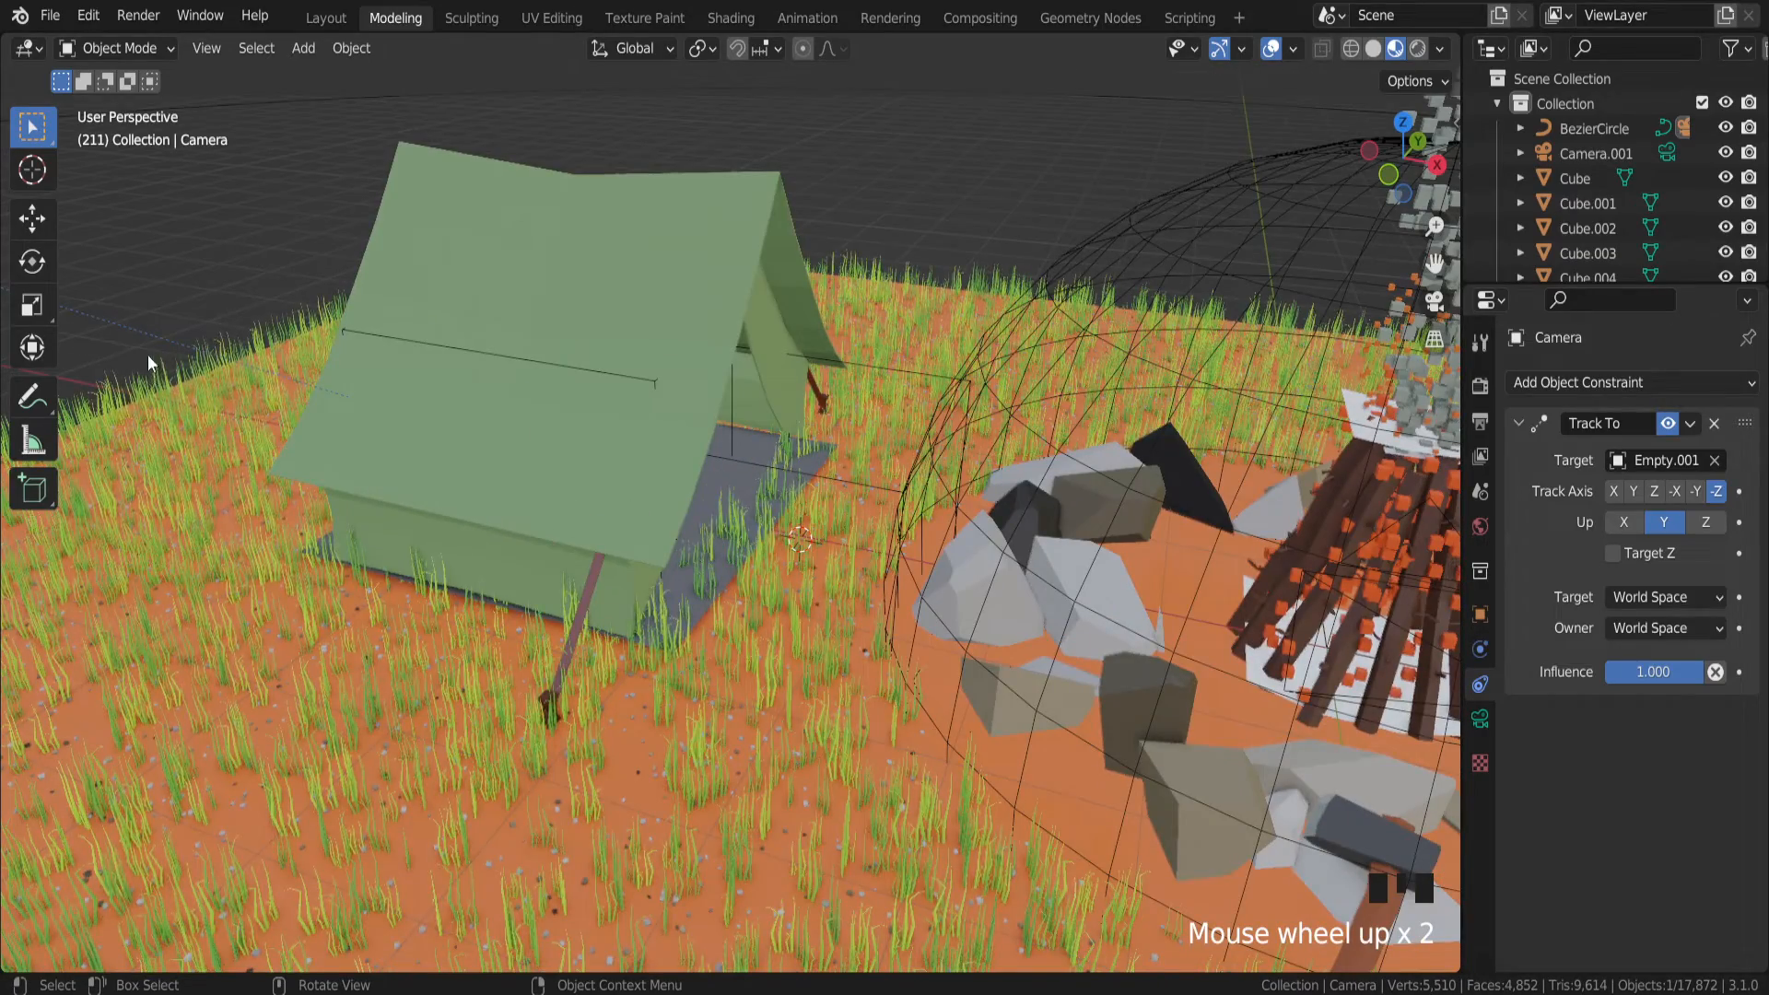
{"action": "scroll", "coordinate": [892, 534], "scroll_direction": "down", "scroll_amount": 2}
{"action": "middle_click_drag", "start_coordinate": [892, 535], "coordinate": [848, 570]}
{"action": "scroll", "coordinate": [847, 576], "scroll_direction": "down", "scroll_amount": 5}
{"action": "middle_click_drag", "start_coordinate": [530, 621], "coordinate": [541, 656]}
{"action": "scroll", "coordinate": [469, 649], "scroll_direction": "down", "scroll_amount": 3}
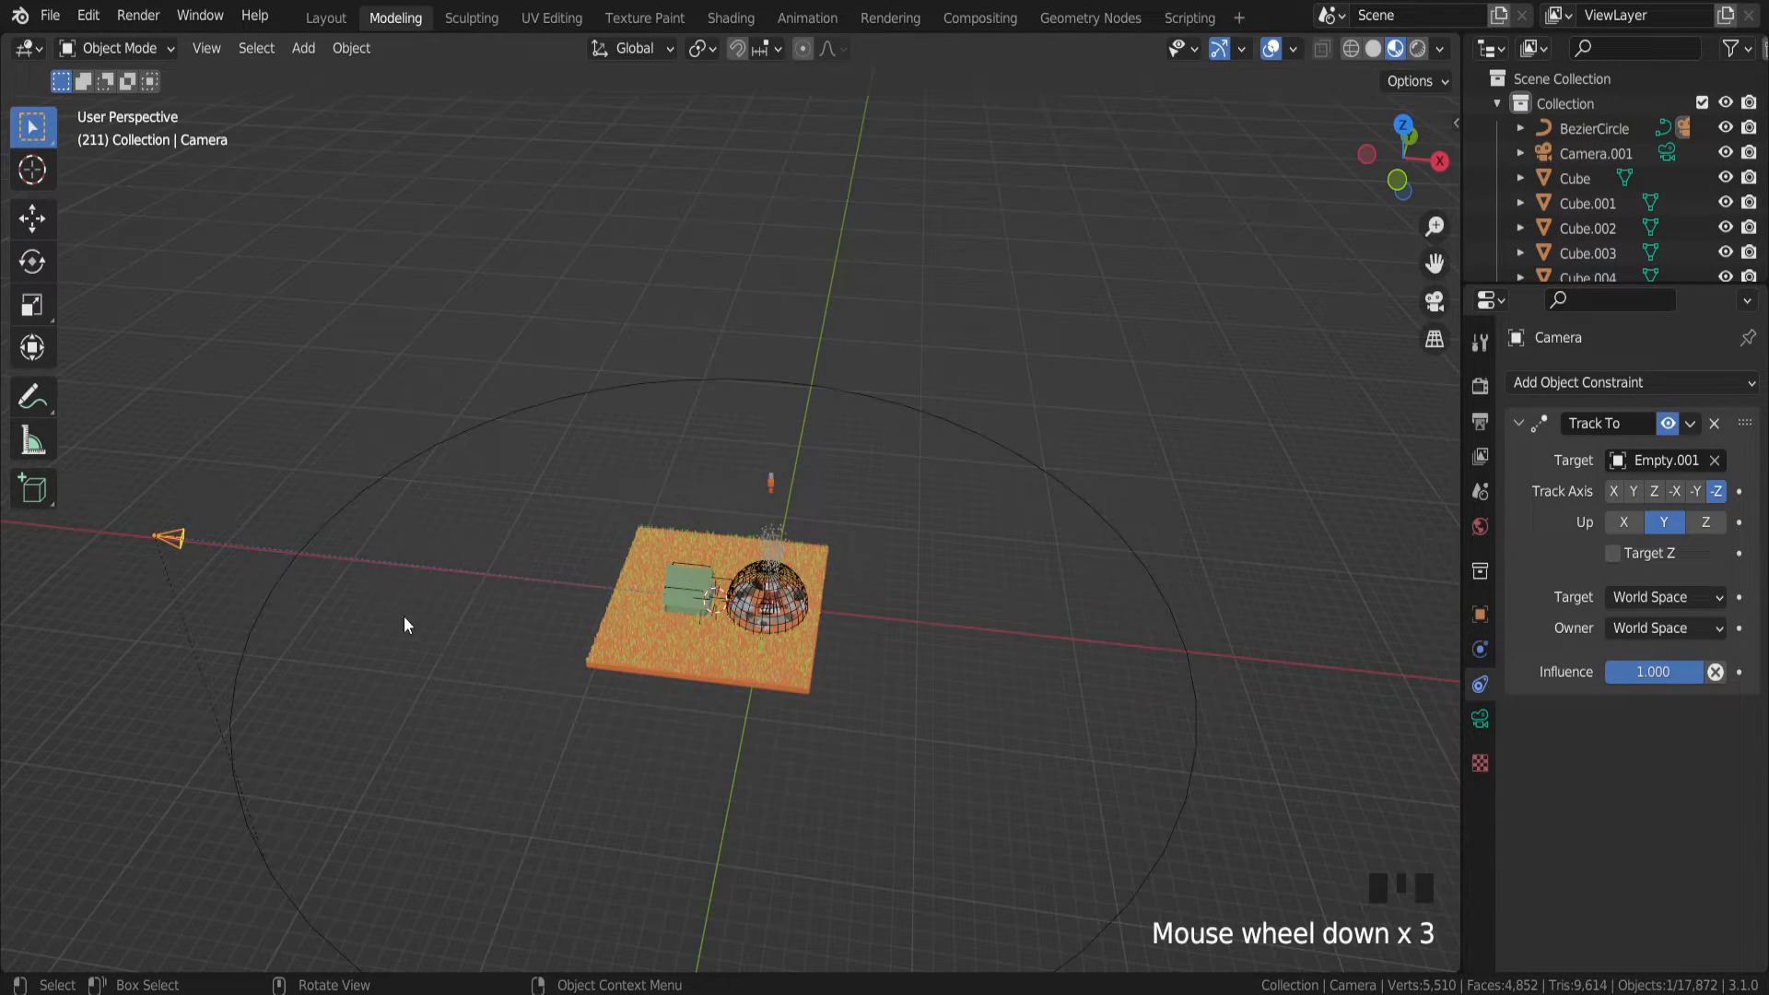
Deselect the camera, look through the active camera, and play and stop the animation to check the framing
{"action": "left_click", "coordinate": [348, 571]}
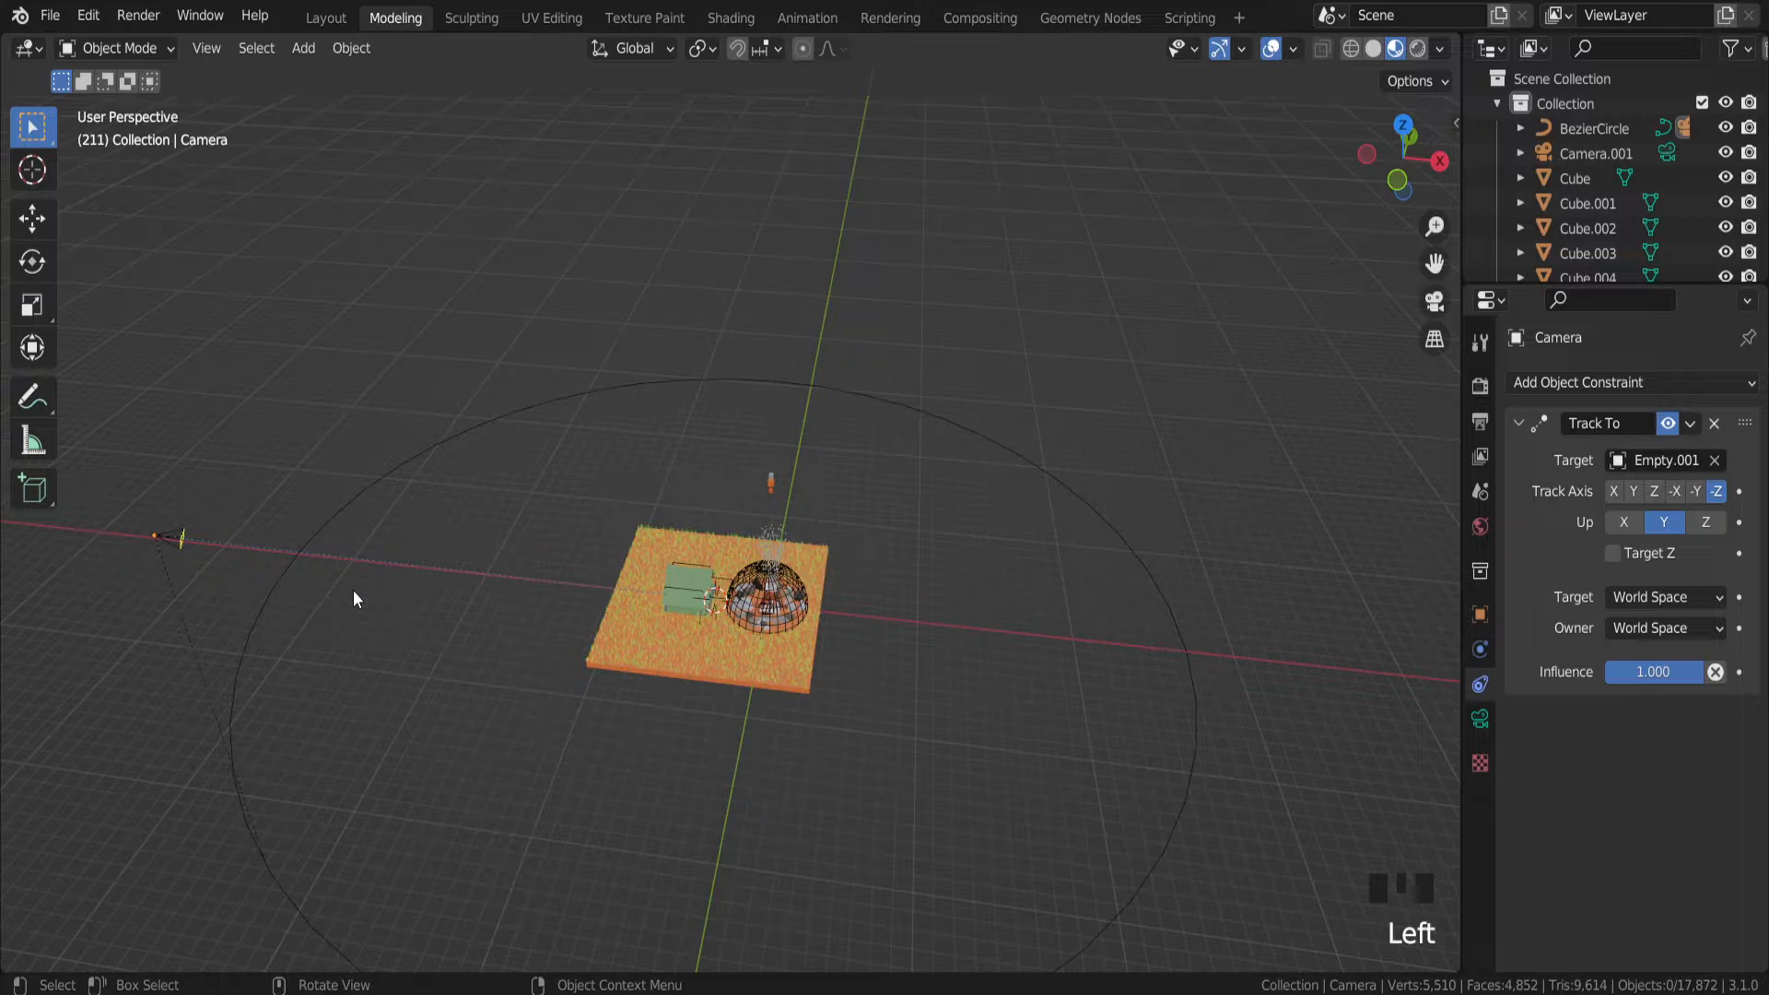
{"action": "left_click", "coordinate": [209, 50]}
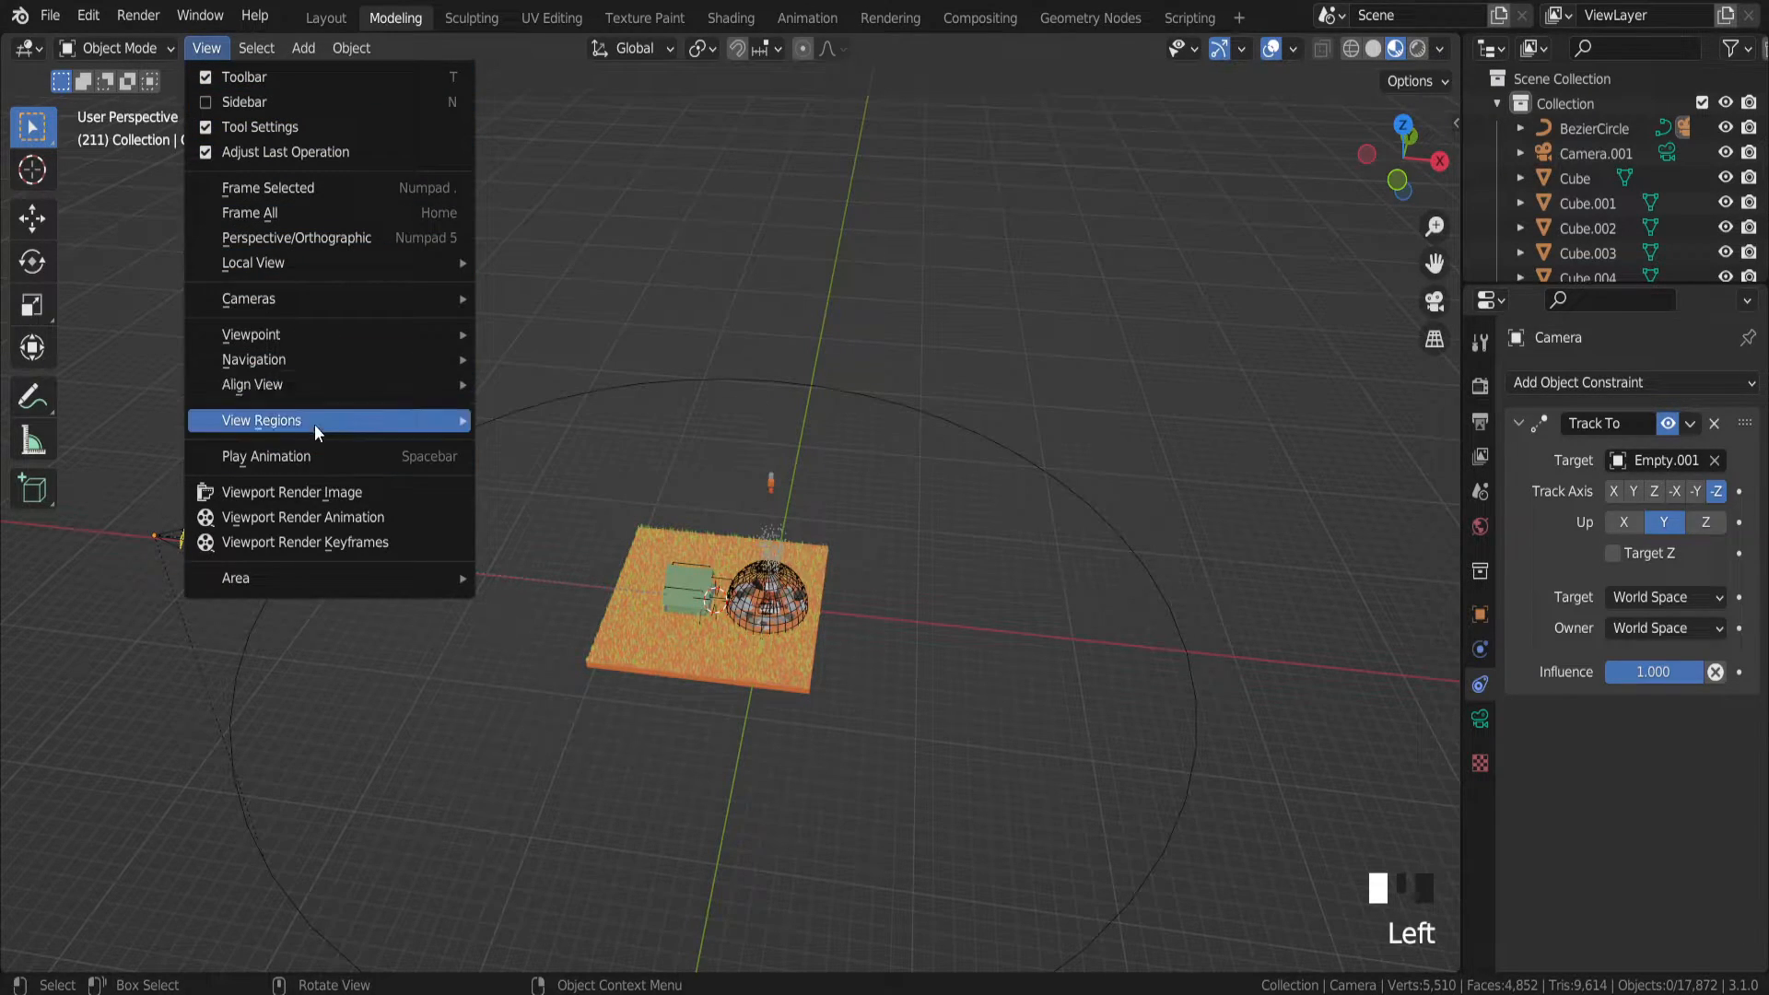
{"action": "mouse_move", "coordinate": [305, 299]}
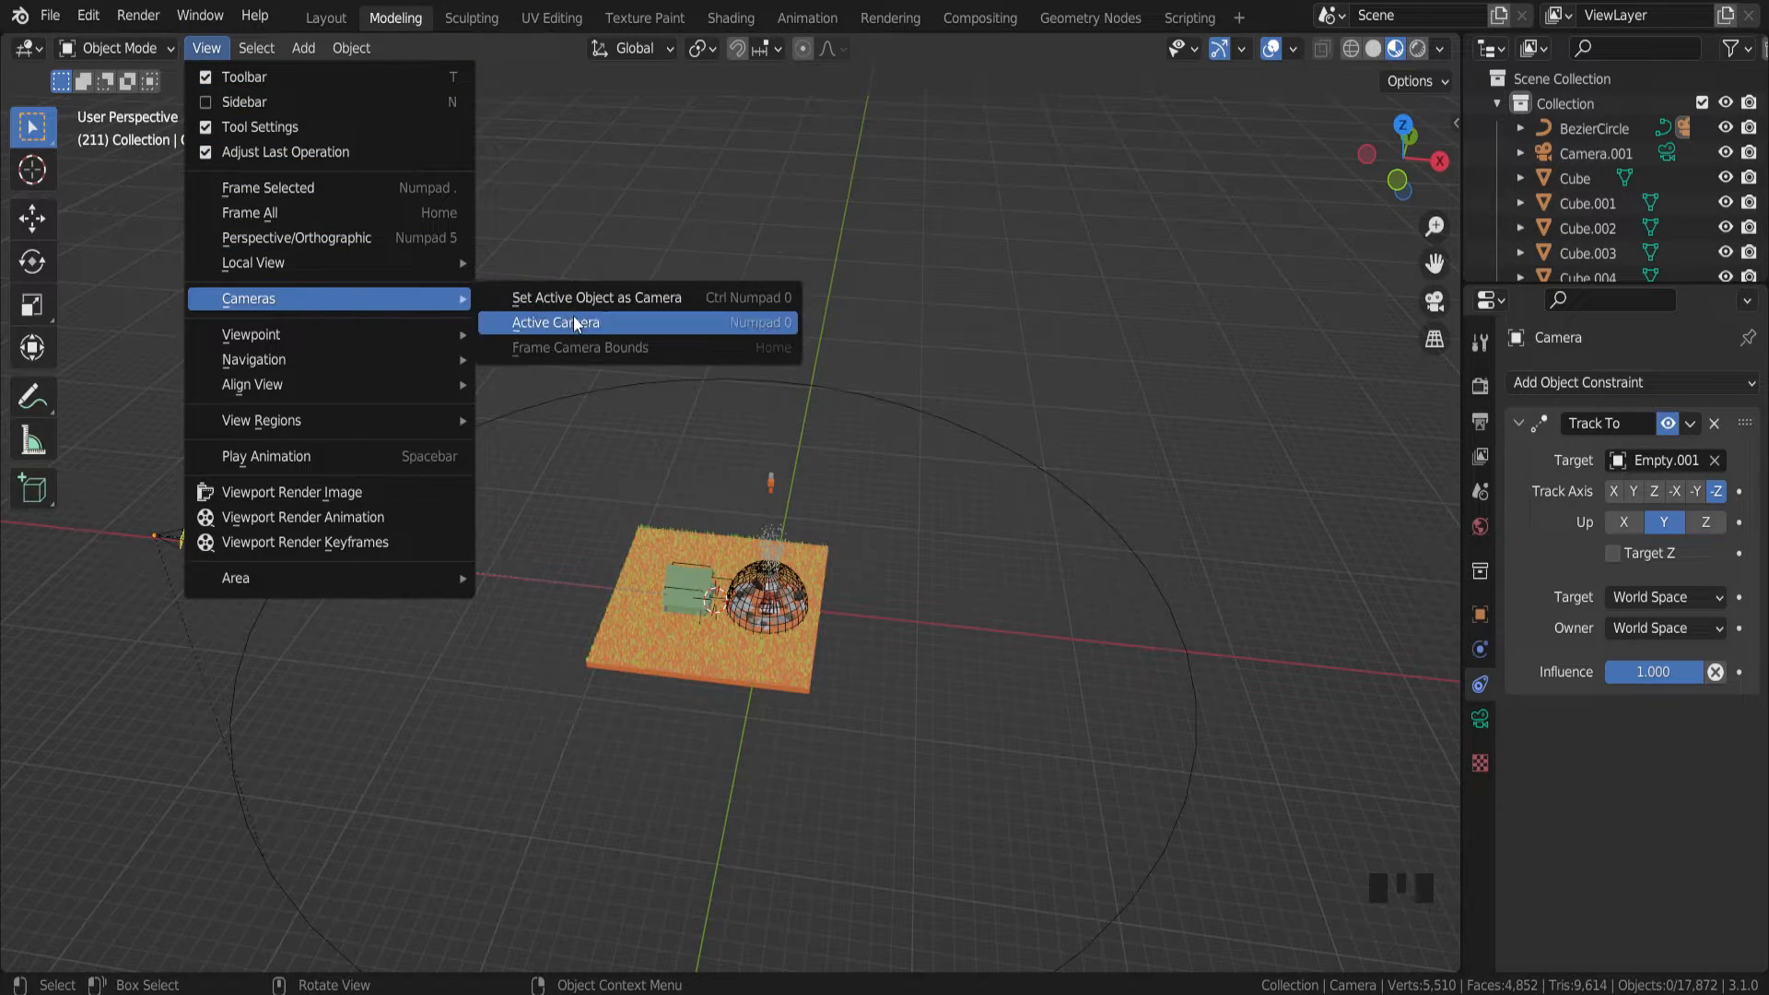
{"action": "left_click", "coordinate": [574, 319]}
{"action": "key", "text": "space"}
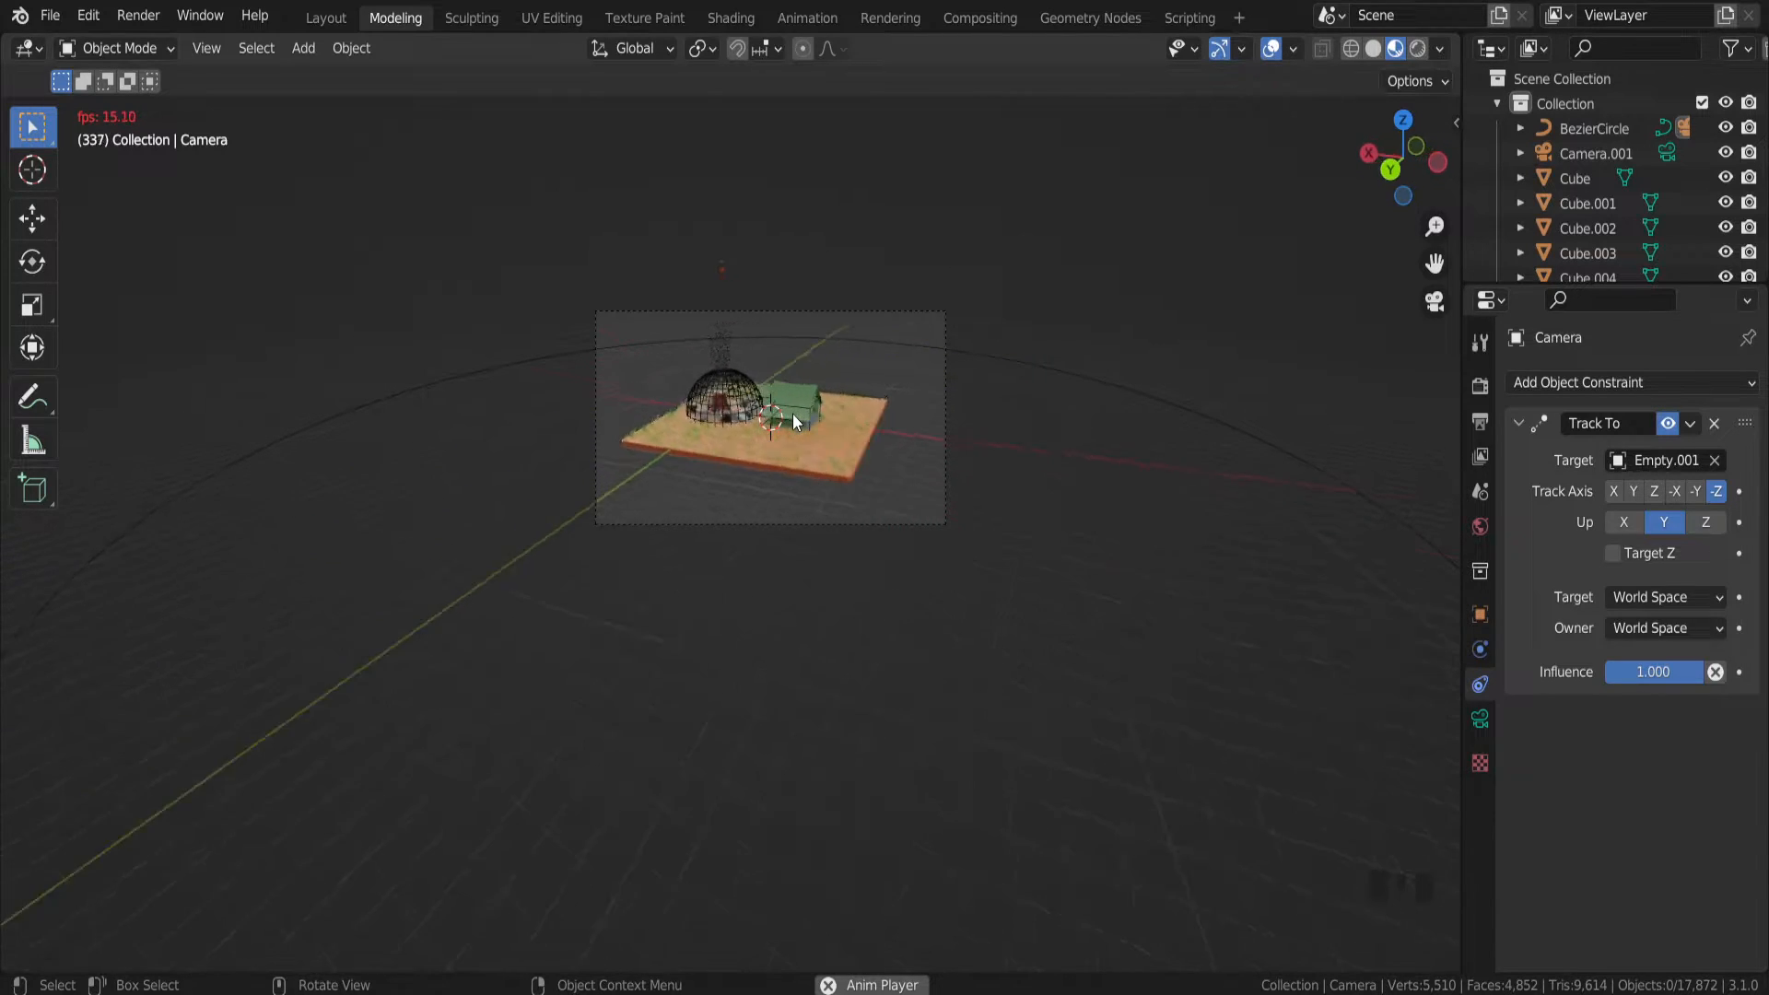
{"action": "key", "text": "space"}
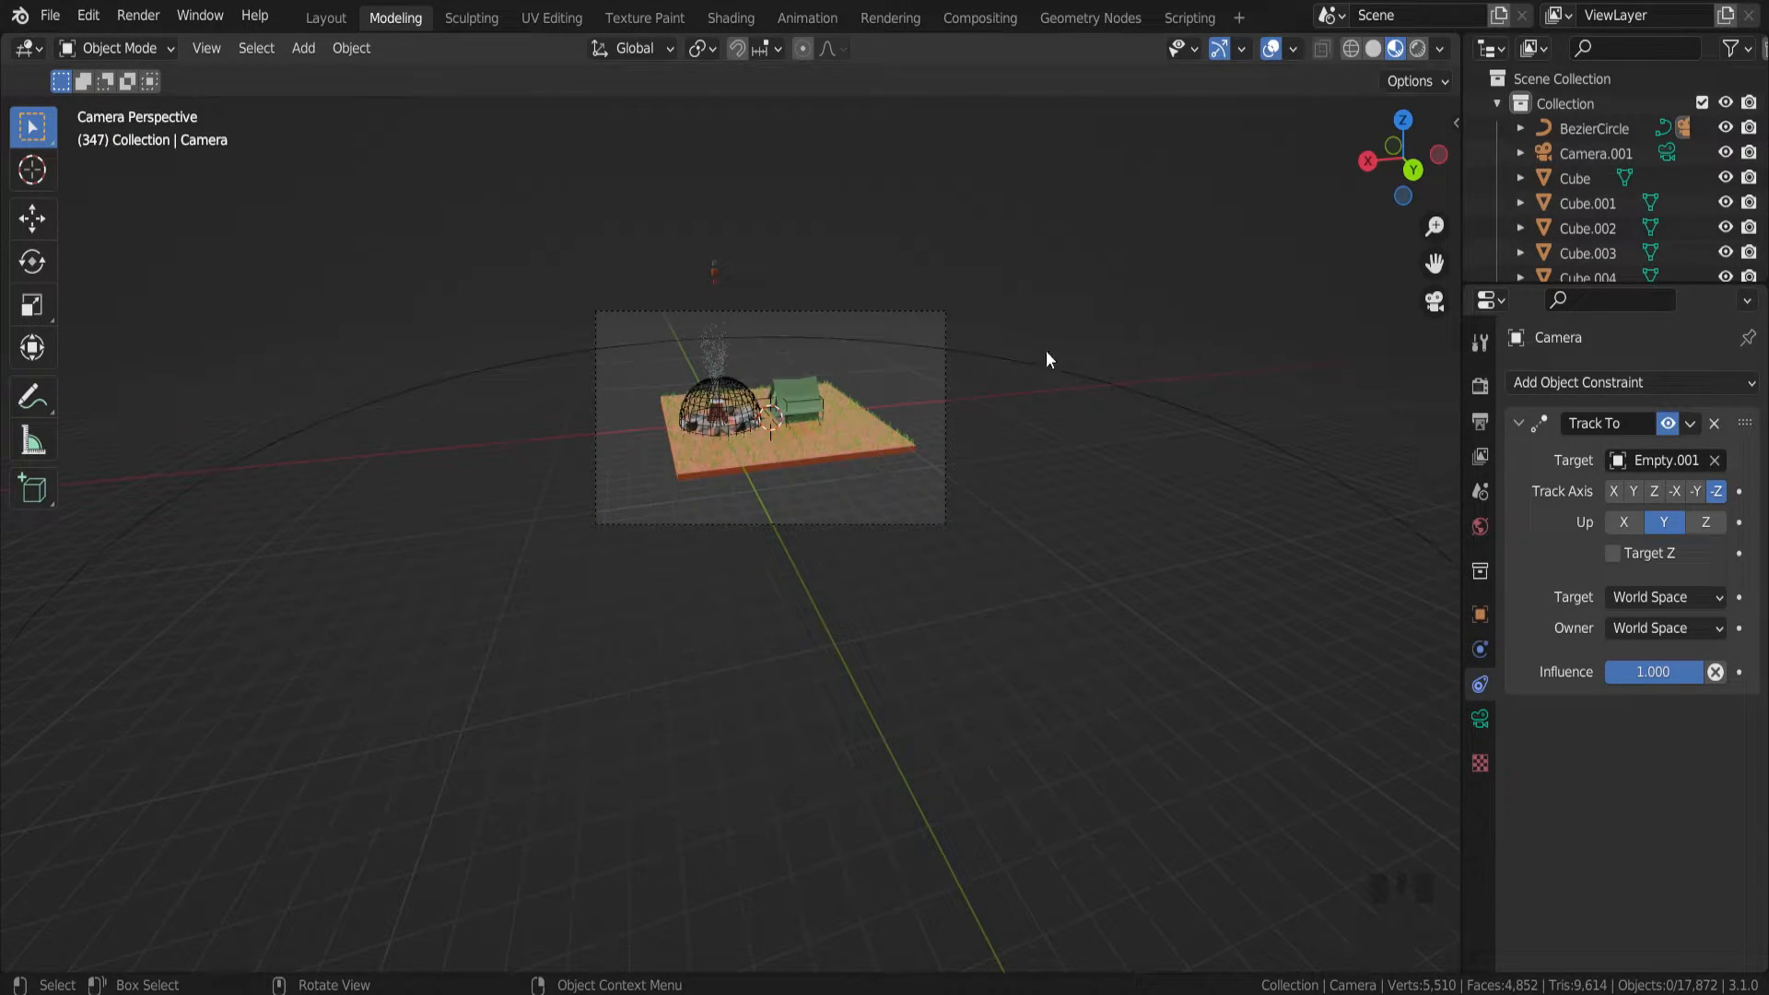
Select the Bezier circle around the campsite and set its path animation length to 400 frames
{"action": "left_click", "coordinate": [1063, 370]}
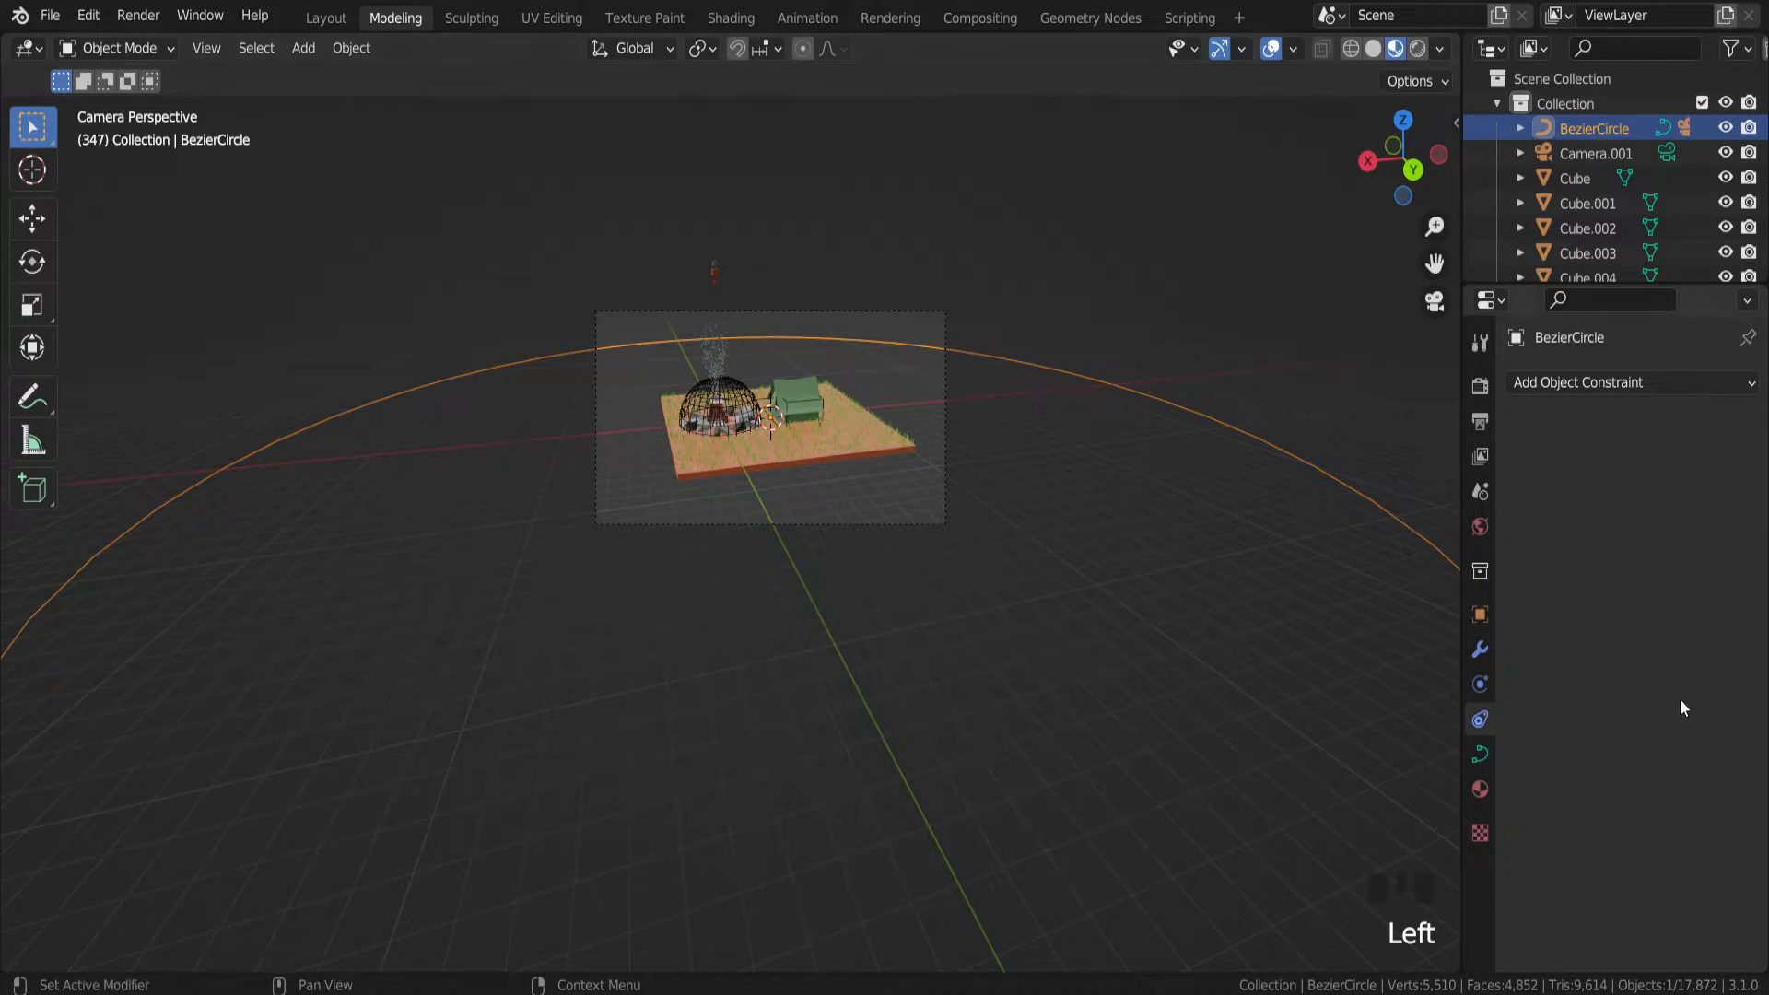
{"action": "left_click", "coordinate": [1481, 755]}
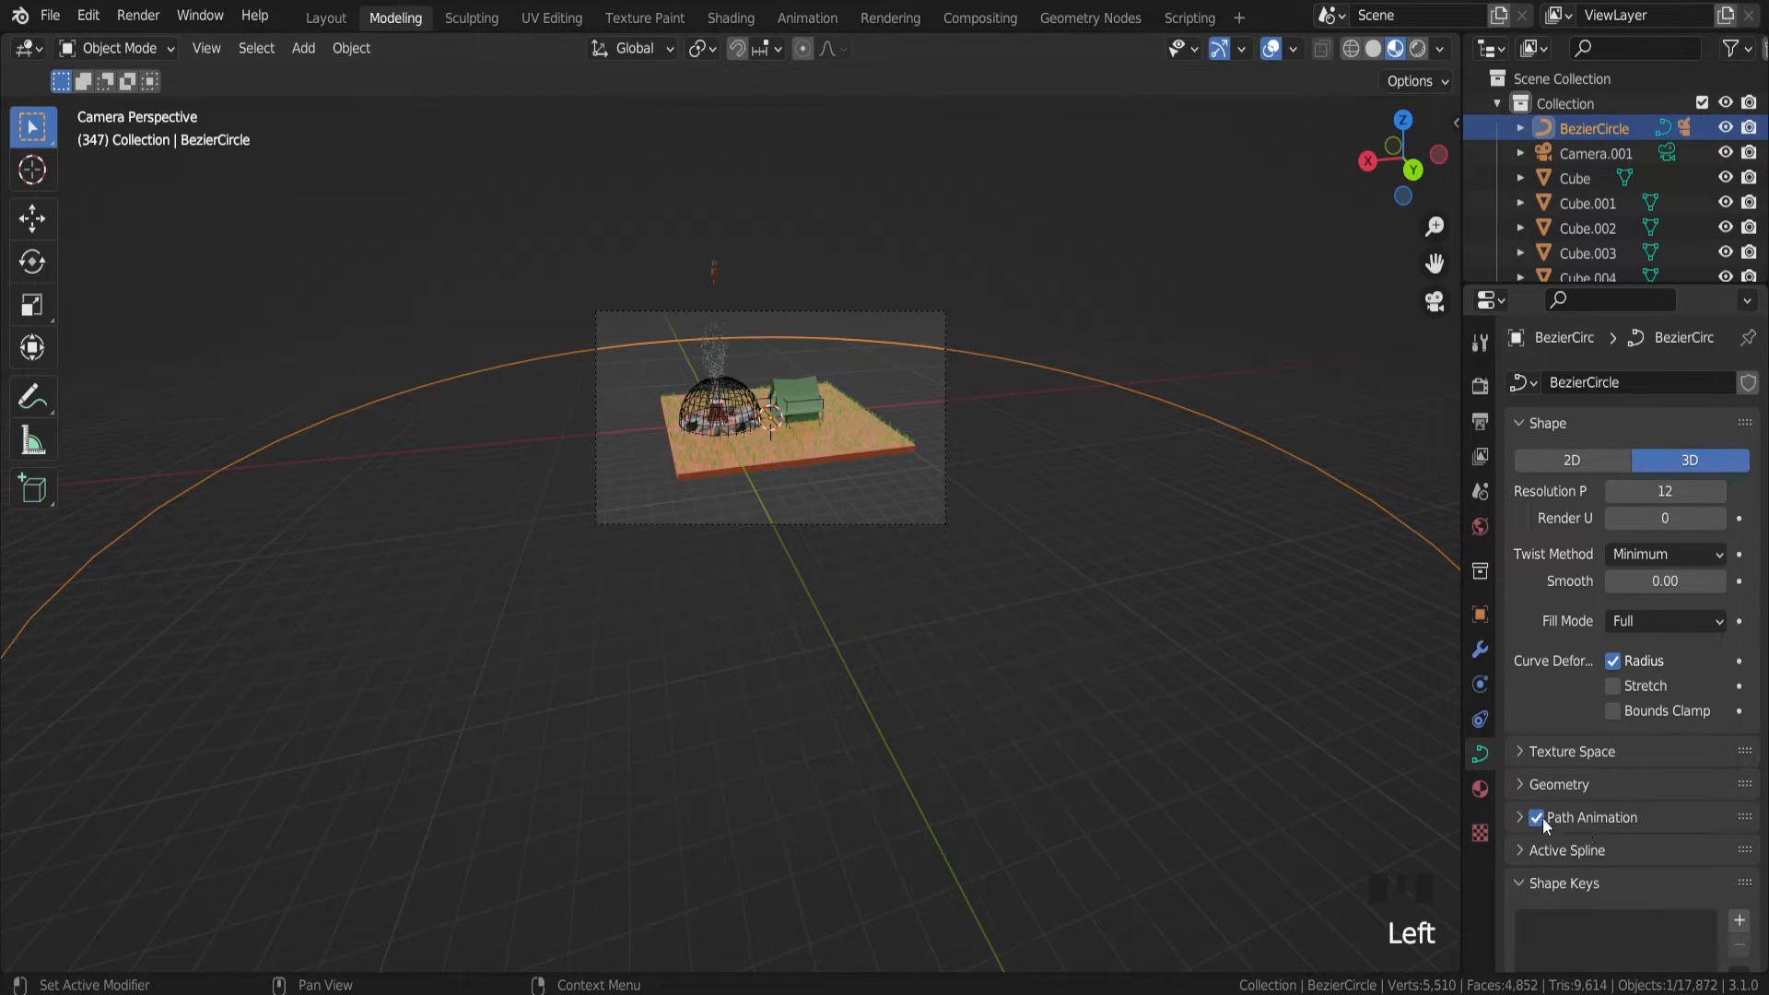
{"action": "left_click", "coordinate": [1518, 815]}
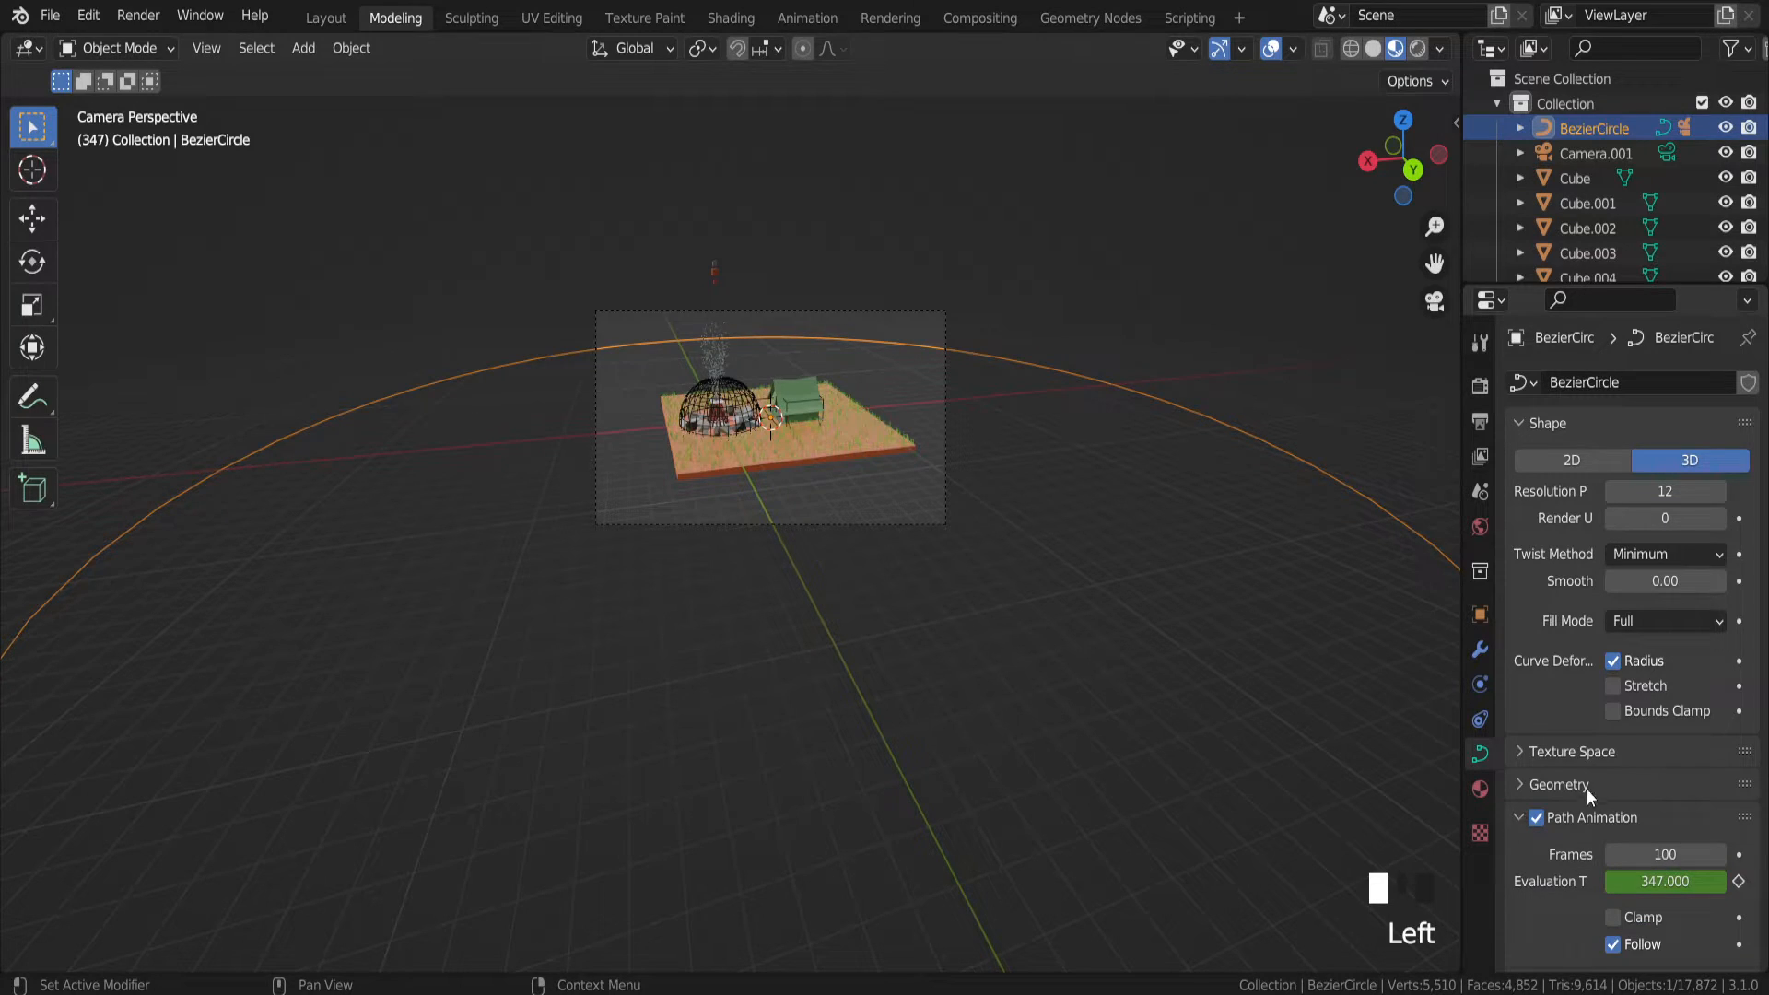
{"action": "double_click", "coordinate": [1668, 856]}
{"action": "type", "text": "6"}
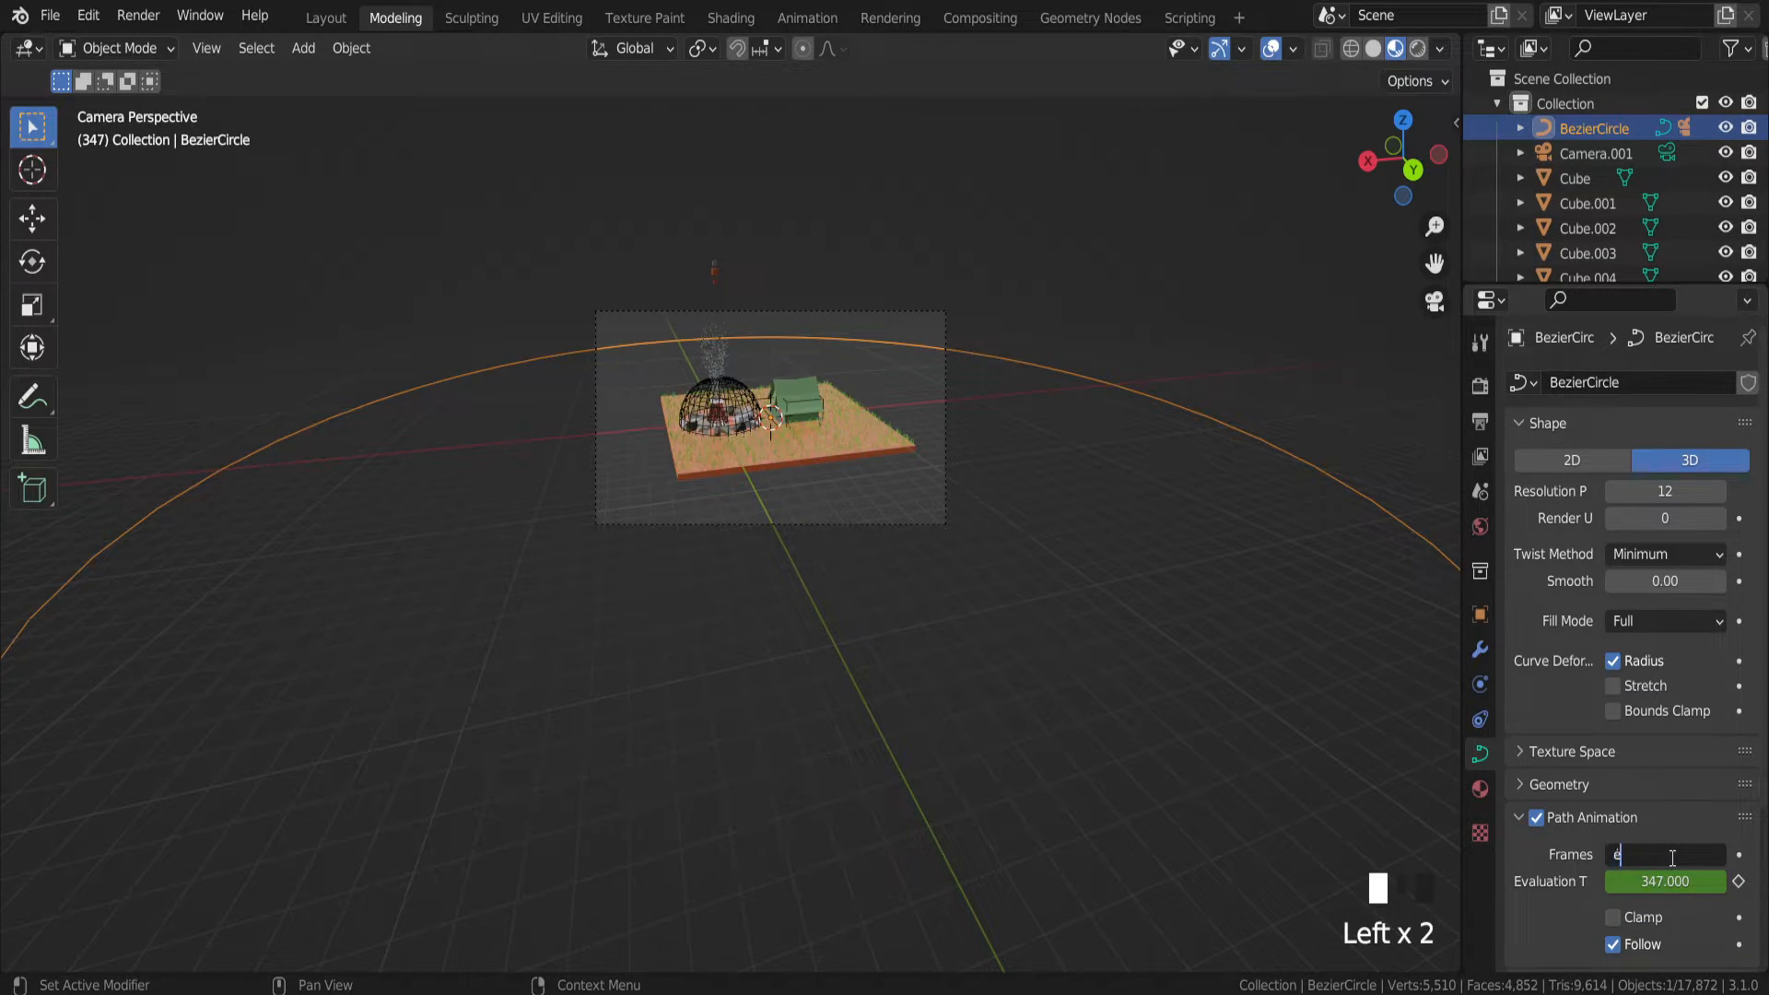
{"action": "type", "text": "00"}
{"action": "key", "text": "BackSpace"}
{"action": "key", "text": "BackSpace"}
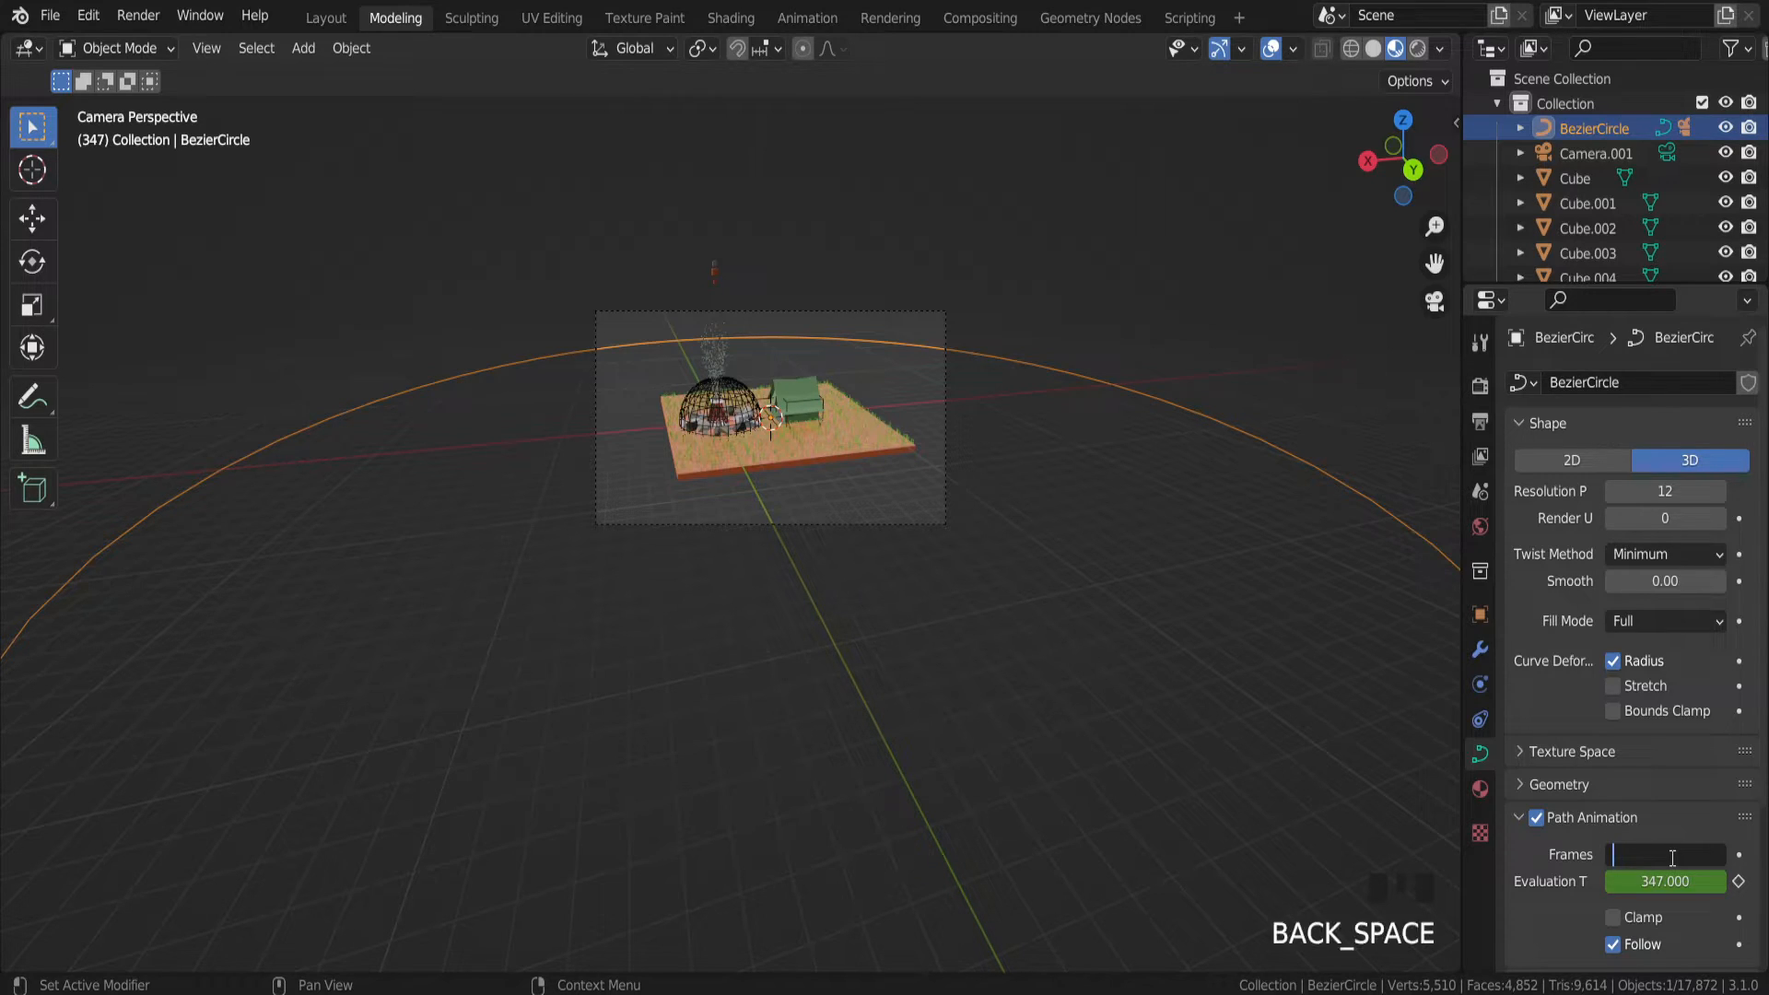
{"action": "key", "text": "super+space"}
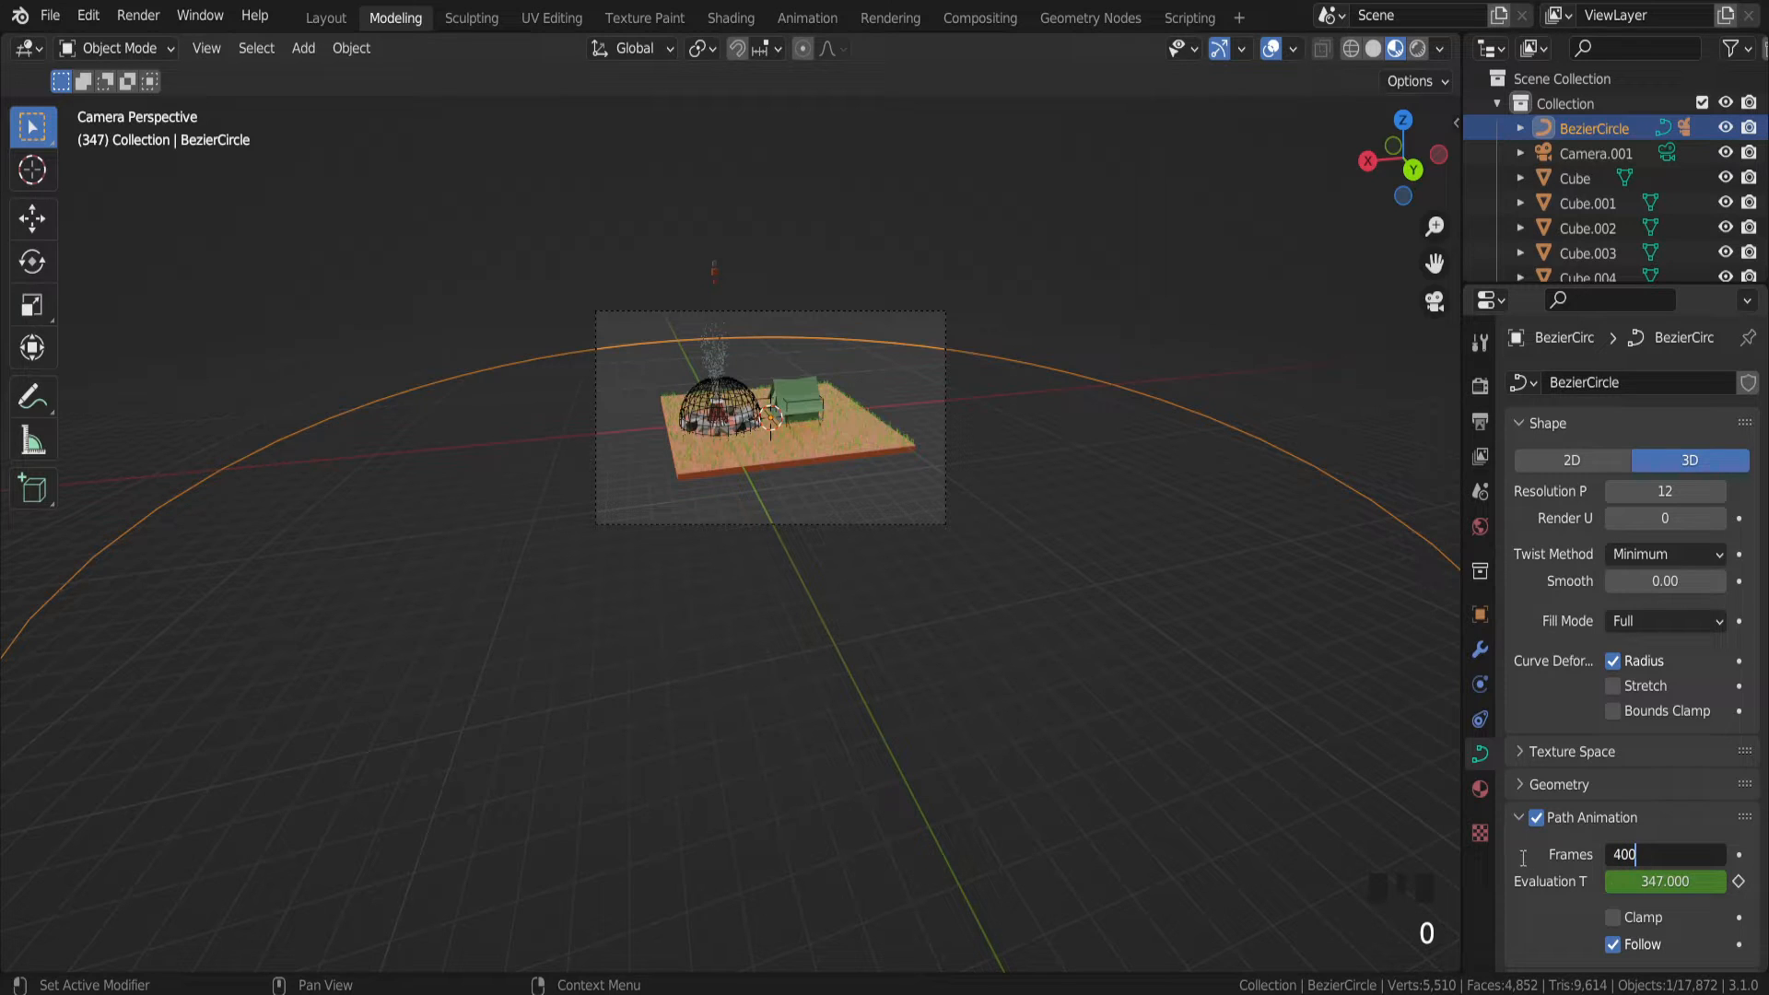
{"action": "type", "text": "400"}
{"action": "key", "text": "Return"}
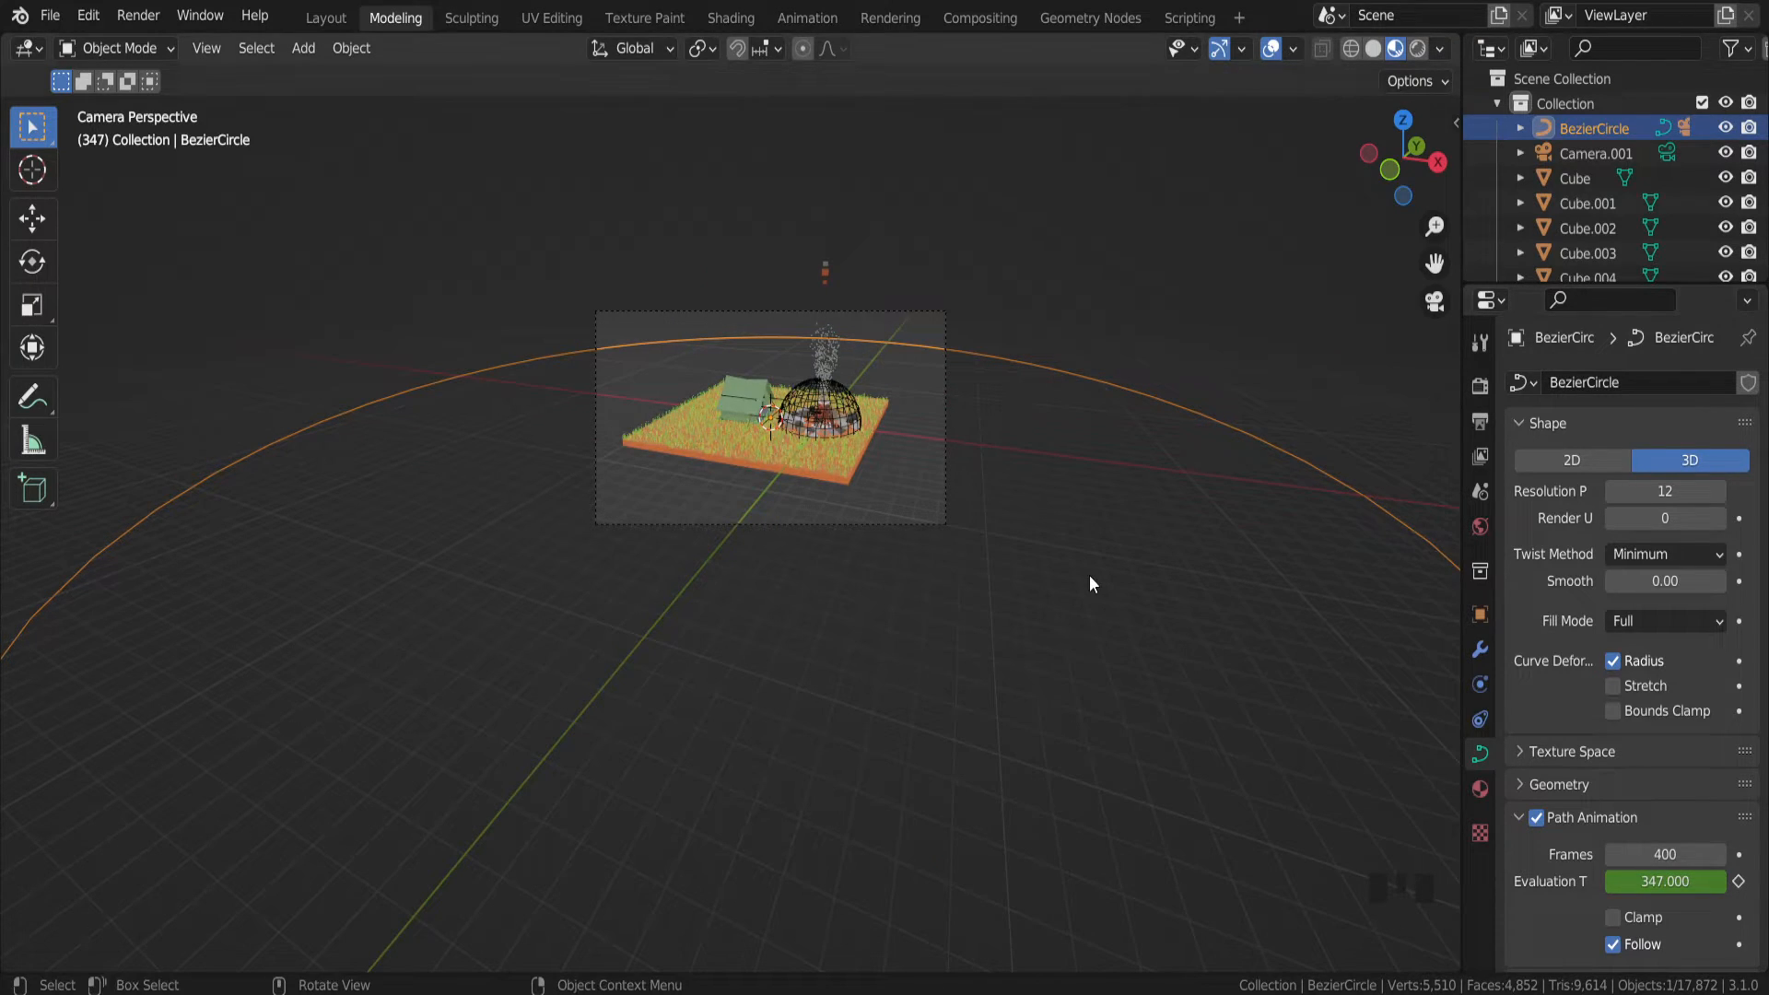
Play the animation through the camera to check its speed and framing around the campsite, and leave the camera view
{"action": "key", "text": "space"}
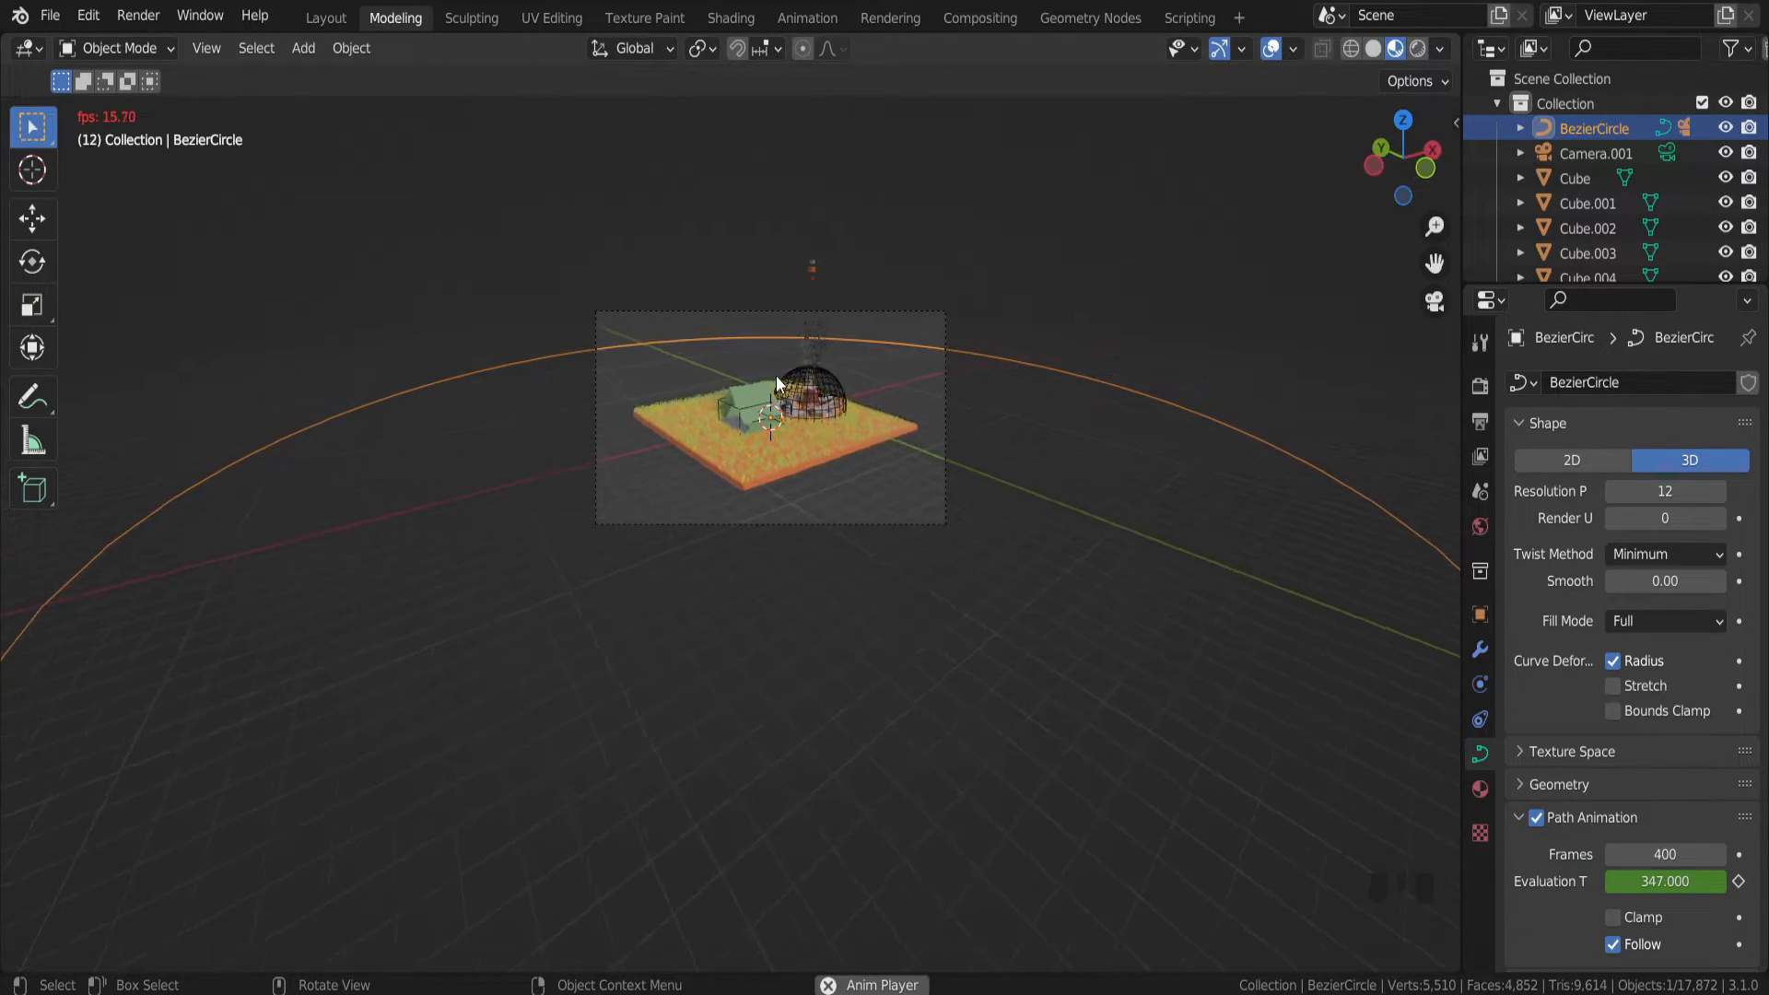
{"action": "scroll", "coordinate": [807, 359], "scroll_direction": "up", "scroll_amount": 10}
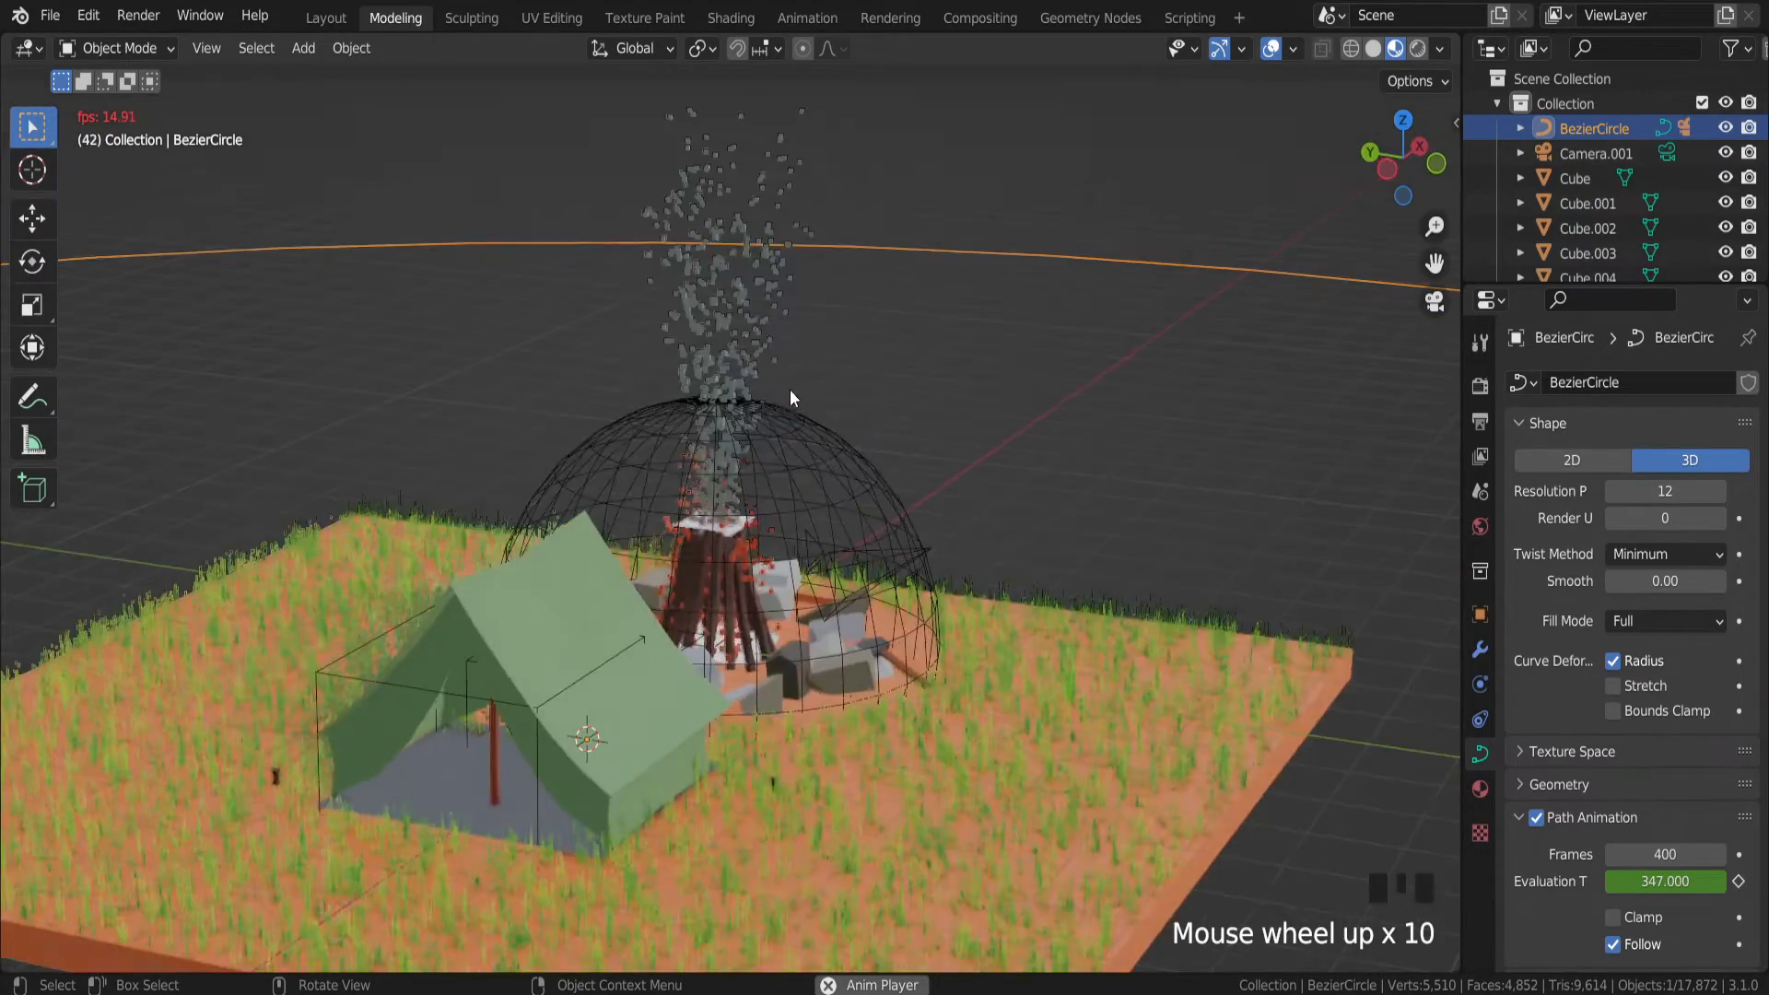
{"action": "scroll", "coordinate": [718, 461], "scroll_direction": "down", "scroll_amount": 5}
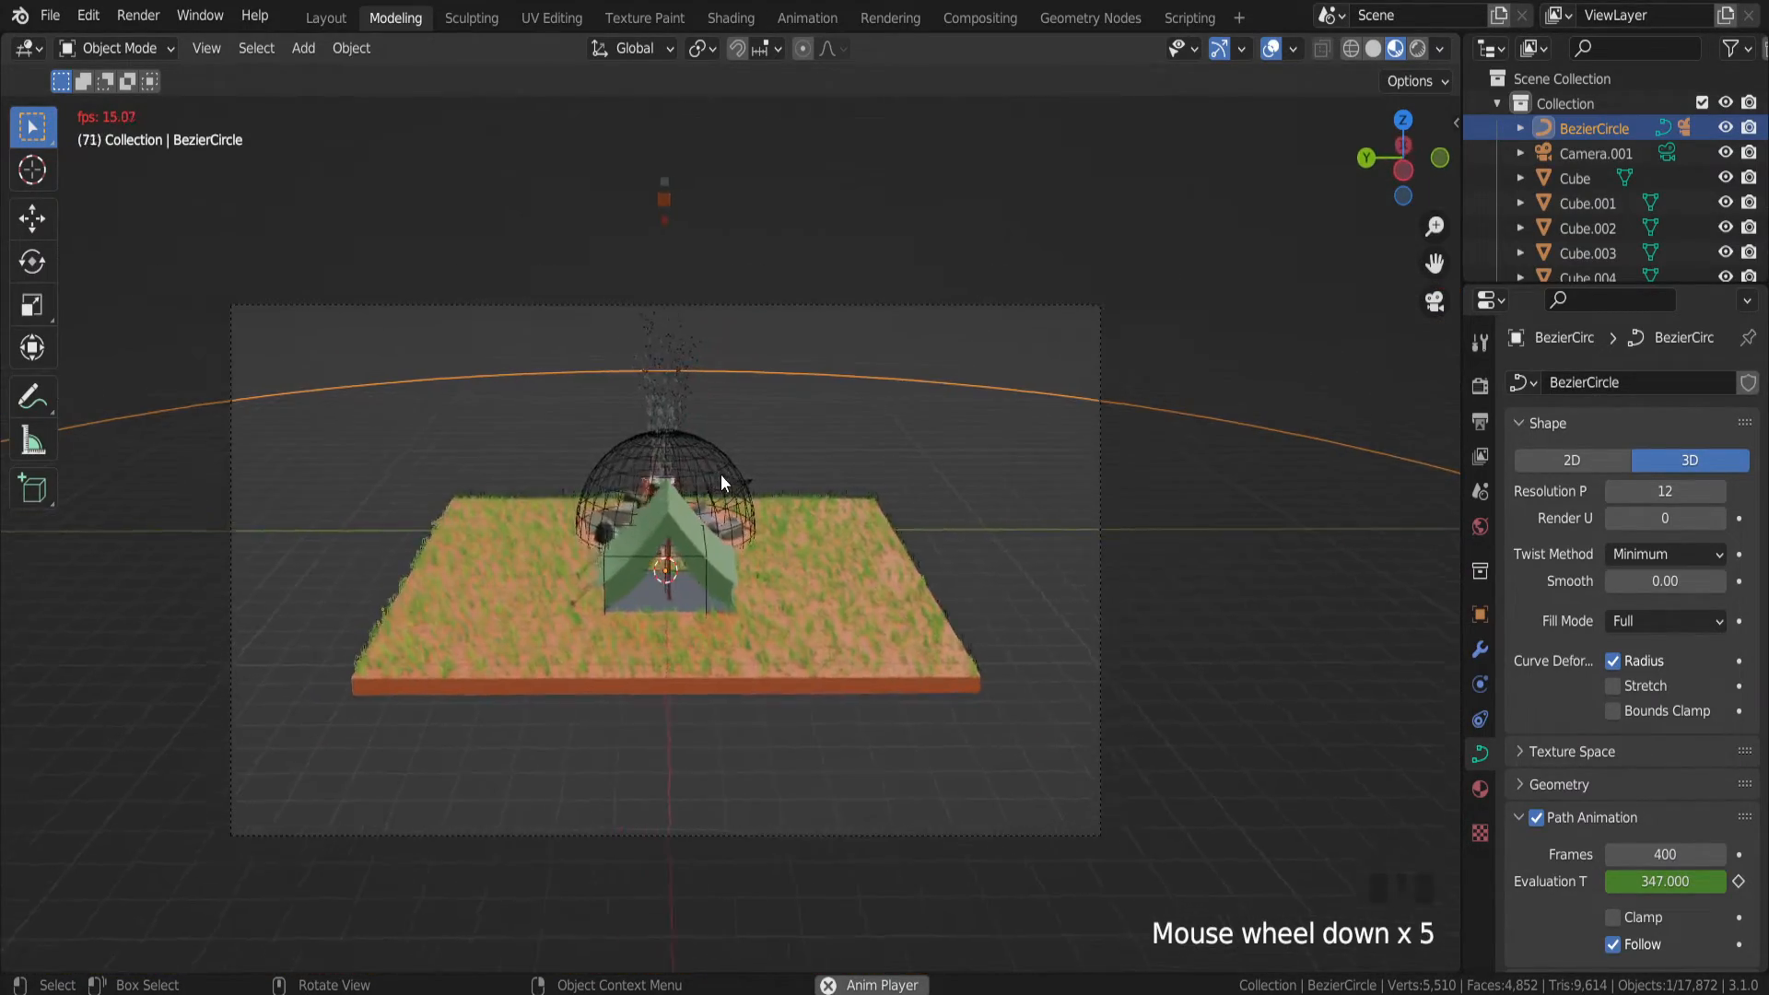
{"action": "scroll", "coordinate": [594, 490], "scroll_direction": "up", "scroll_amount": 2}
{"action": "scroll", "coordinate": [599, 486], "scroll_direction": "down", "scroll_amount": 3}
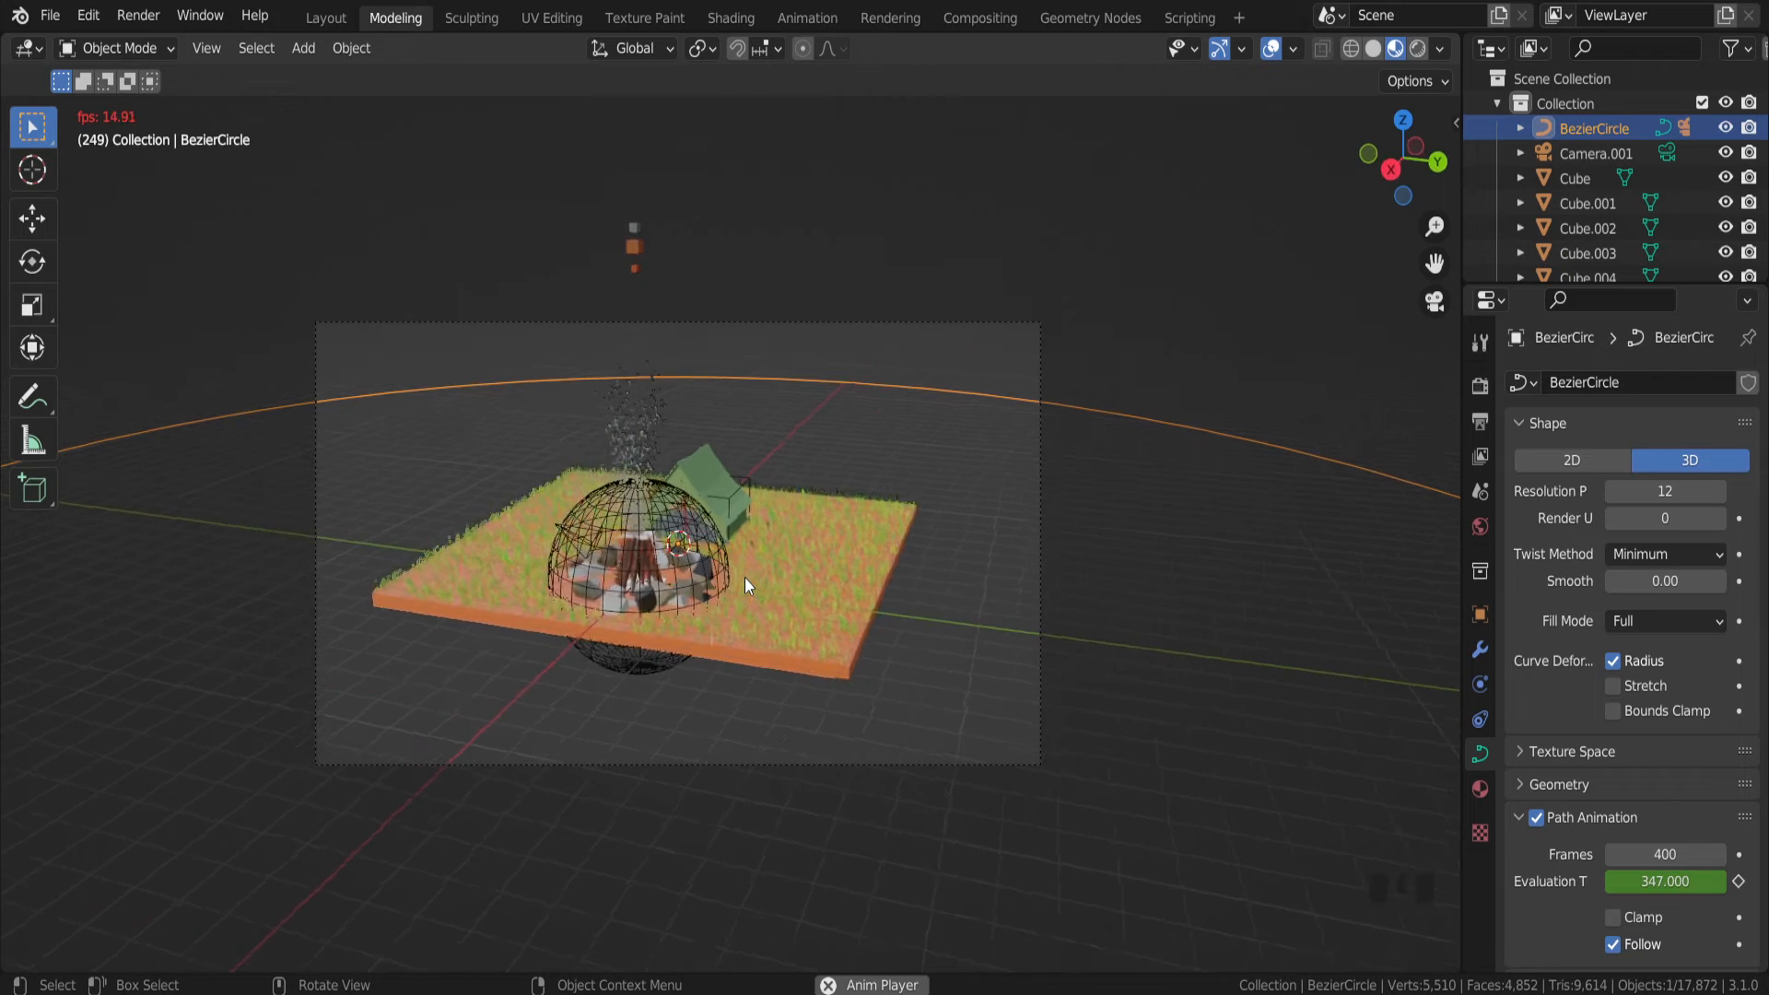
{"action": "mouse_move", "coordinate": [675, 607]}
{"action": "middle_mouse_down"}
{"action": "mouse_move", "coordinate": [648, 616]}
{"action": "mouse_move", "coordinate": [674, 601]}
{"action": "middle_mouse_up"}
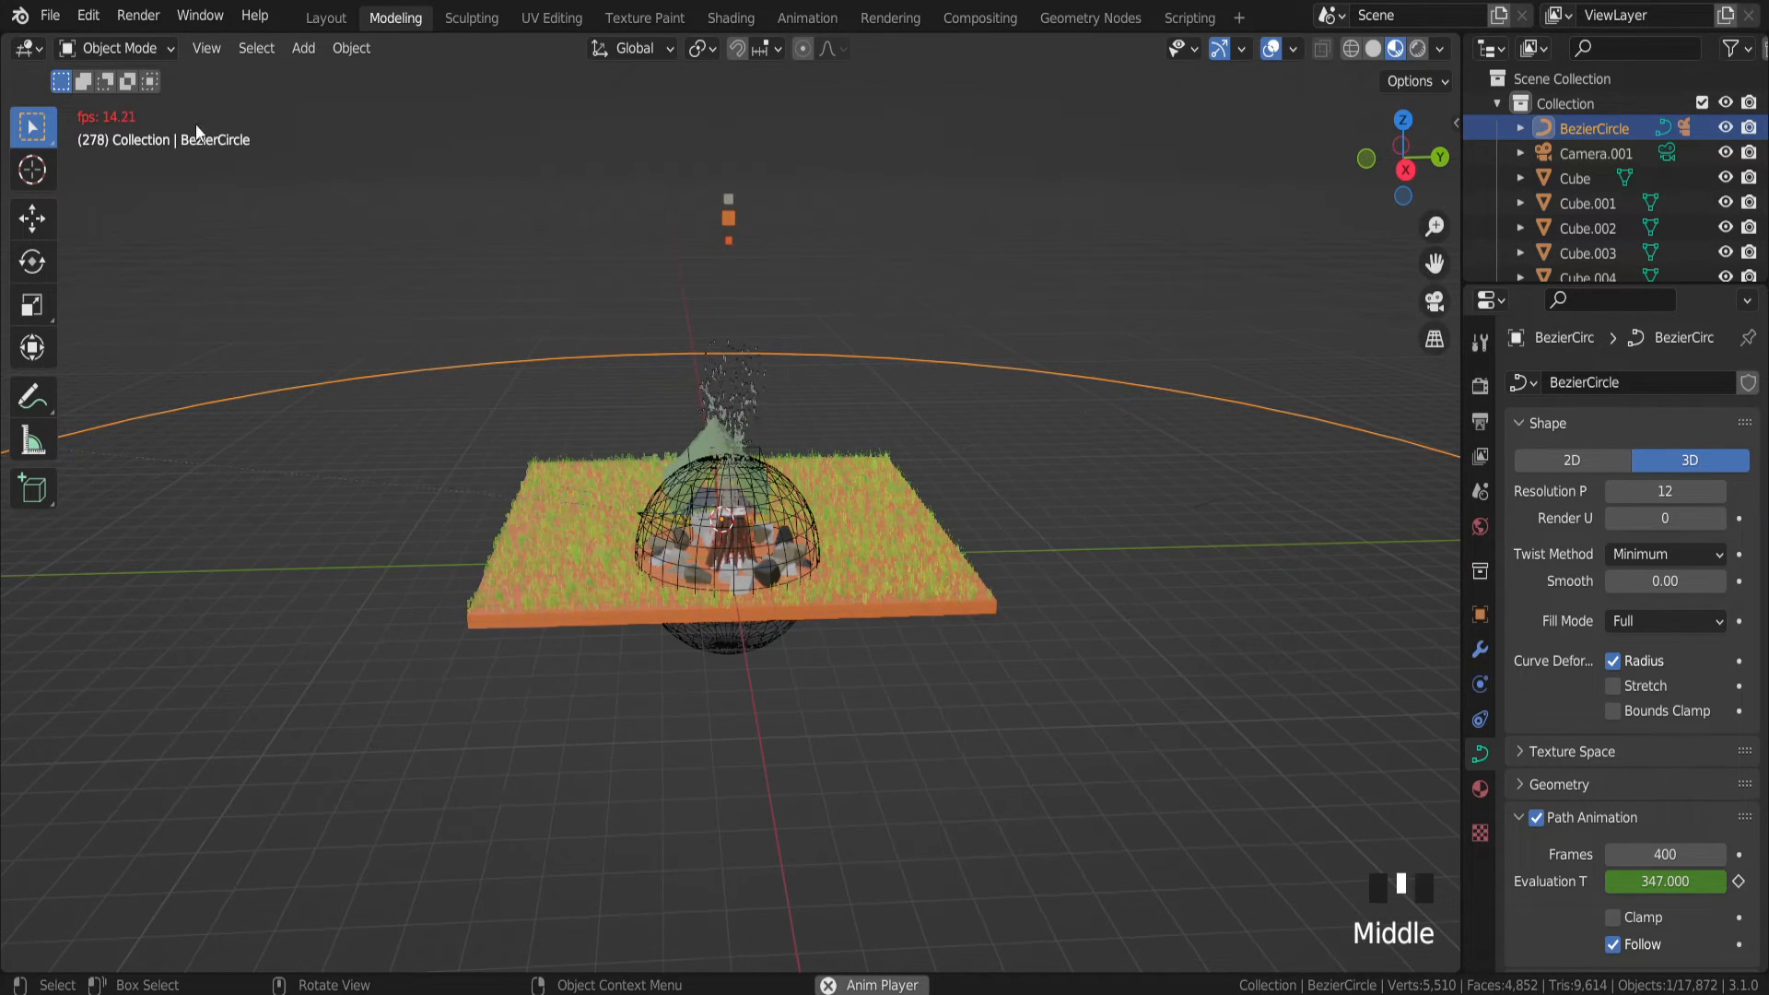
Set the scene's output file format to AVI JPEG and render the animation
{"action": "left_click", "coordinate": [1482, 422]}
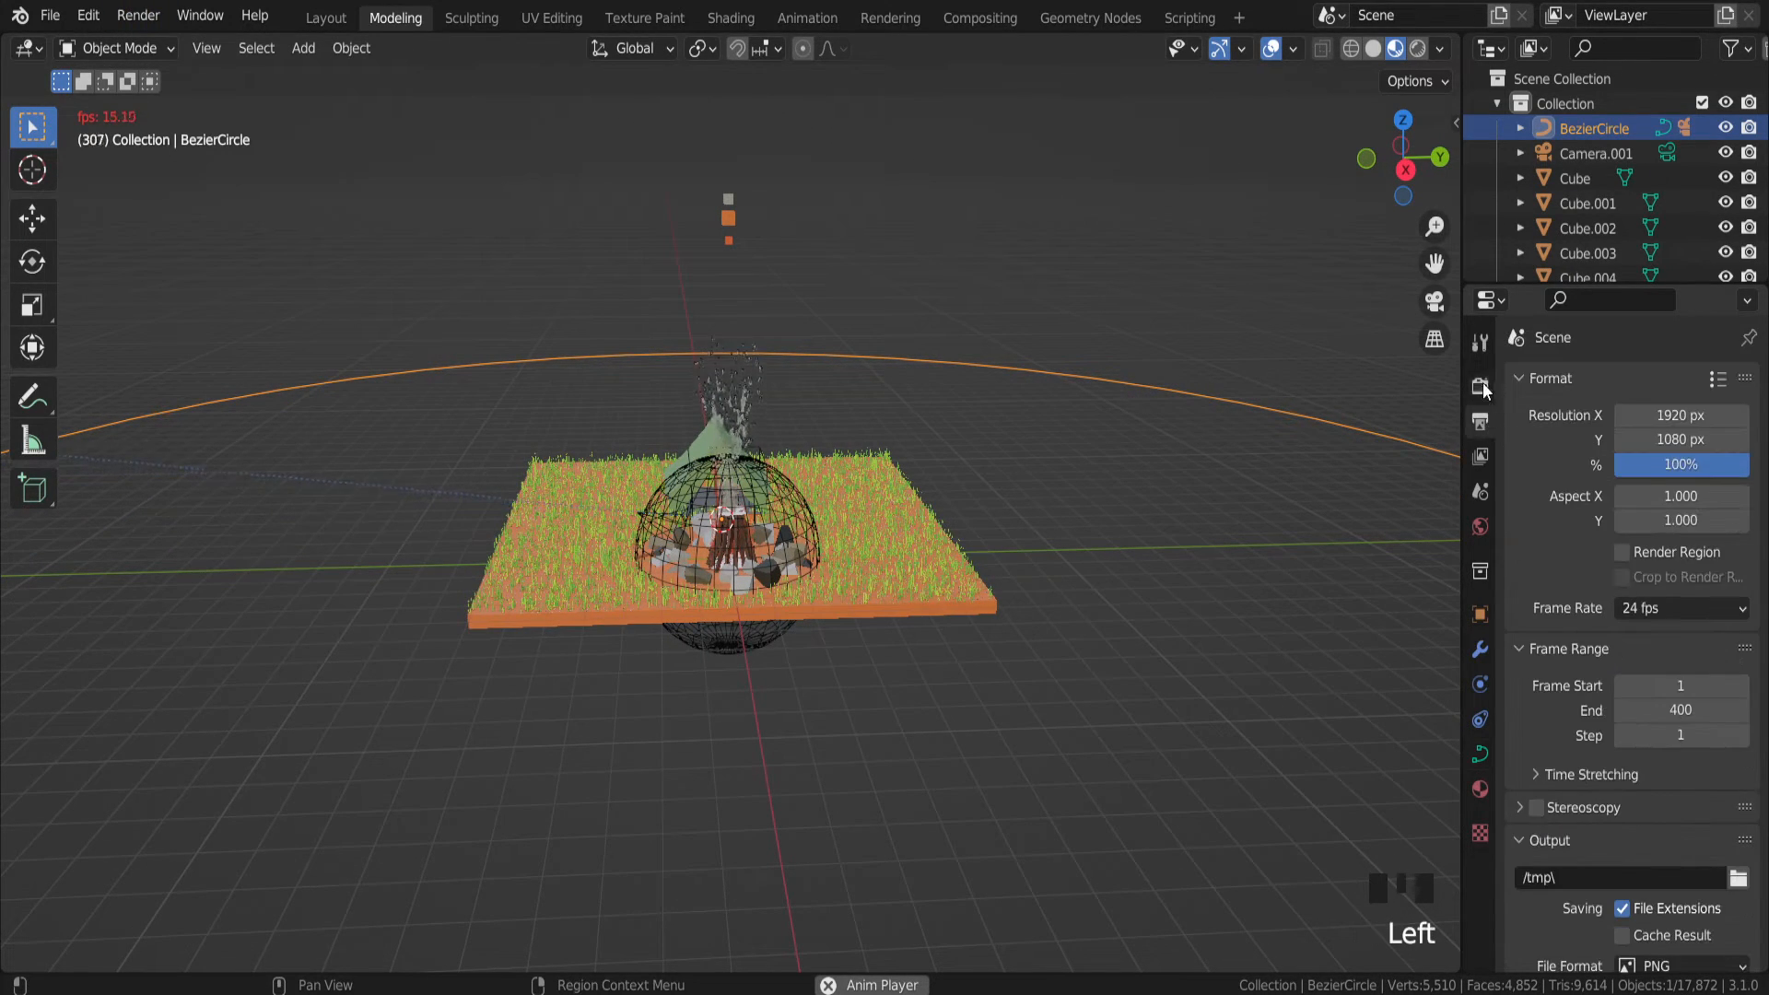
{"action": "left_click", "coordinate": [1481, 386]}
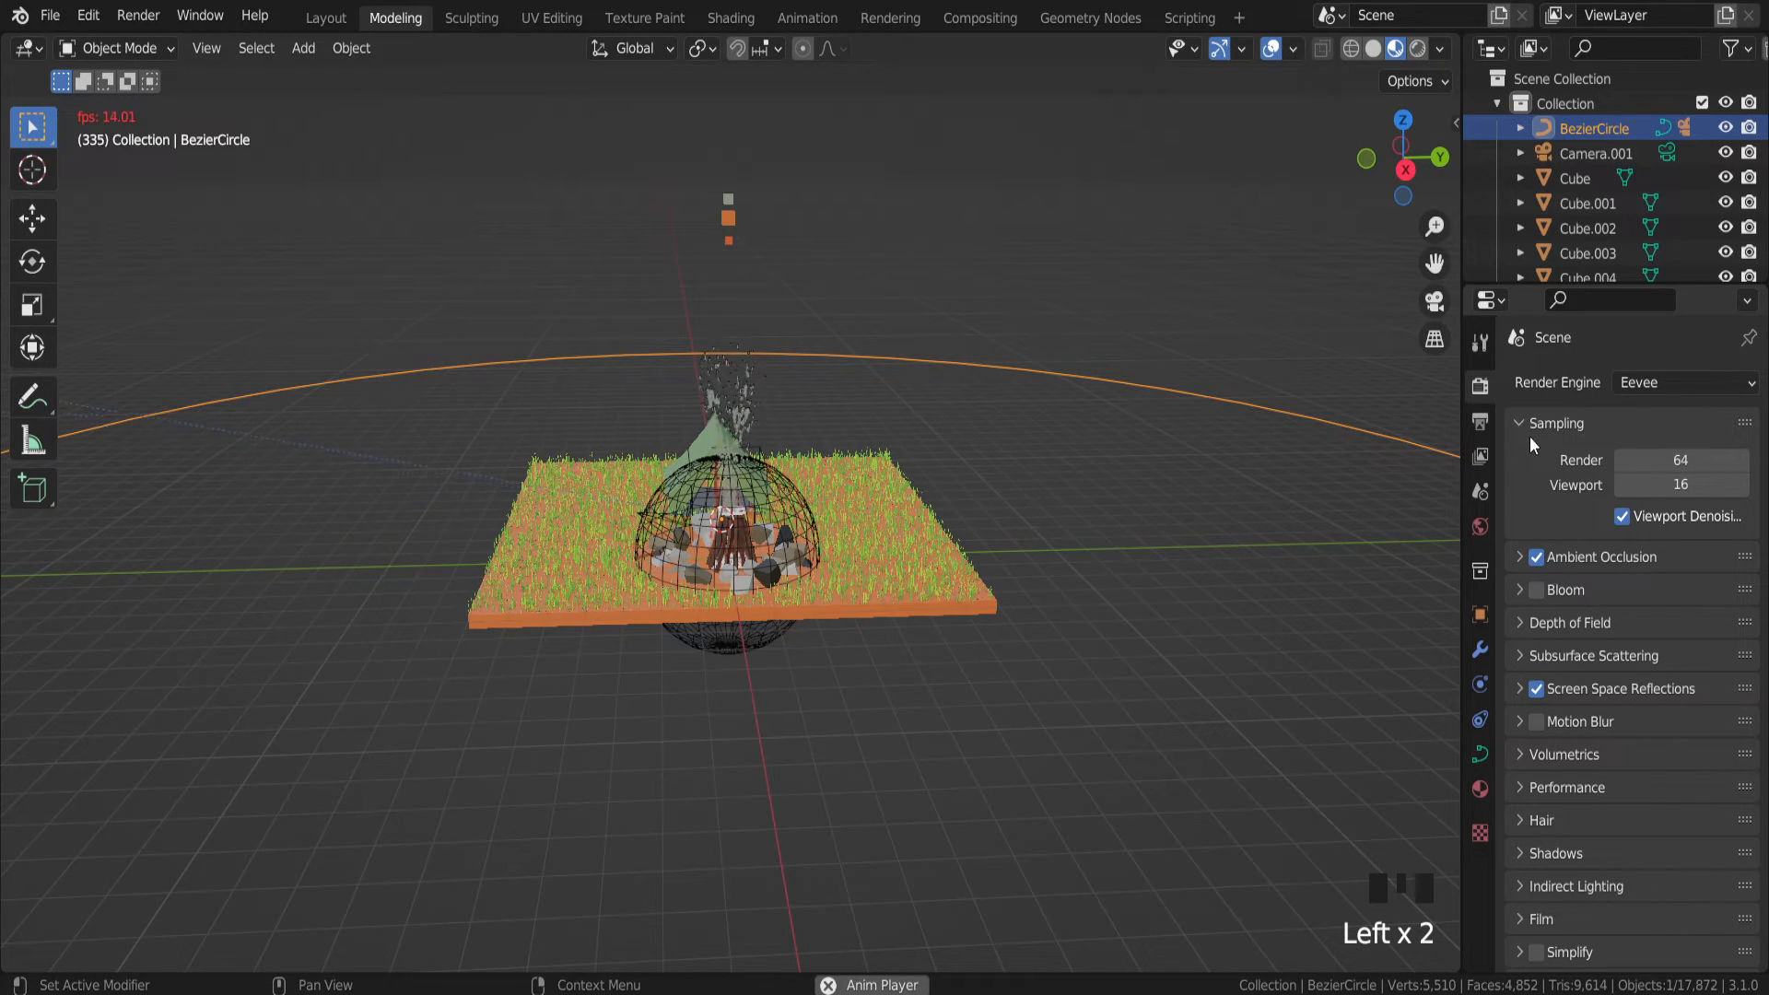
{"action": "left_click", "coordinate": [1480, 422]}
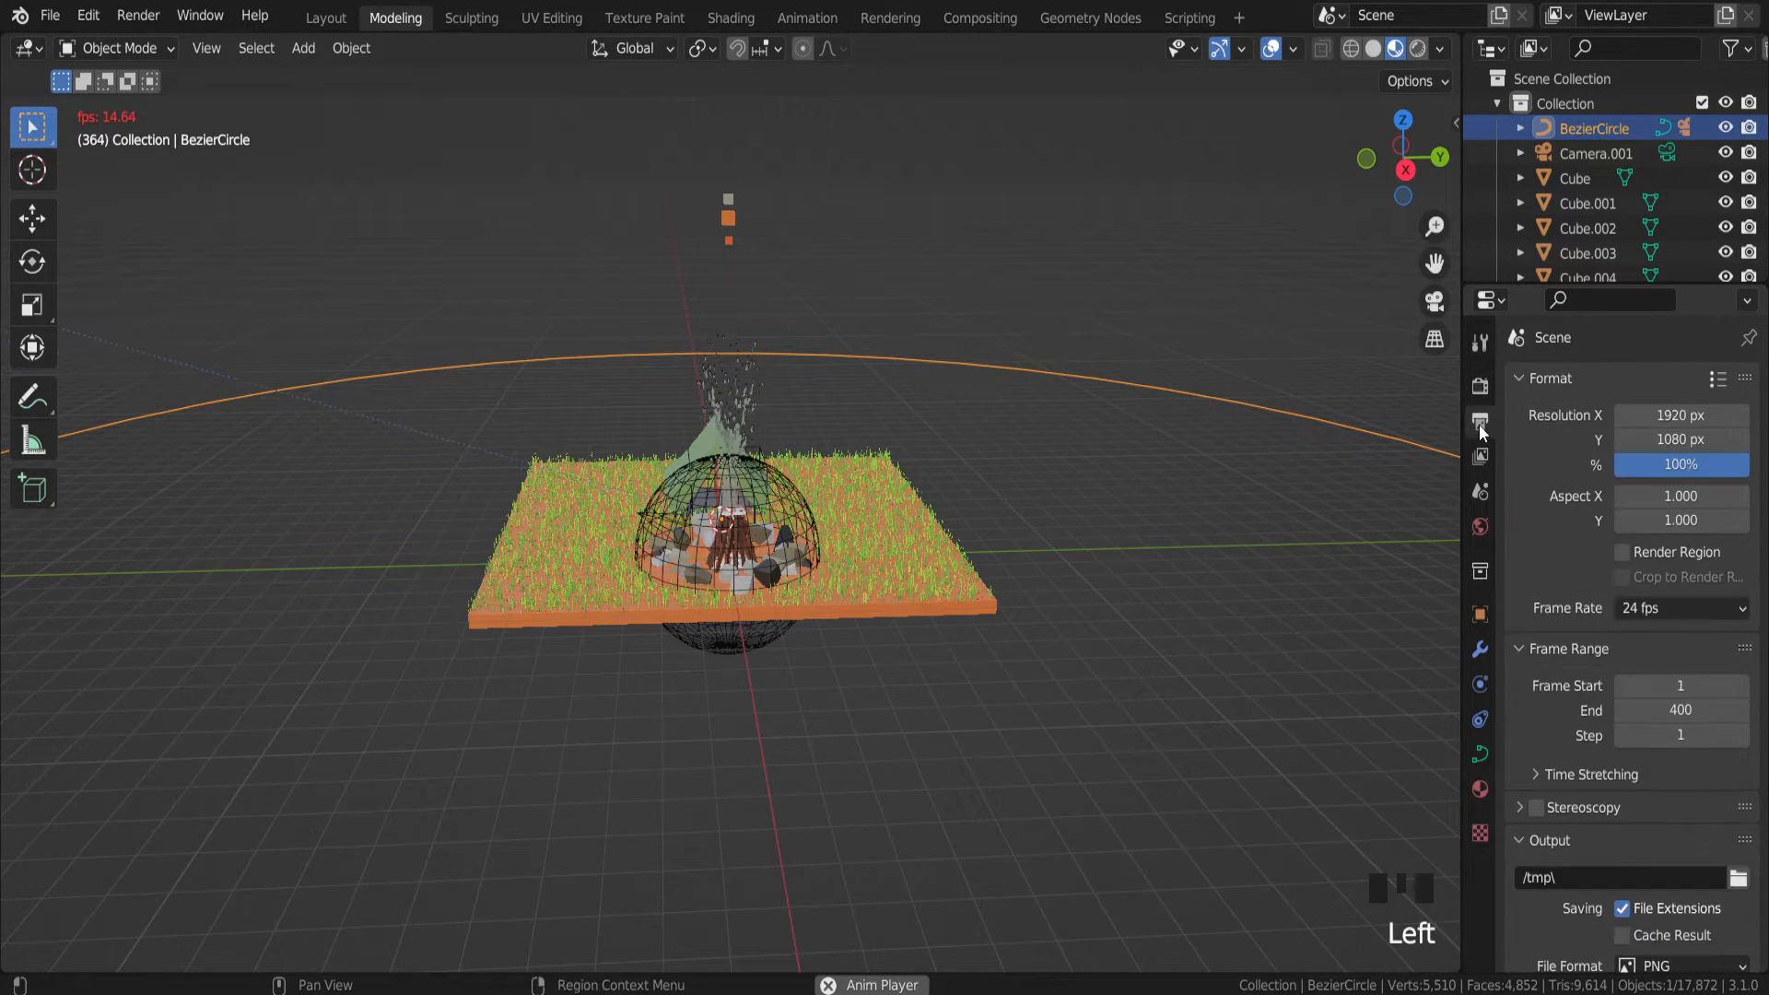
{"action": "scroll", "coordinate": [1693, 795], "scroll_direction": "down", "scroll_amount": 3}
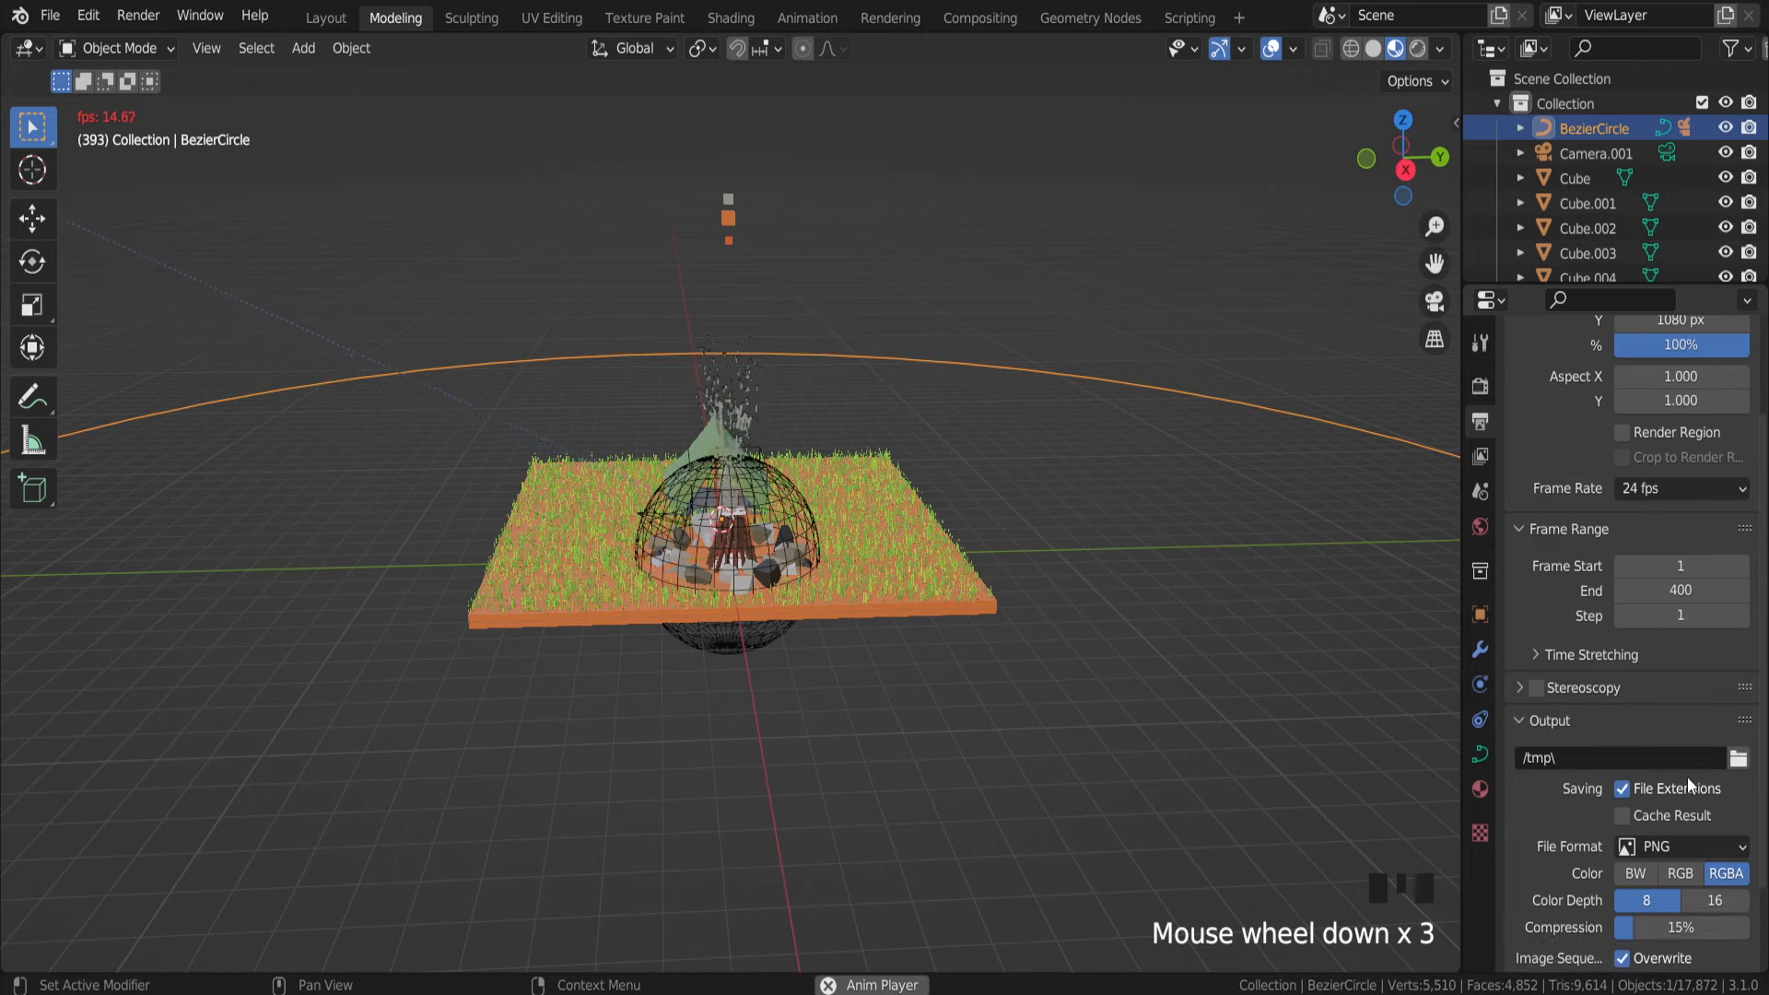
{"action": "scroll", "coordinate": [1685, 793], "scroll_direction": "down", "scroll_amount": 1}
{"action": "left_click", "coordinate": [1687, 806]}
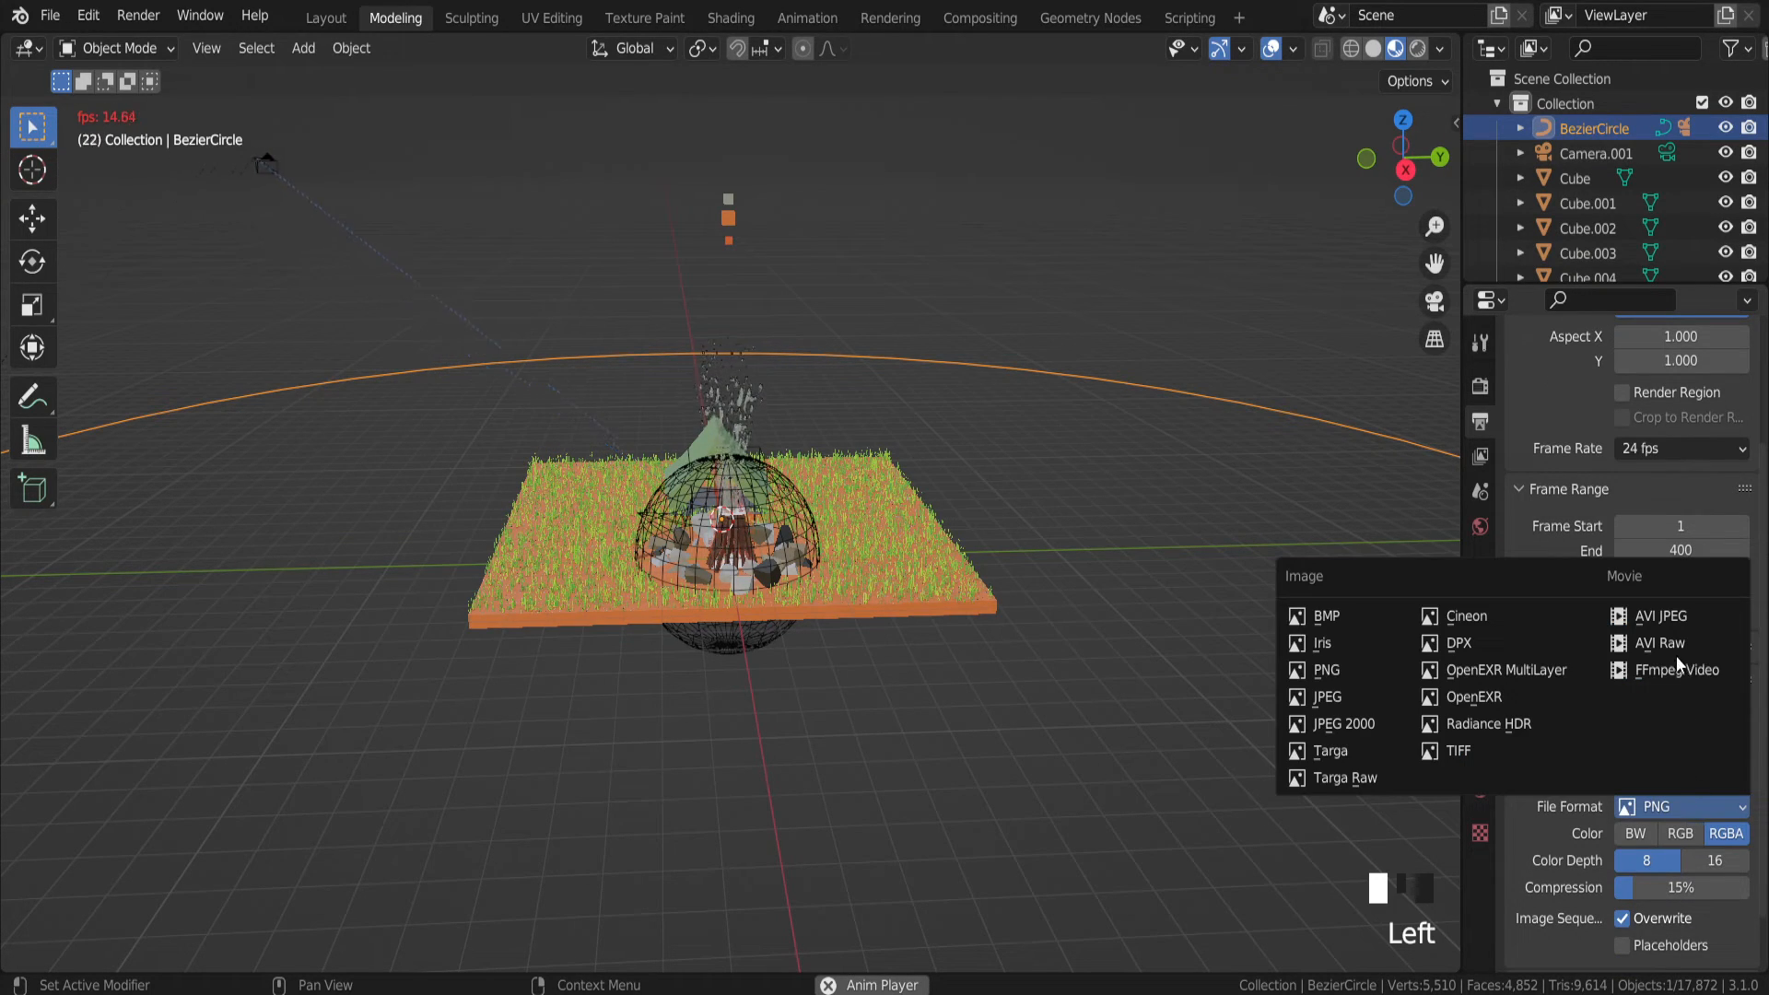
{"action": "left_click", "coordinate": [1678, 619]}
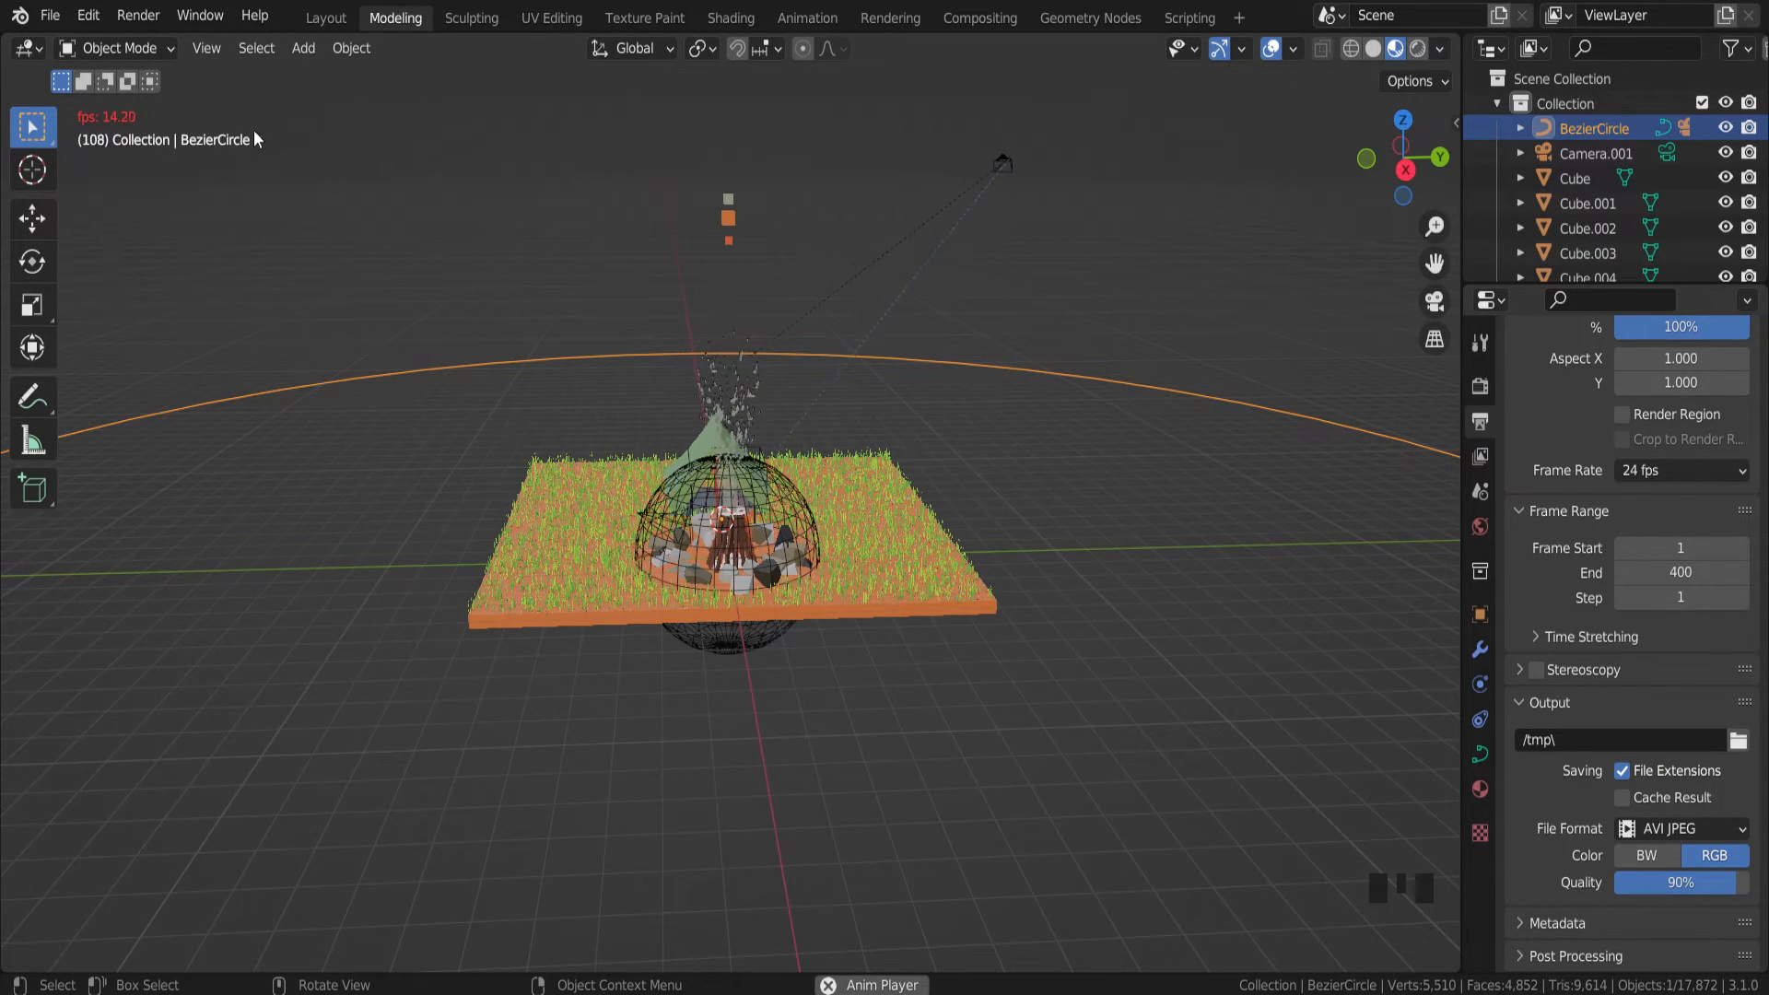
{"action": "left_click", "coordinate": [137, 17]}
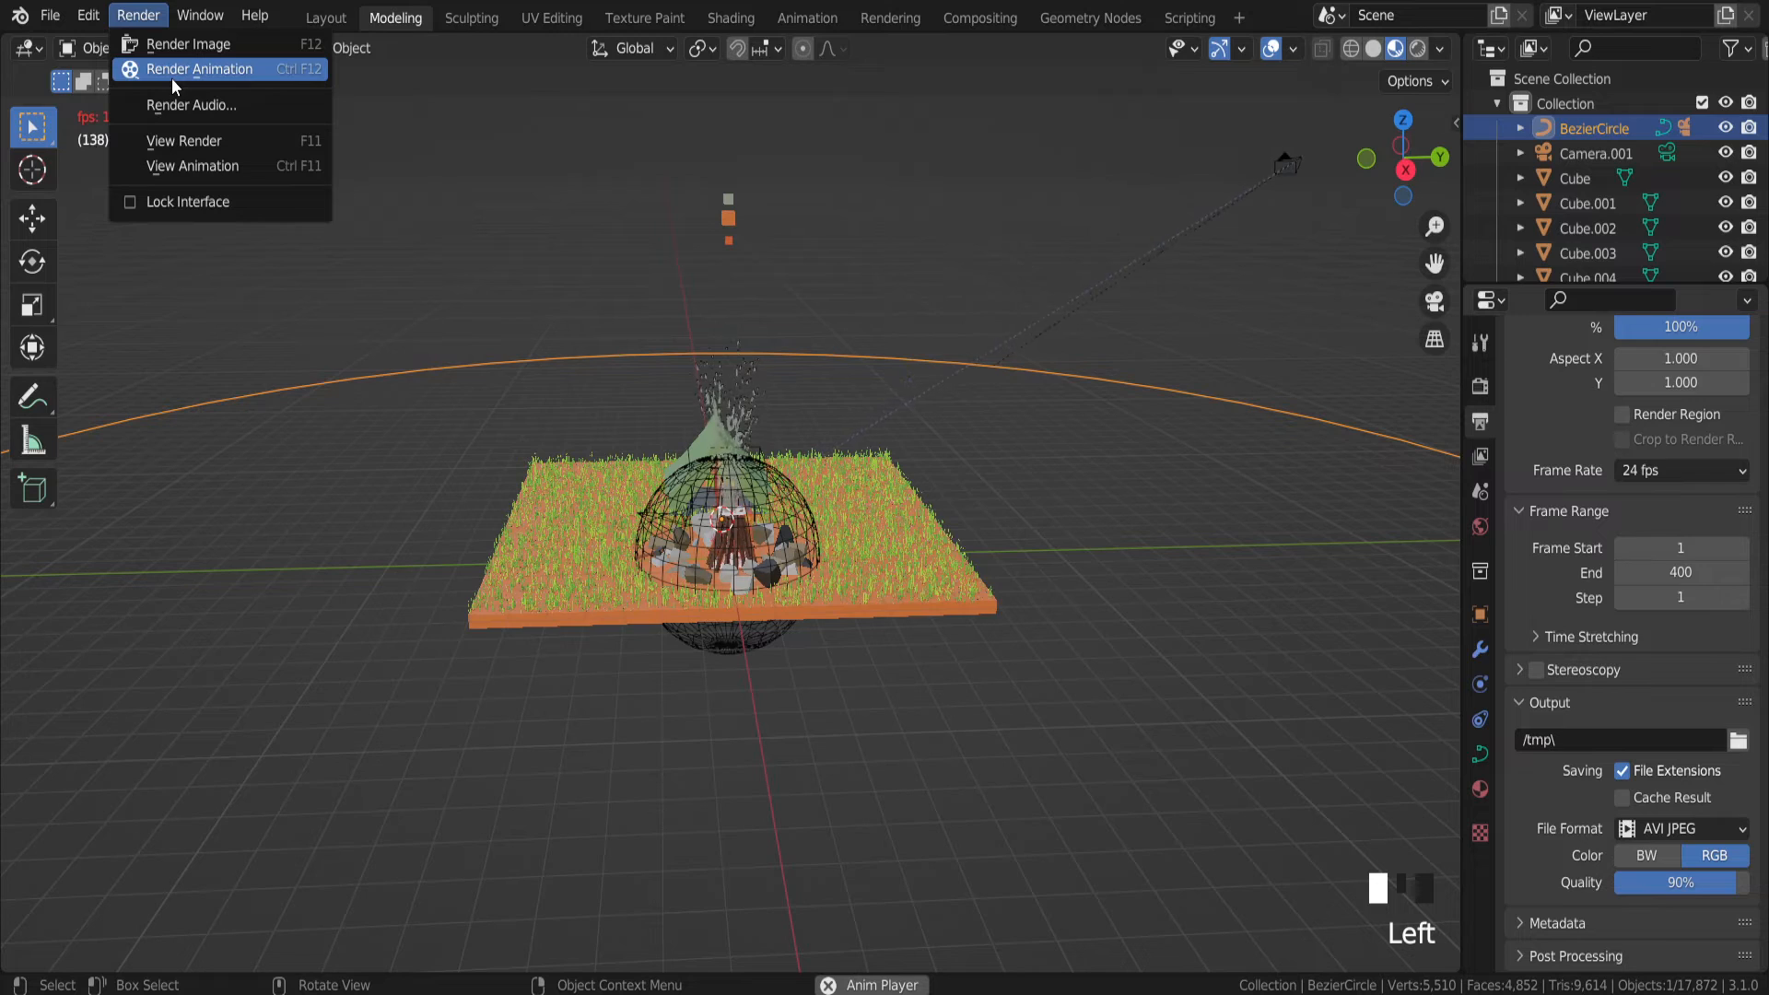
{"action": "left_click", "coordinate": [173, 69]}
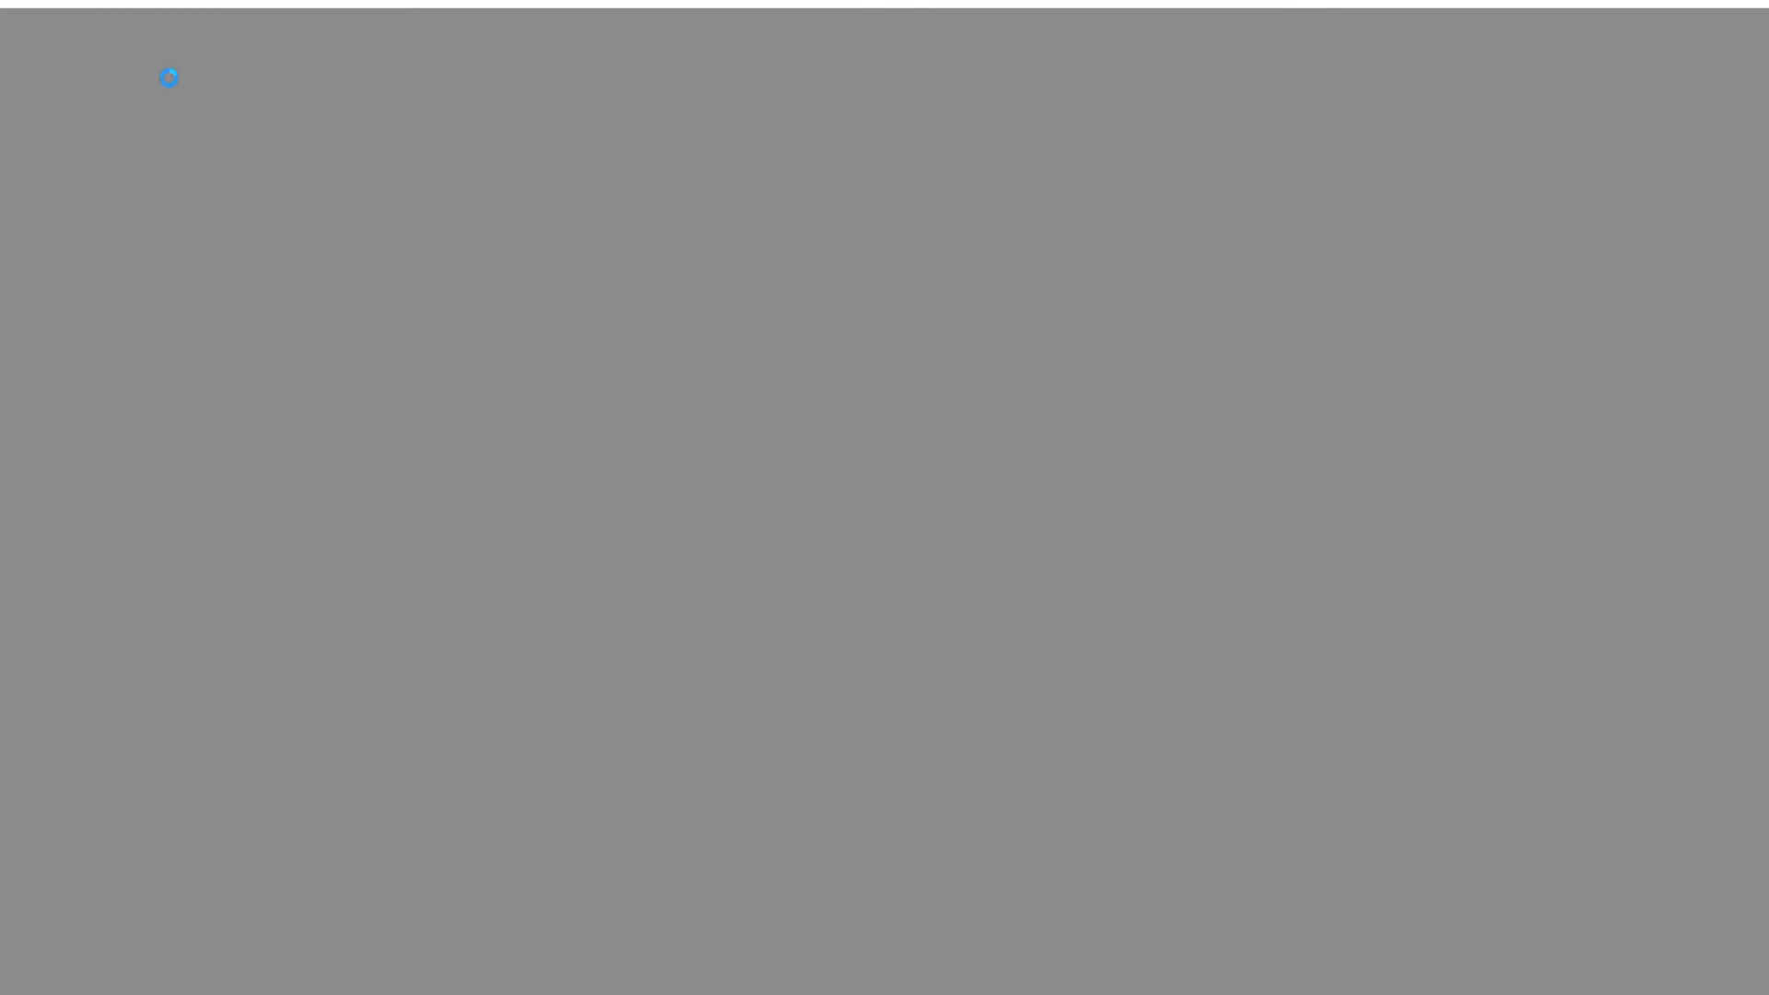